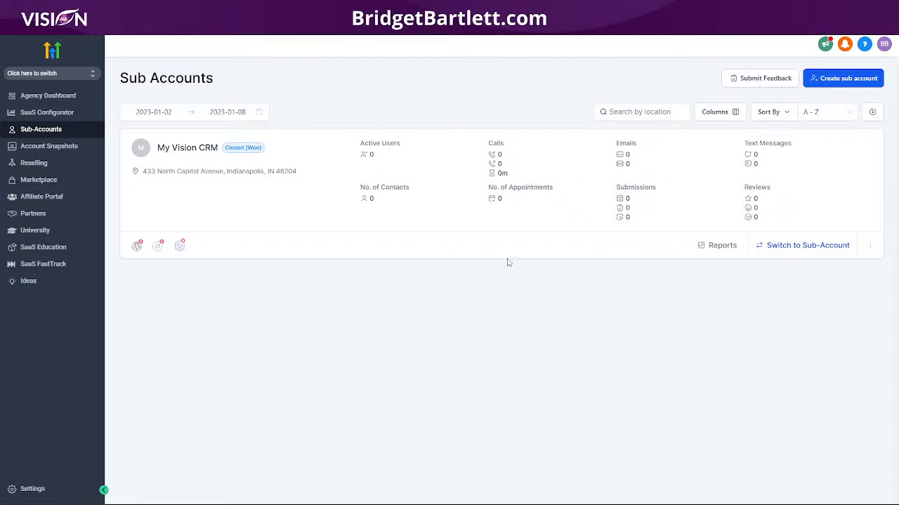
# - Open the agency Settings Team page to view the single existing employee
pyautogui.click(32, 489)
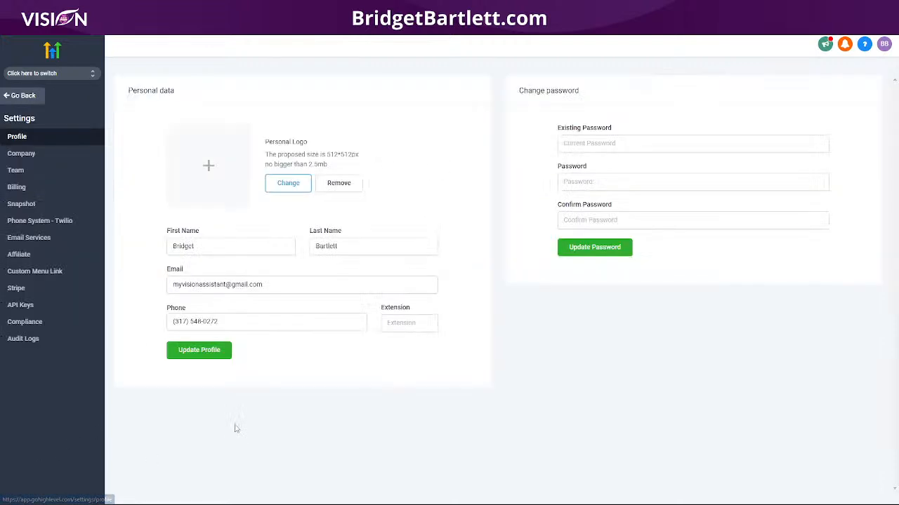
pyautogui.click(35, 172)
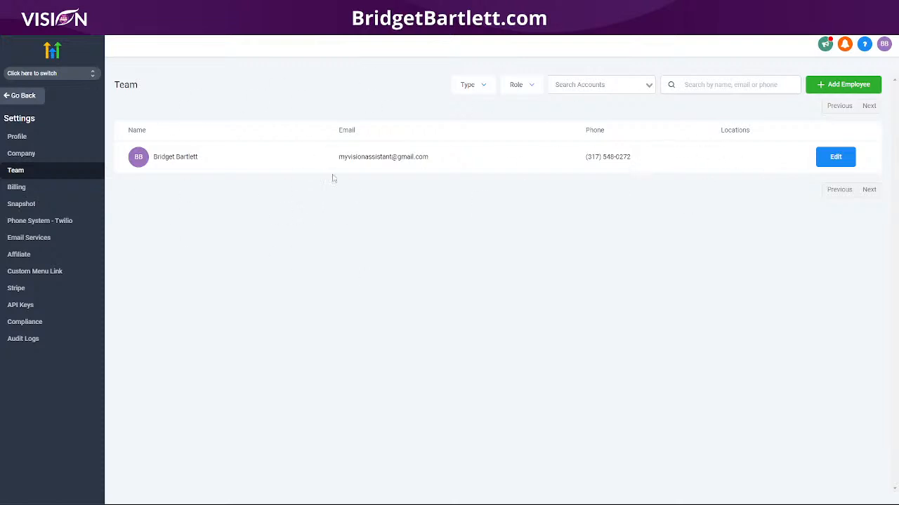
# - Switch into the My Vision CRM sub-account and view its empty My Staff page
pyautogui.click(33, 75)
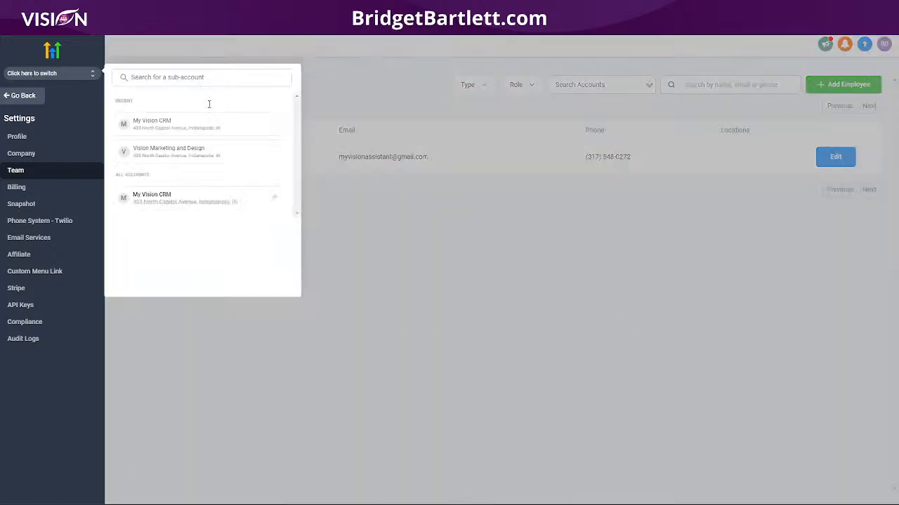
pyautogui.click(159, 199)
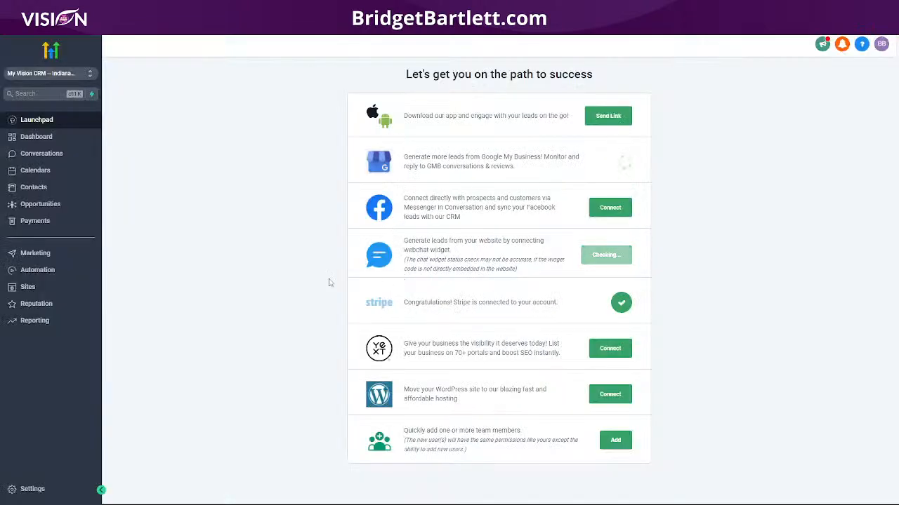
pyautogui.click(12, 487)
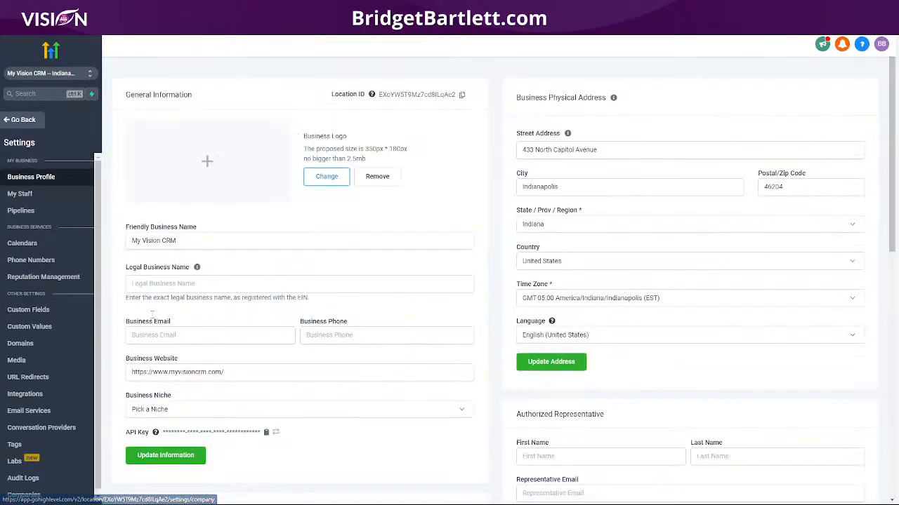
pyautogui.click(38, 199)
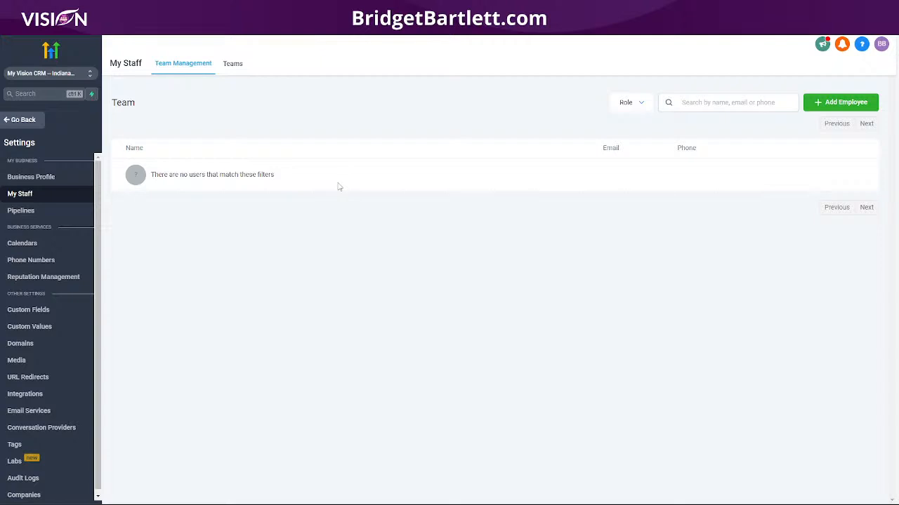
pyautogui.click(55, 75)
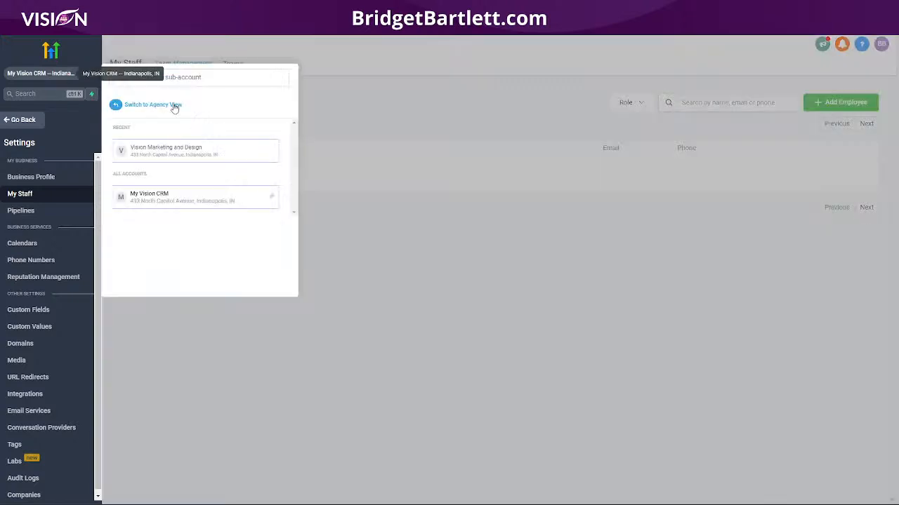
pyautogui.click(392, 110)
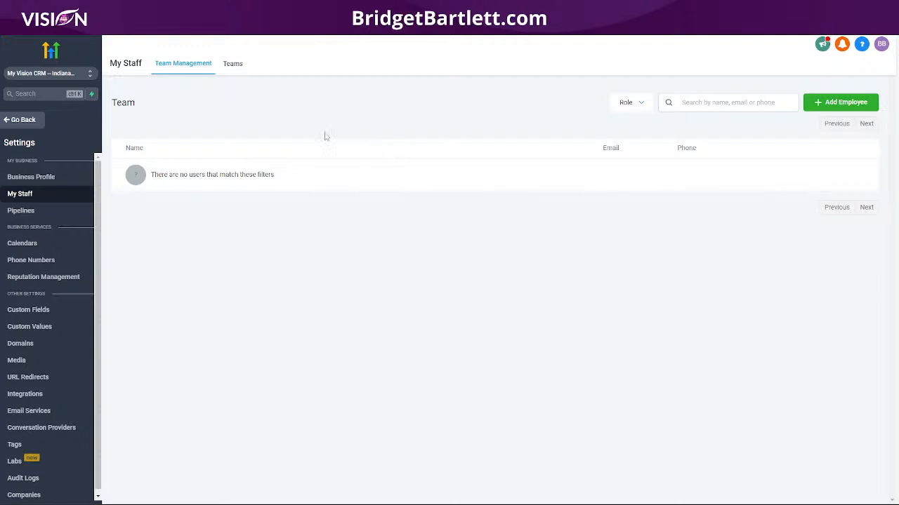
# - Start a new My Vision CRM employee, expand User Info, and review the empty form
pyautogui.click(832, 105)
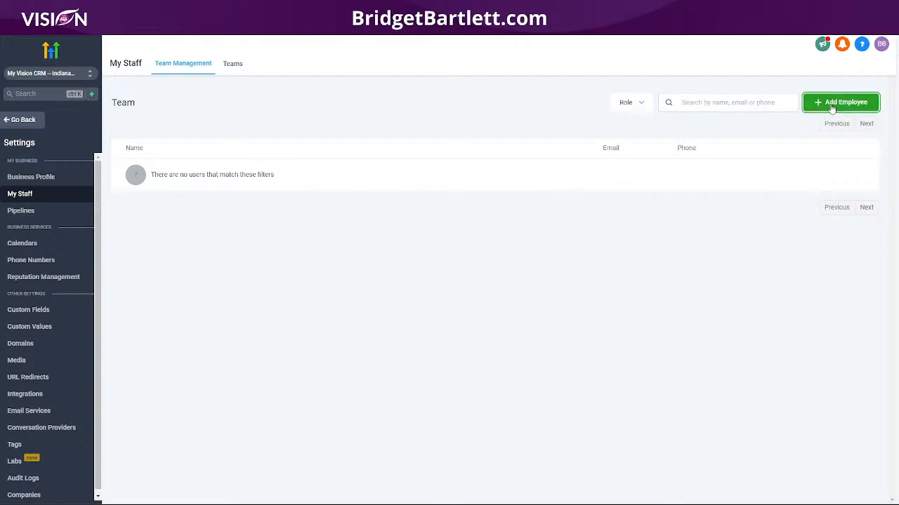
pyautogui.click(412, 103)
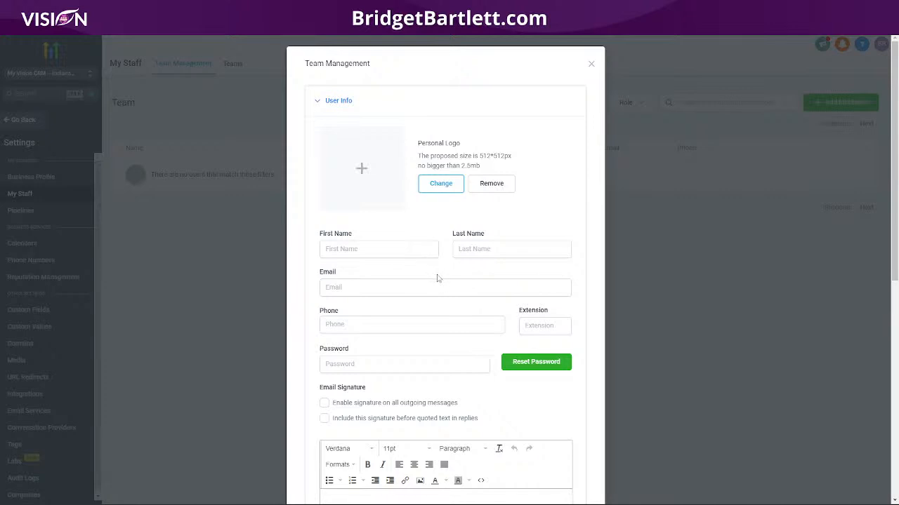
pyautogui.scroll(-1, 435, 275)
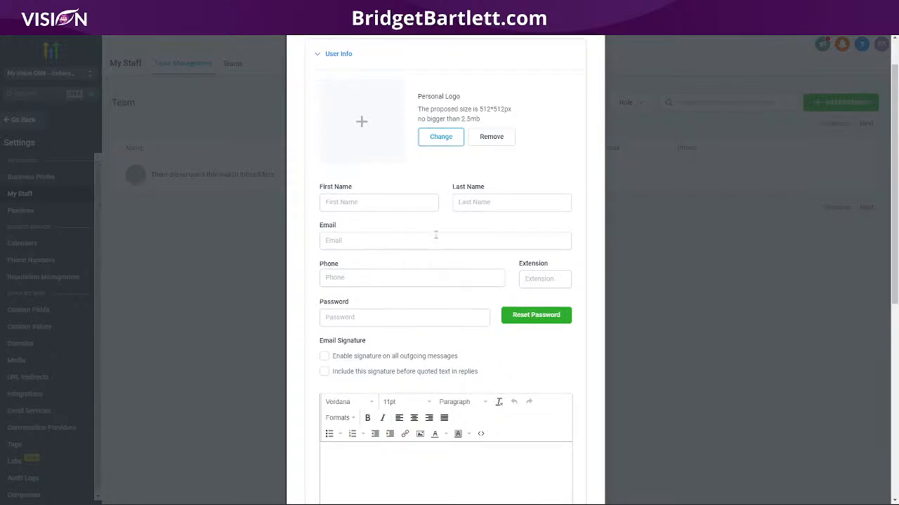
pyautogui.scroll(-2, 436, 236)
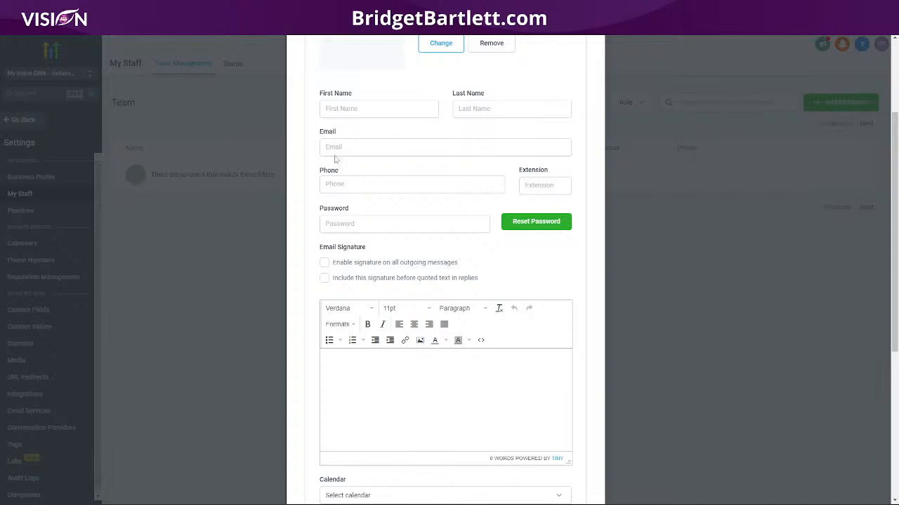
pyautogui.scroll(-3, 431, 235)
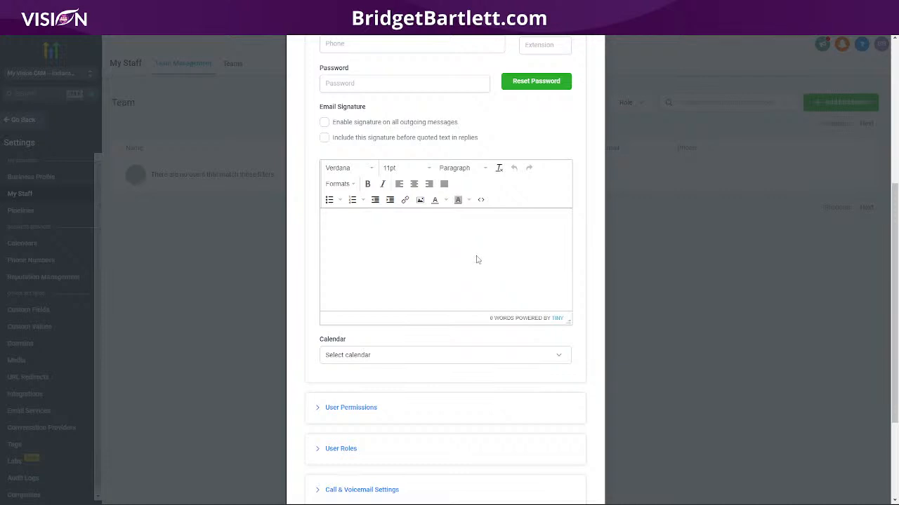
pyautogui.scroll(3, 423, 258)
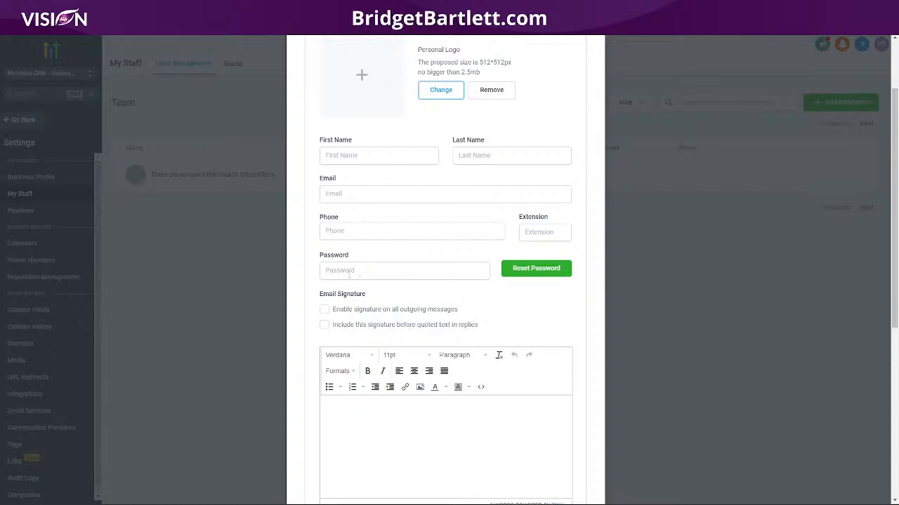
pyautogui.scroll(-2, 397, 272)
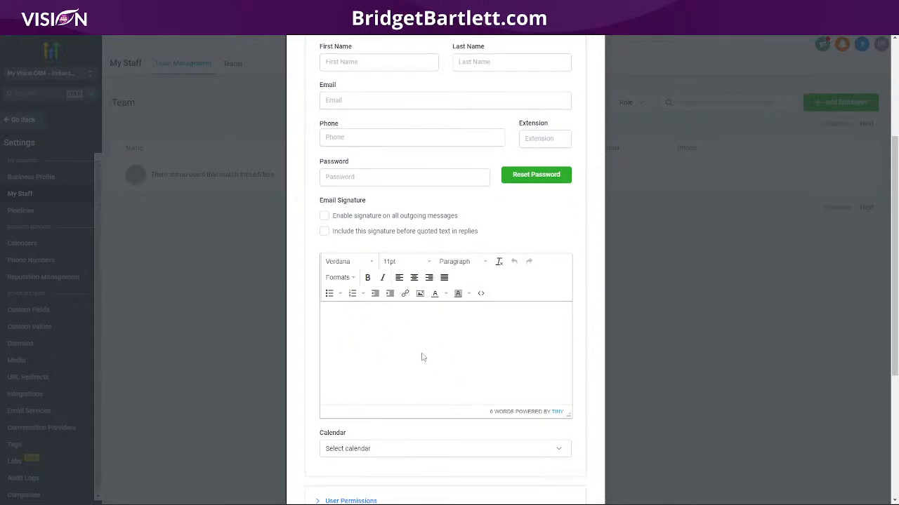
pyautogui.scroll(-2, 417, 356)
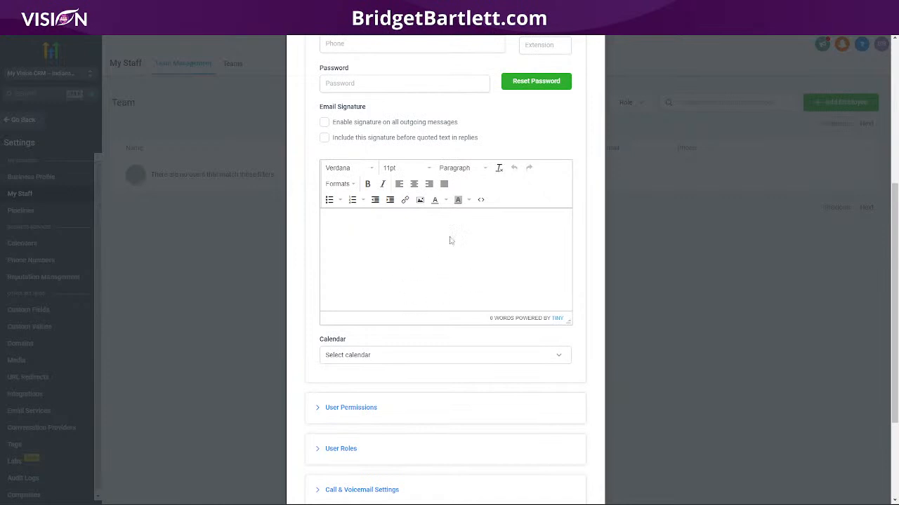
pyautogui.scroll(-2, 456, 289)
pyautogui.scroll(-1, 460, 288)
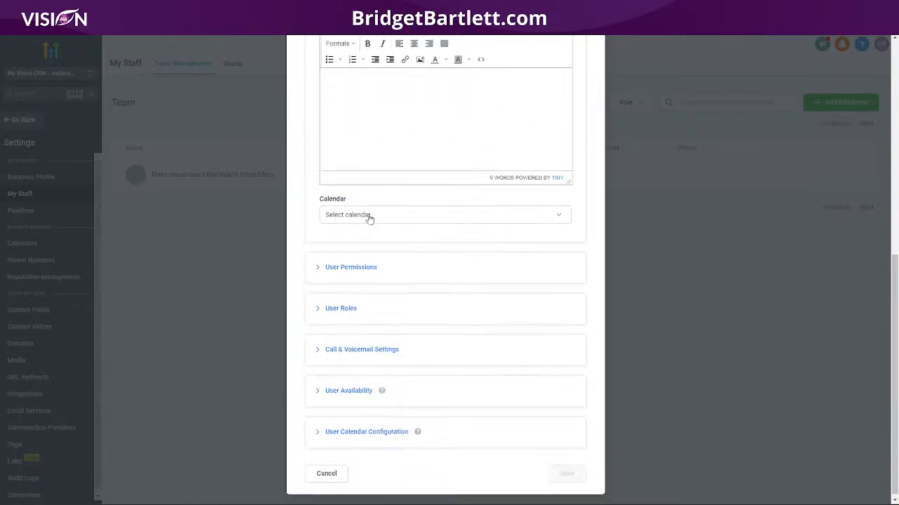
# - Switch on the new employee's Affiliate Manager permission, leaving calendars unassigned
pyautogui.click(374, 215)
pyautogui.click(483, 194)
pyautogui.click(412, 275)
pyautogui.scroll(-3, 461, 274)
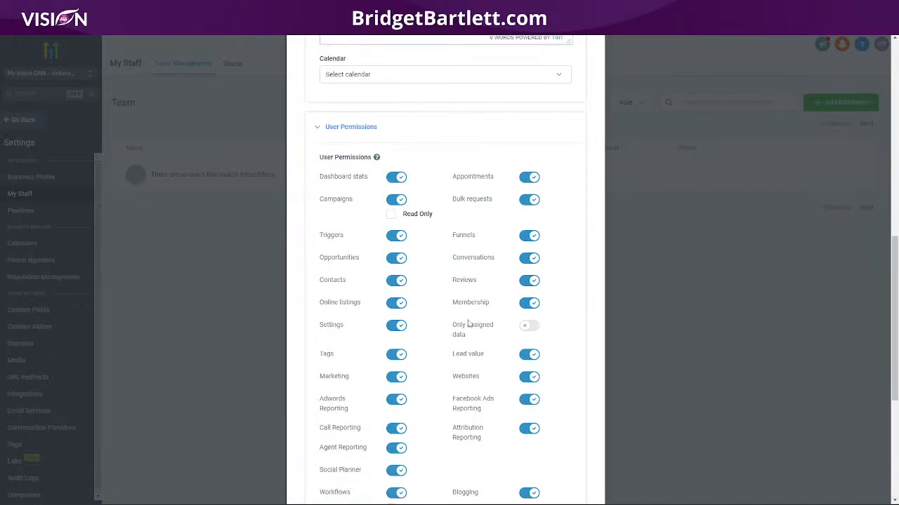
pyautogui.scroll(-3, 460, 326)
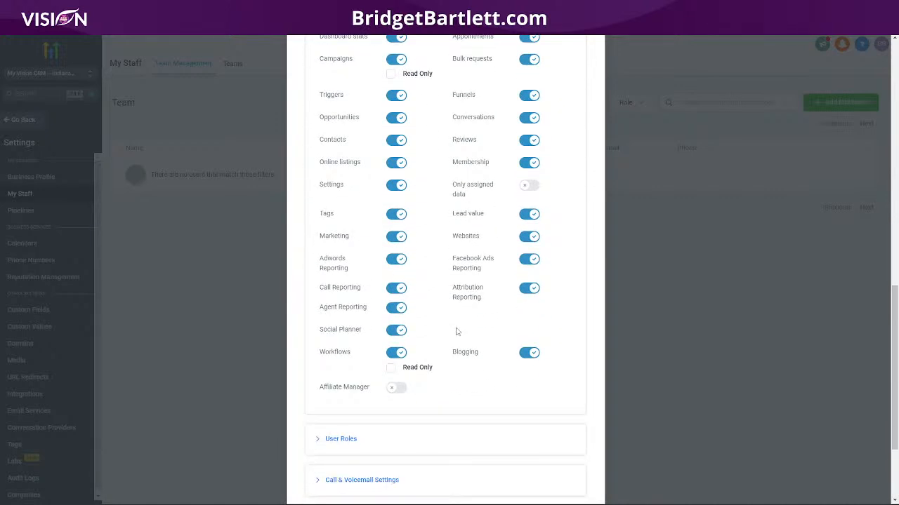
pyautogui.scroll(-1, 458, 327)
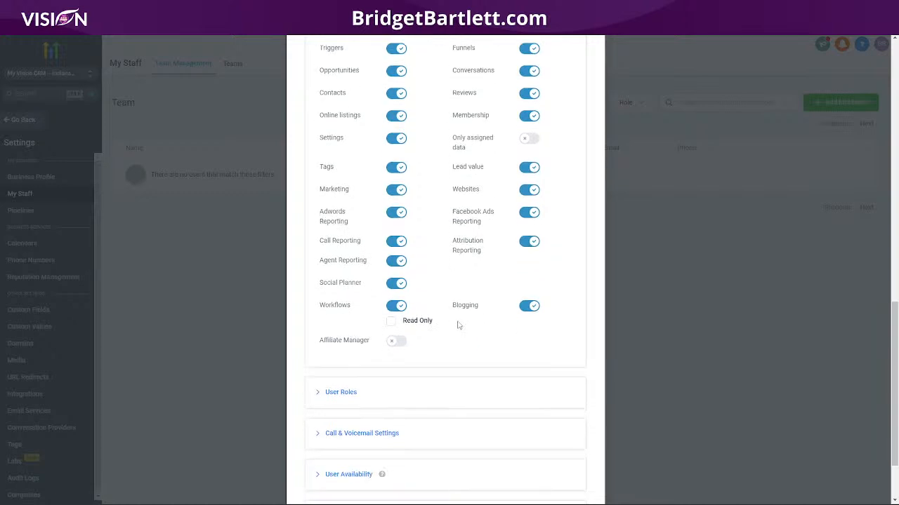
pyautogui.click(396, 342)
# - Keep the user role as User and expand Call & Voicemail Settings
pyautogui.scroll(-2, 470, 329)
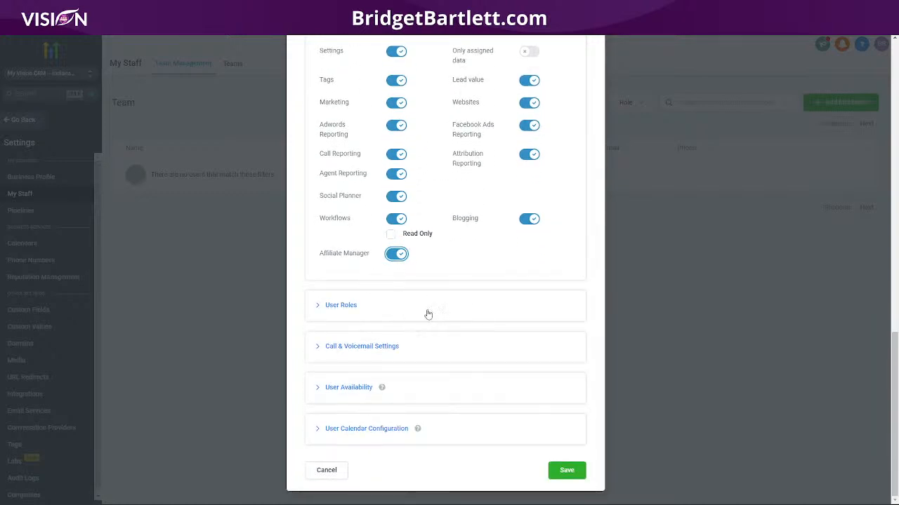
pyautogui.click(426, 313)
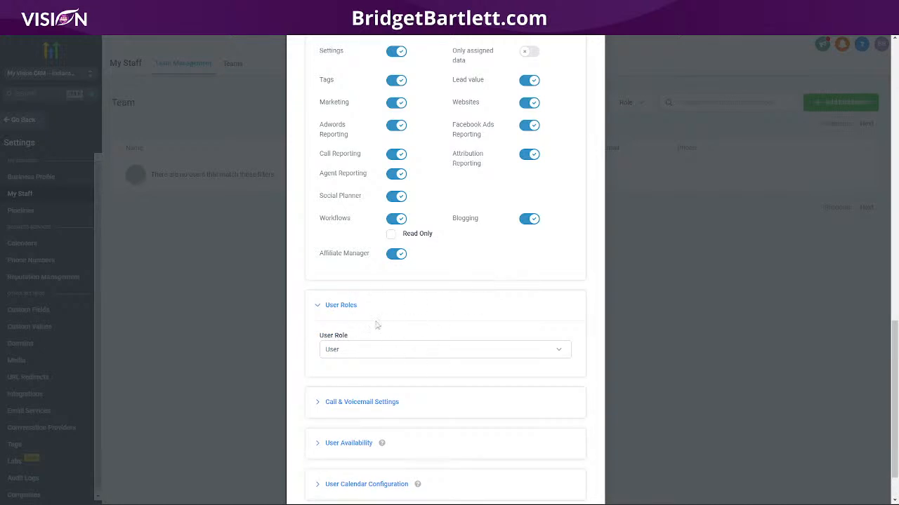
pyautogui.scroll(-1, 393, 351)
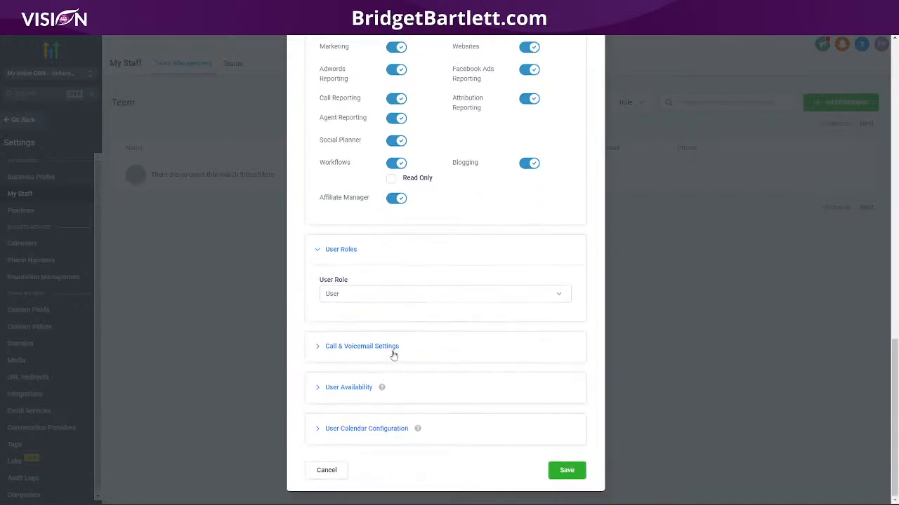
pyautogui.click(411, 297)
pyautogui.click(437, 260)
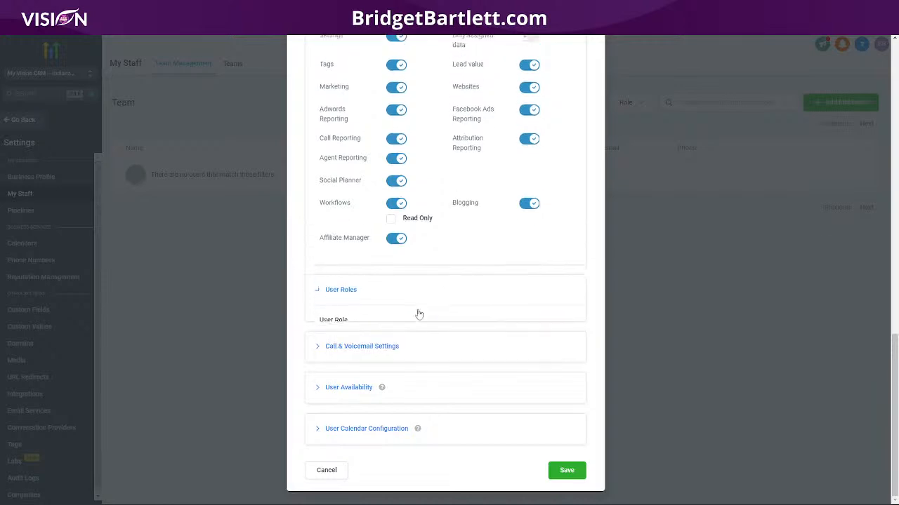
pyautogui.click(438, 351)
pyautogui.scroll(-2, 463, 323)
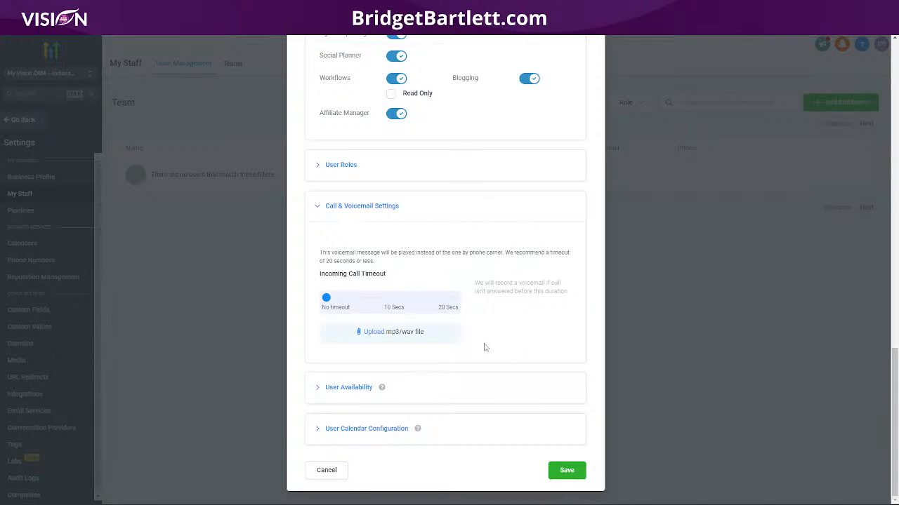
# - Keep Custom as the meeting location after dismissing the Zoom connection prompt
pyautogui.click(389, 393)
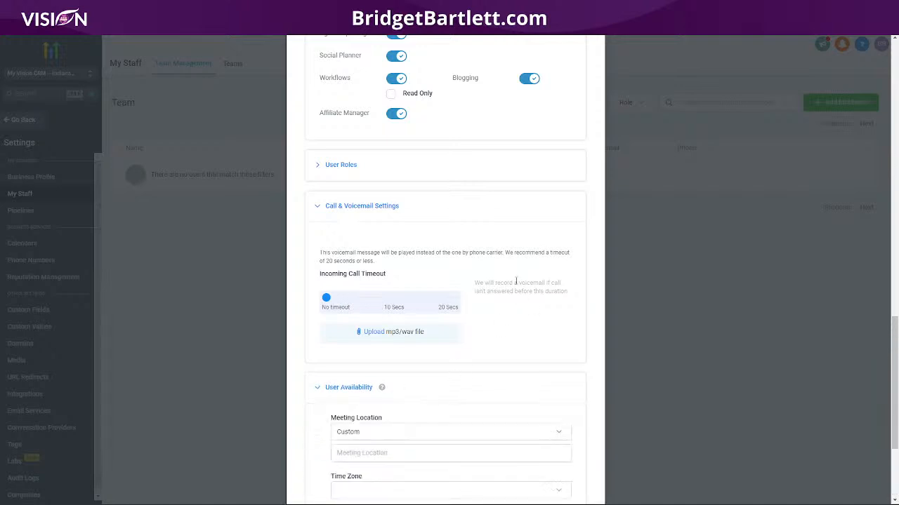
pyautogui.scroll(-3, 499, 274)
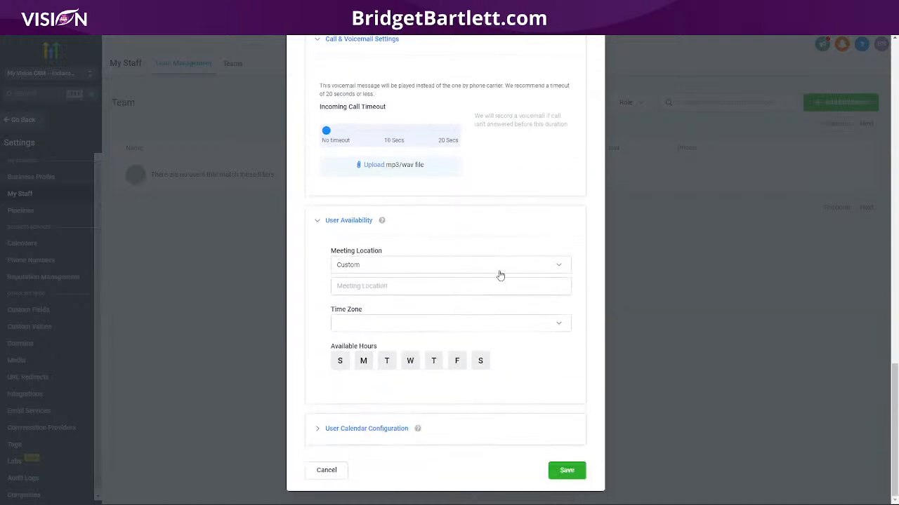
pyautogui.click(361, 270)
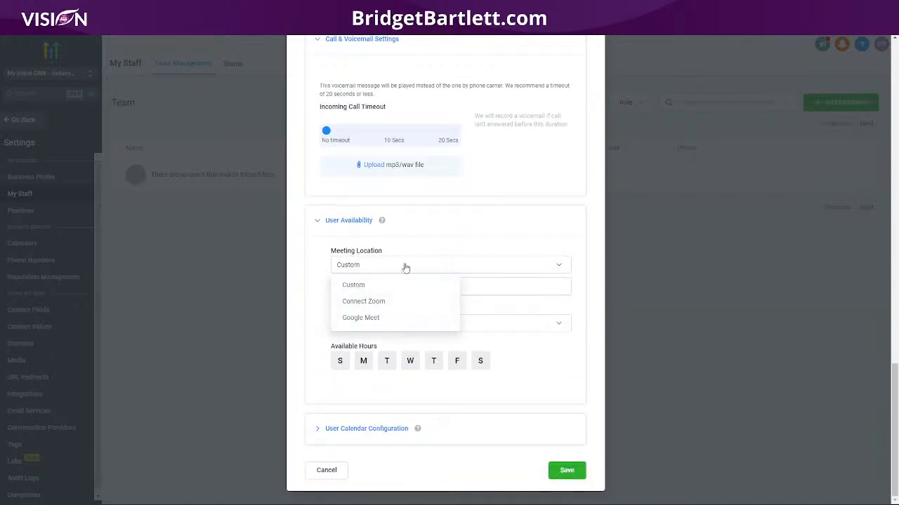
pyautogui.click(371, 307)
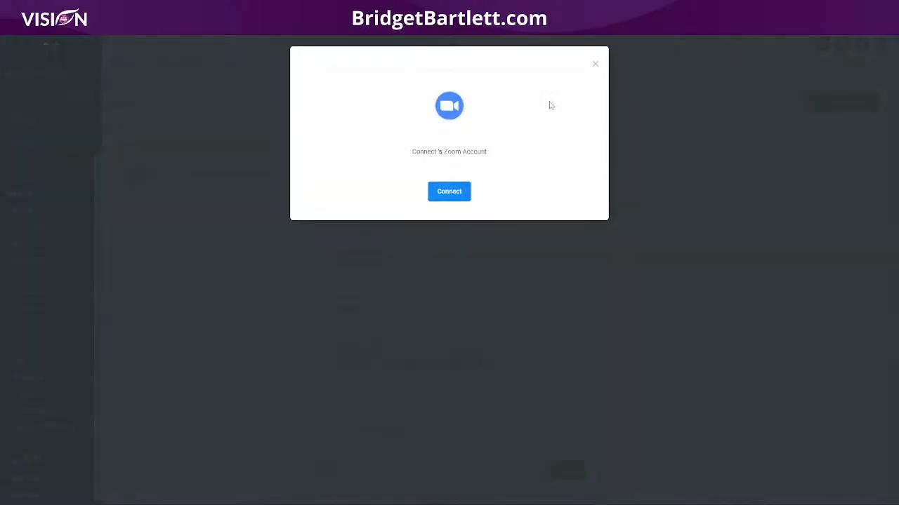
pyautogui.click(593, 64)
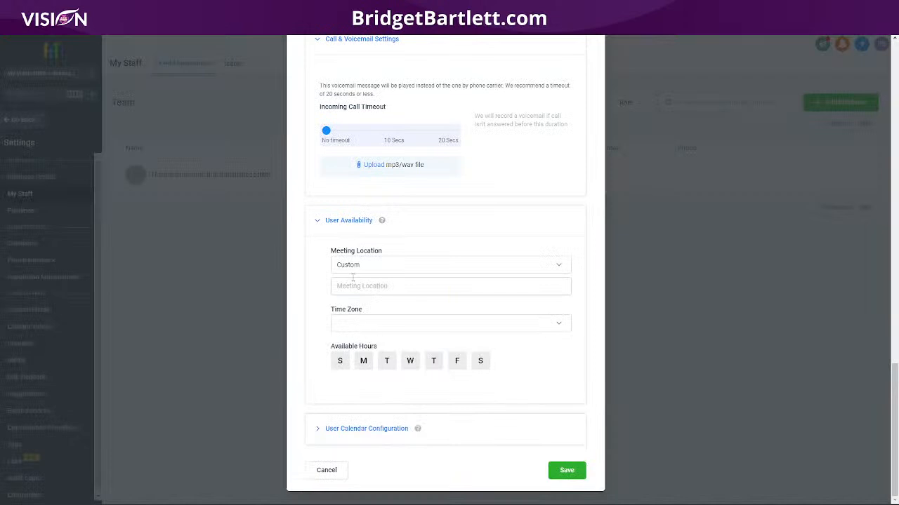
pyautogui.click(354, 265)
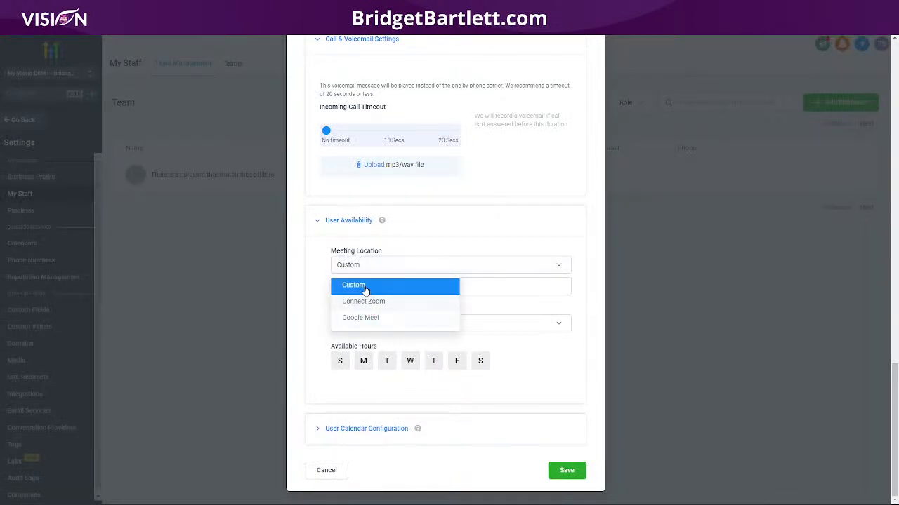
pyautogui.click(365, 286)
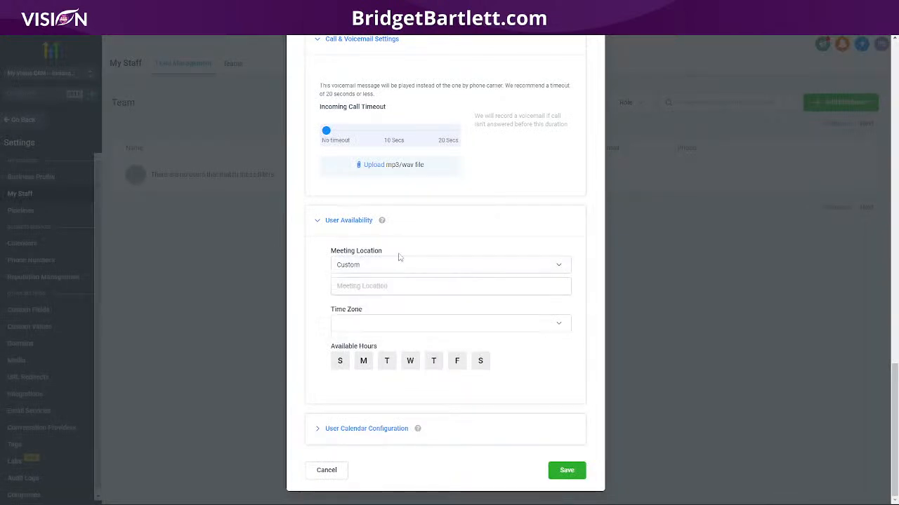
# - Set the time zone to GMT-05:00 America/Indiana/Indianapolis (EST)
pyautogui.click(349, 323)
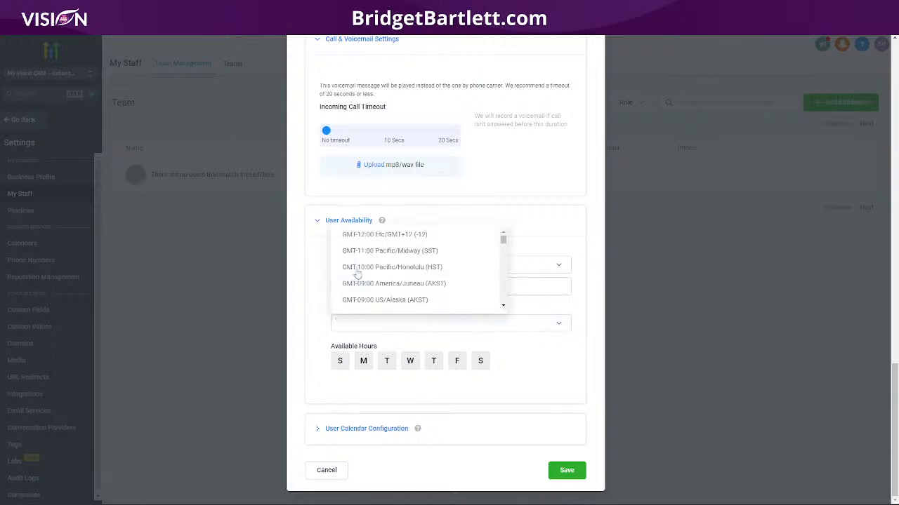
pyautogui.scroll(-5, 432, 287)
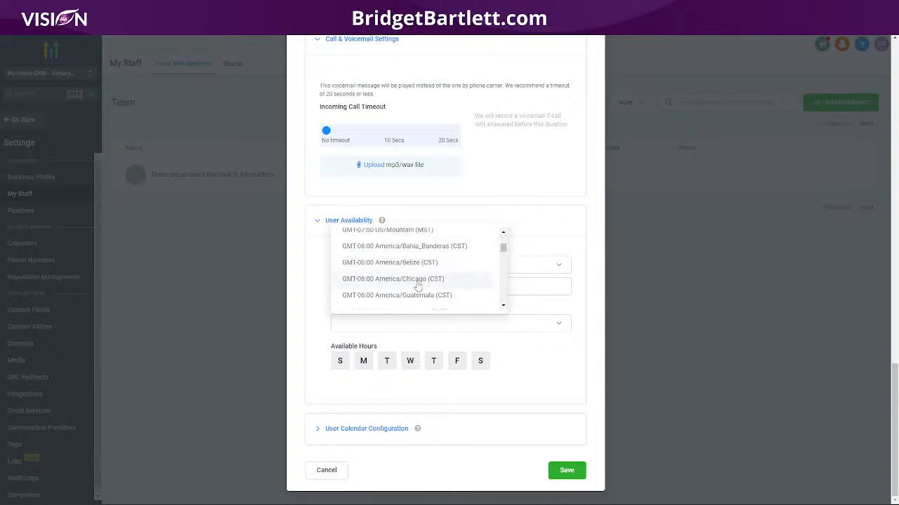
pyautogui.scroll(-2, 428, 288)
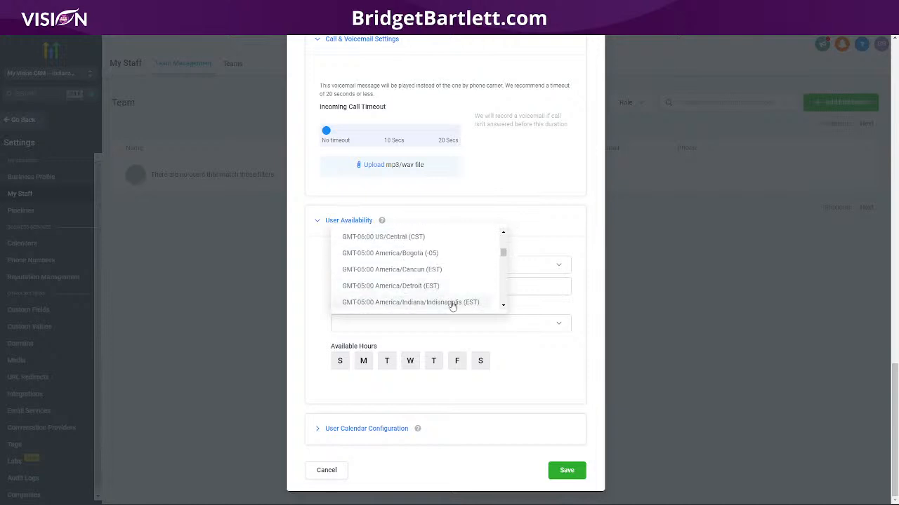
pyautogui.click(453, 302)
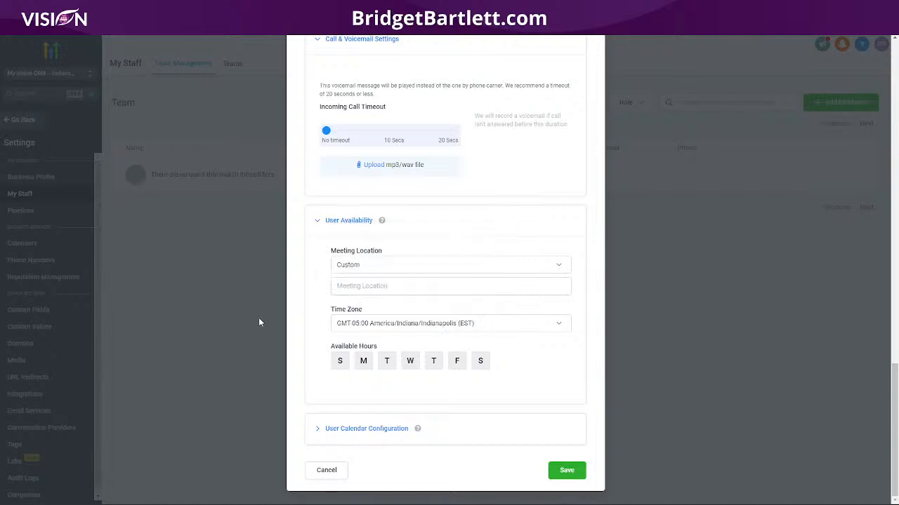
# - Make Monday through Friday available from 08:00 AM to 05:00 PM
pyautogui.click(365, 362)
pyautogui.click(387, 362)
pyautogui.click(410, 362)
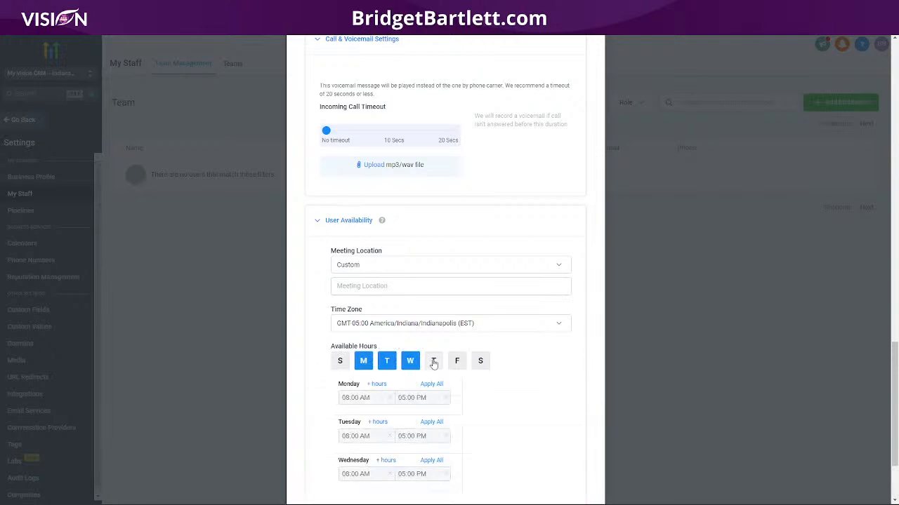
pyautogui.click(433, 362)
pyautogui.click(465, 365)
pyautogui.scroll(-2, 513, 371)
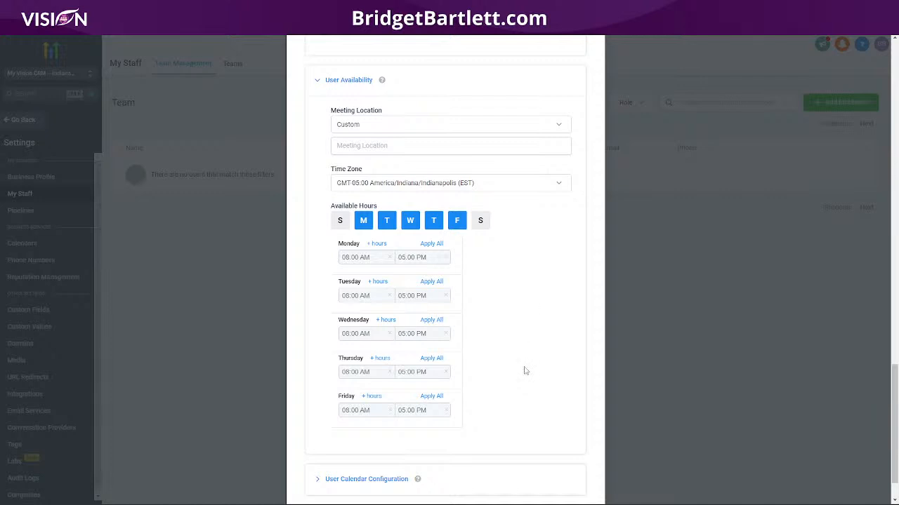
pyautogui.scroll(-2, 525, 369)
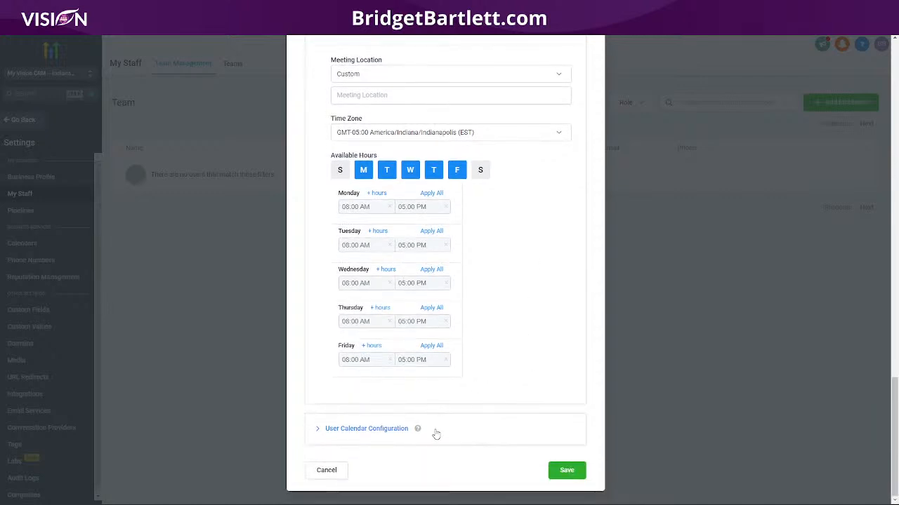
# - Expand User Calendar Configuration, then close the Team Management dialog
pyautogui.click(436, 430)
pyautogui.scroll(-2, 520, 360)
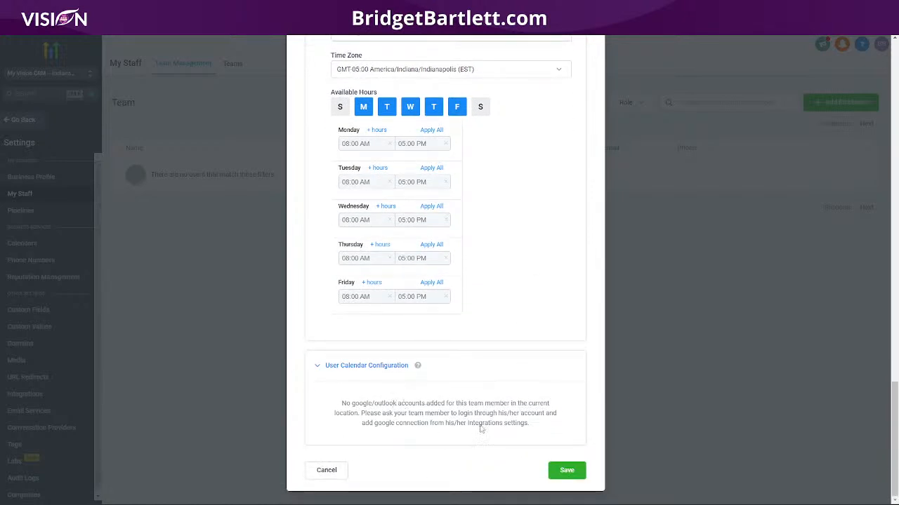
pyautogui.scroll(15, 533, 387)
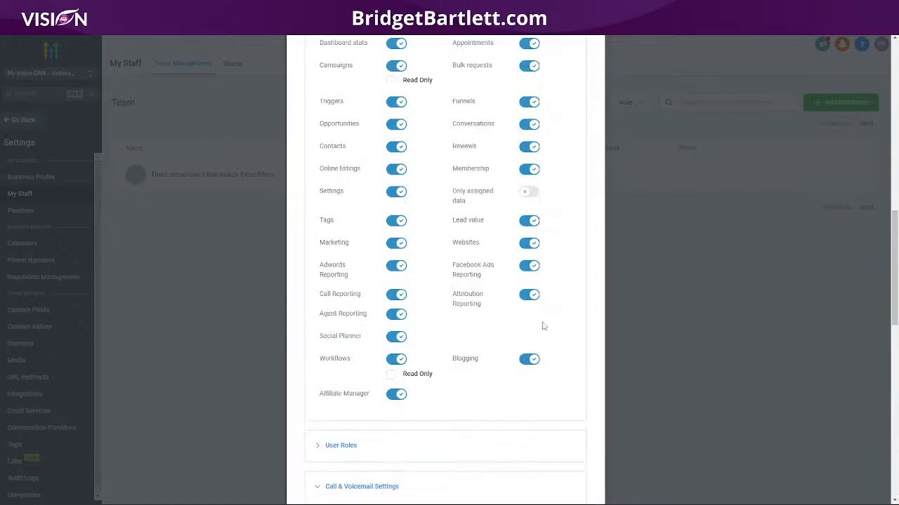
pyautogui.scroll(1, 562, 177)
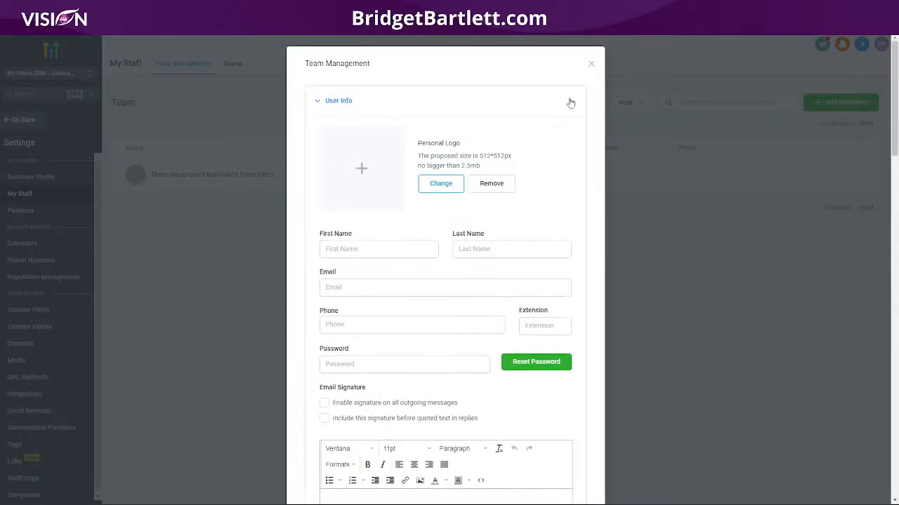
pyautogui.click(591, 65)
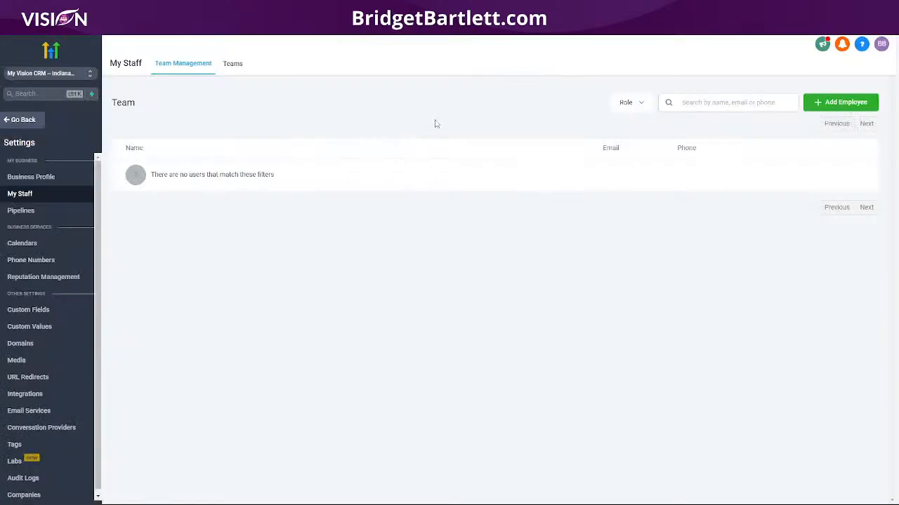
# - Switch to Agency View and open the agency Settings Team page
pyautogui.click(83, 76)
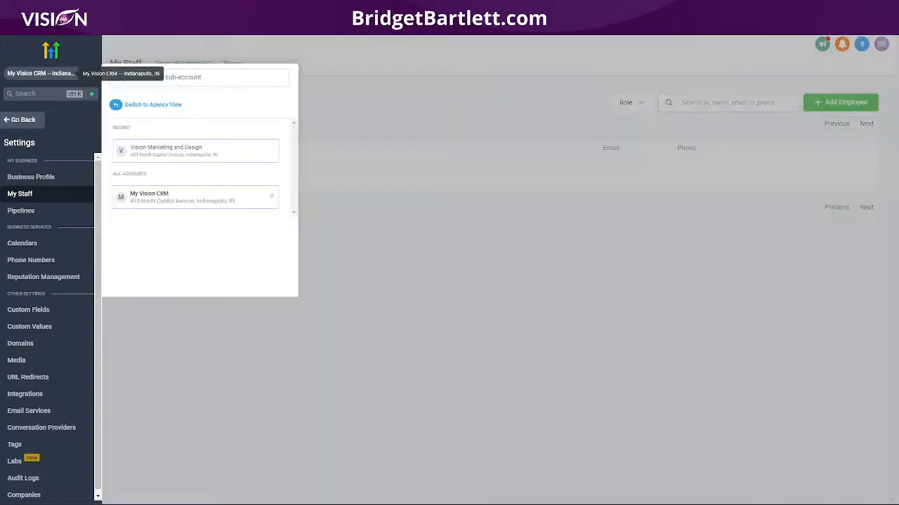
pyautogui.click(153, 105)
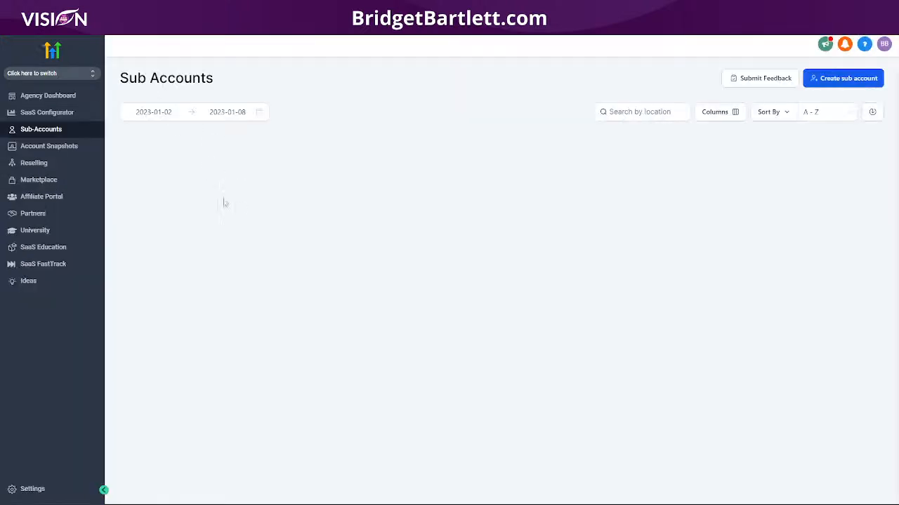
pyautogui.click(33, 489)
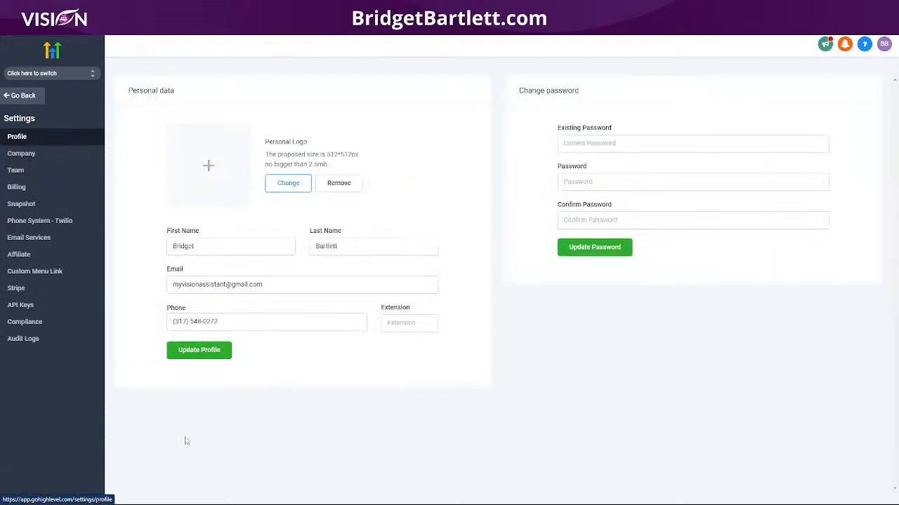
pyautogui.click(15, 170)
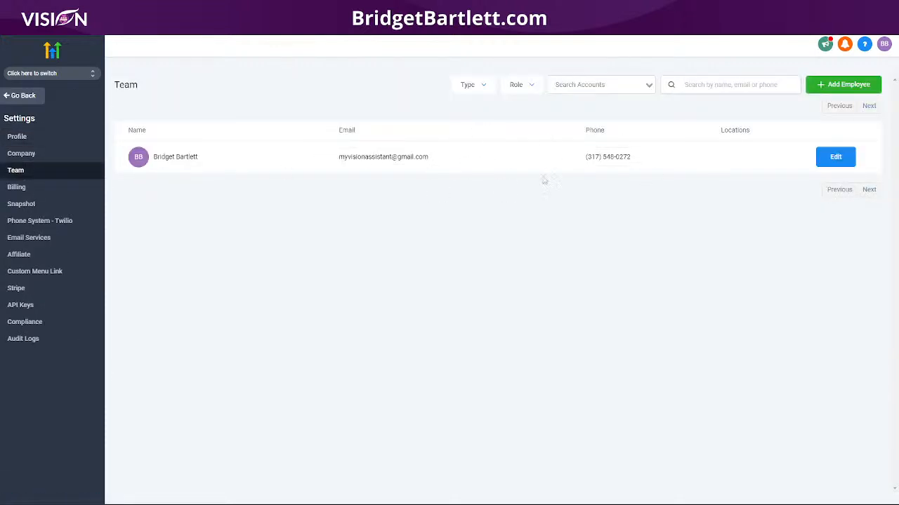
# - Give the existing team member access to My Vision CRM and save
pyautogui.click(837, 158)
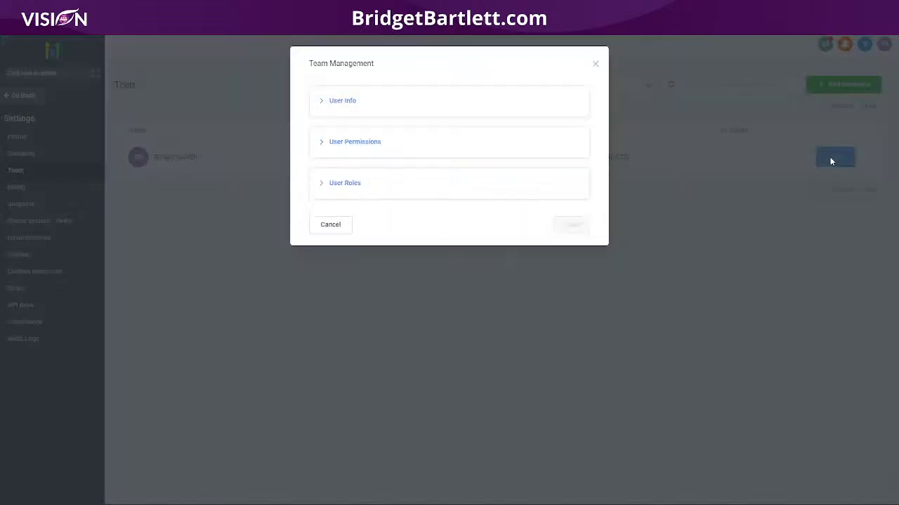
pyautogui.click(414, 189)
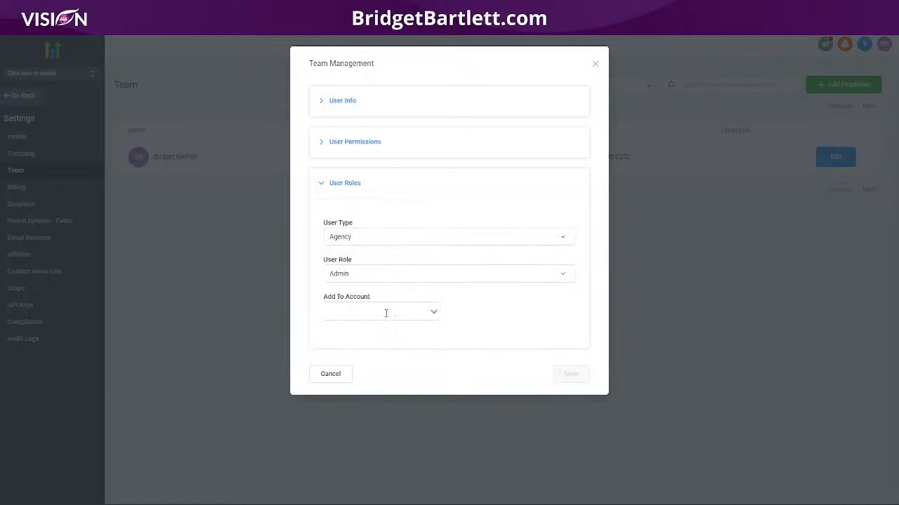
pyautogui.click(383, 314)
pyautogui.click(356, 333)
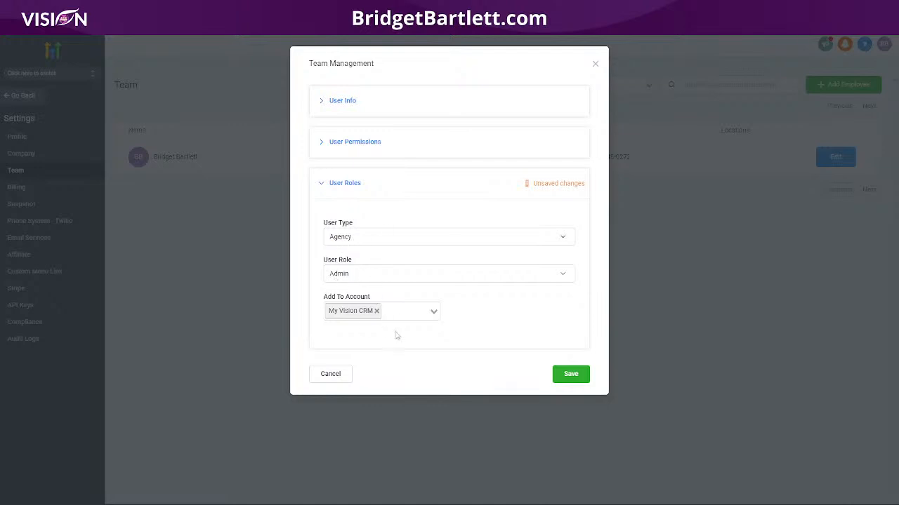
pyautogui.click(571, 376)
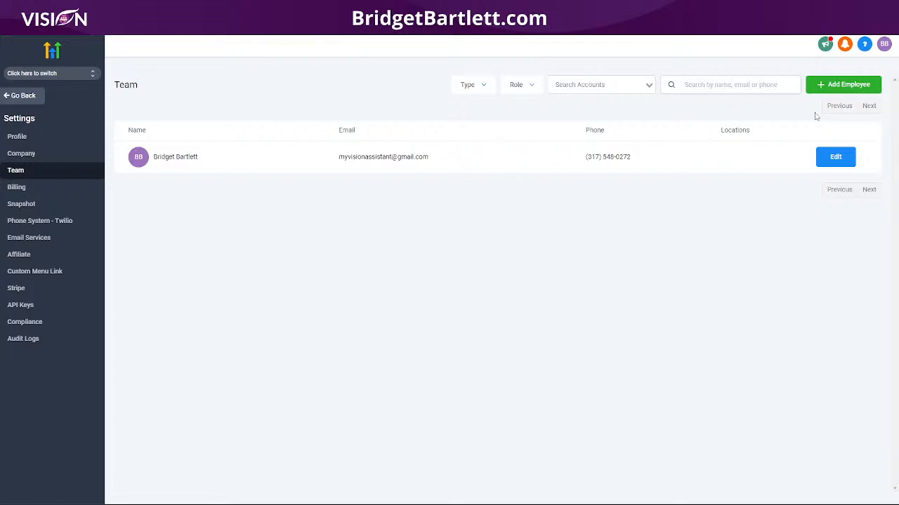
# - Start a new agency team member and keep the user type as Agency
pyautogui.click(822, 86)
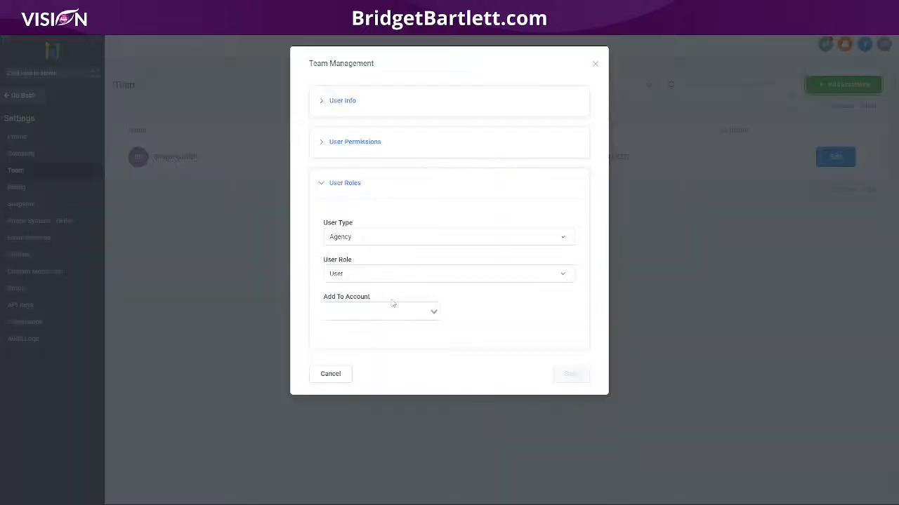
pyautogui.click(372, 103)
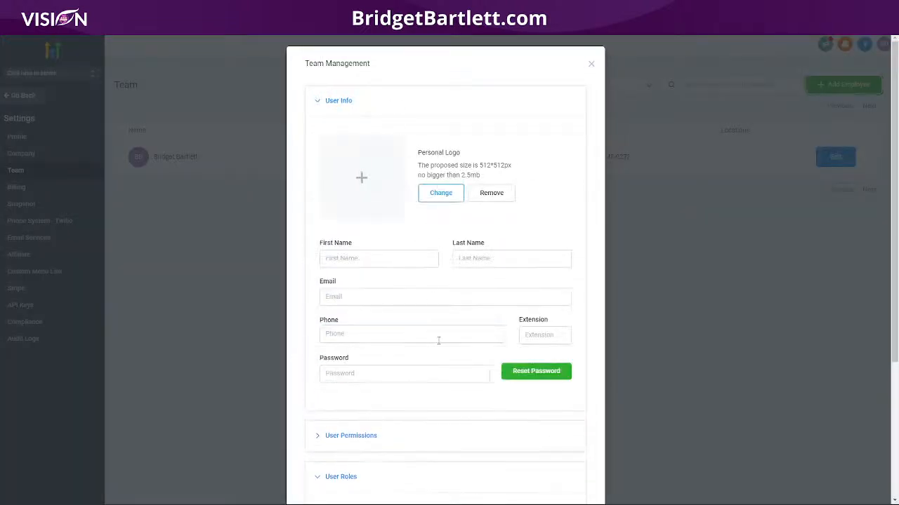
pyautogui.scroll(-3, 438, 341)
pyautogui.click(383, 334)
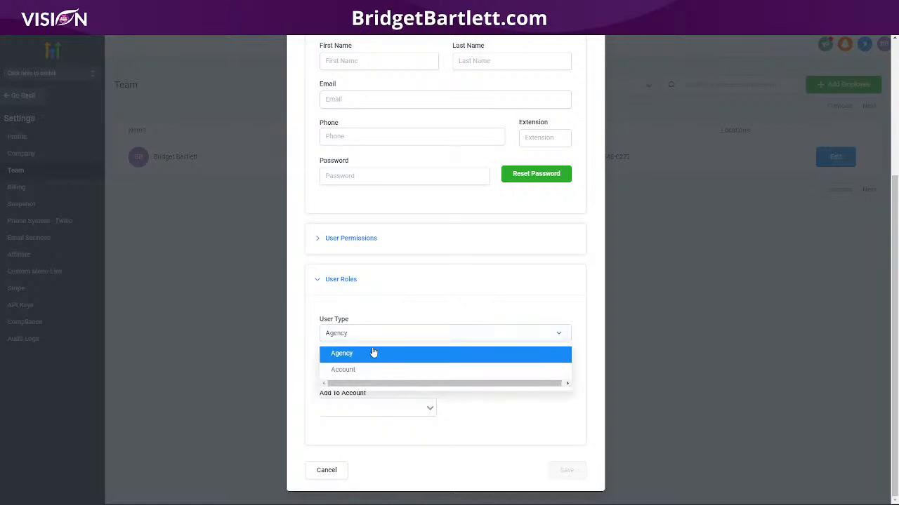
pyautogui.click(354, 309)
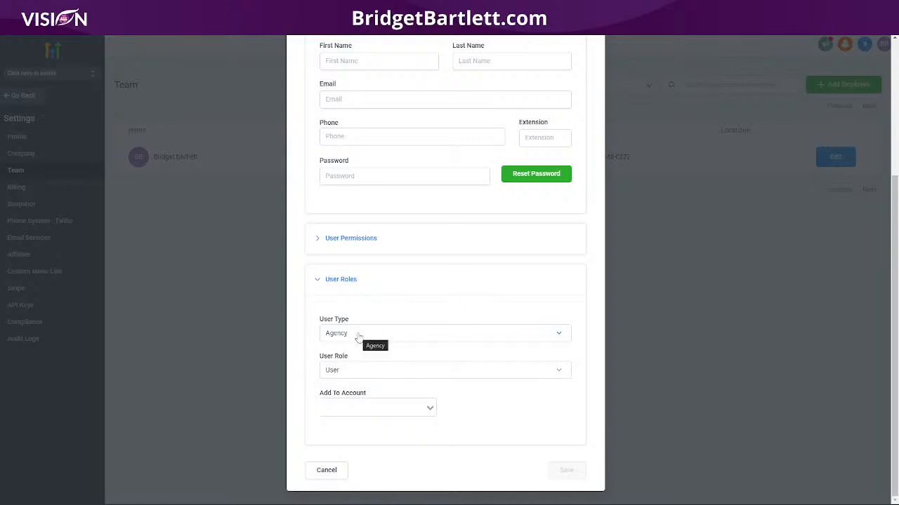
pyautogui.click(343, 335)
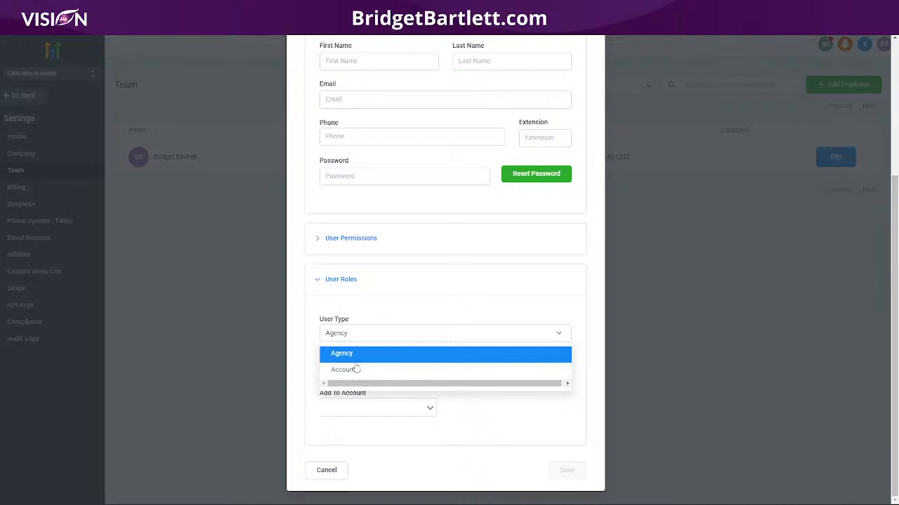
pyautogui.click(376, 308)
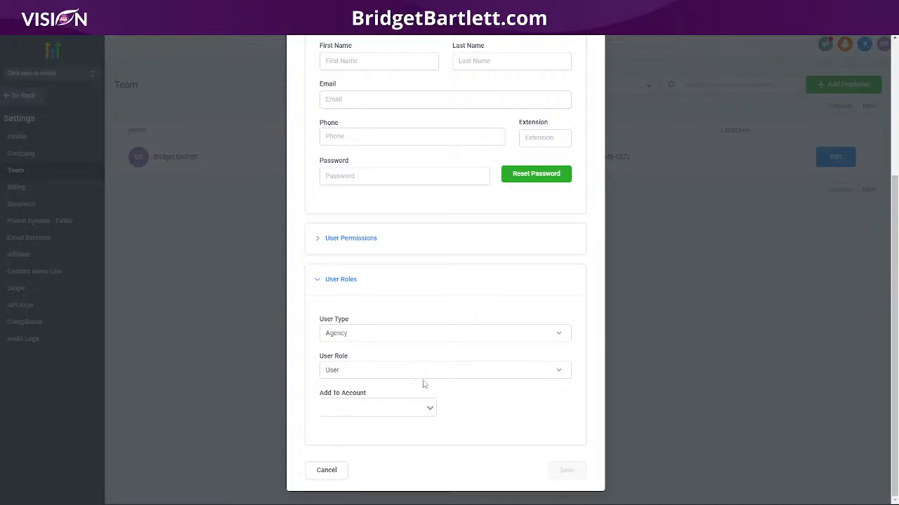
# - Keep the user role as User and user type Agency, returning to the form's top
pyautogui.click(385, 370)
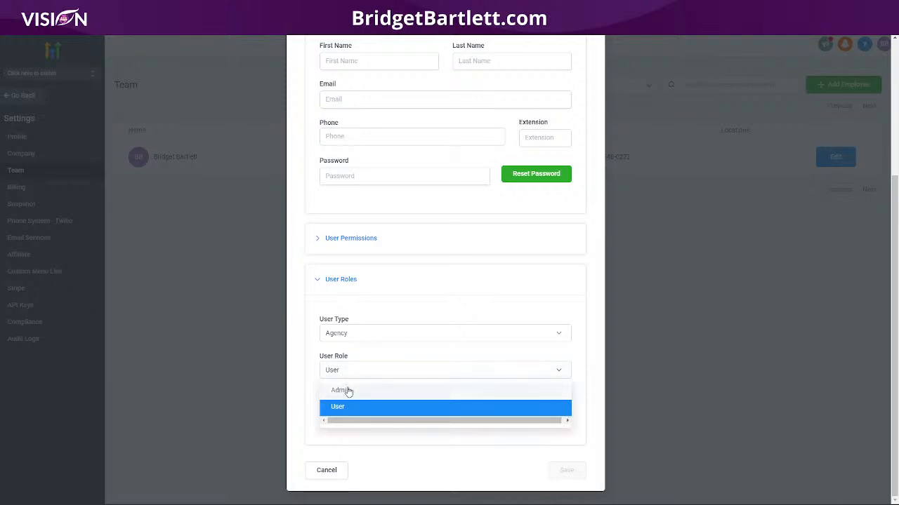
pyautogui.click(373, 303)
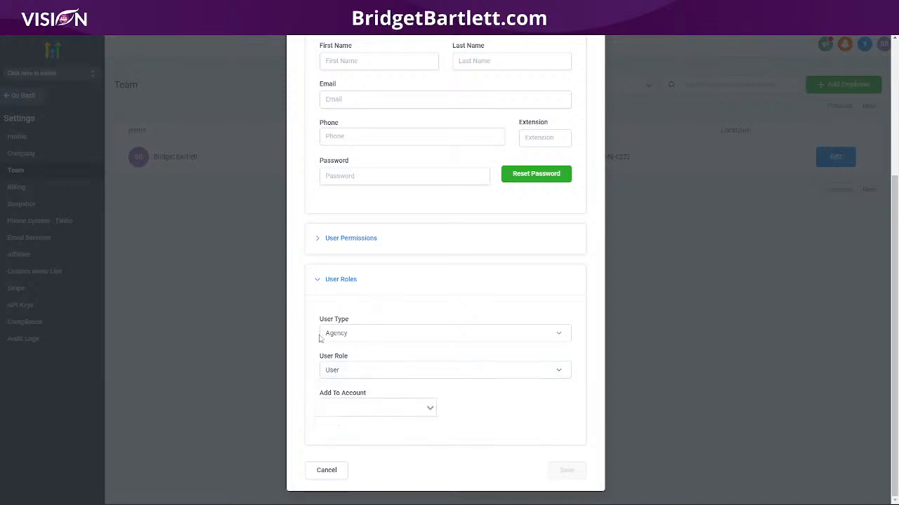
pyautogui.click(330, 341)
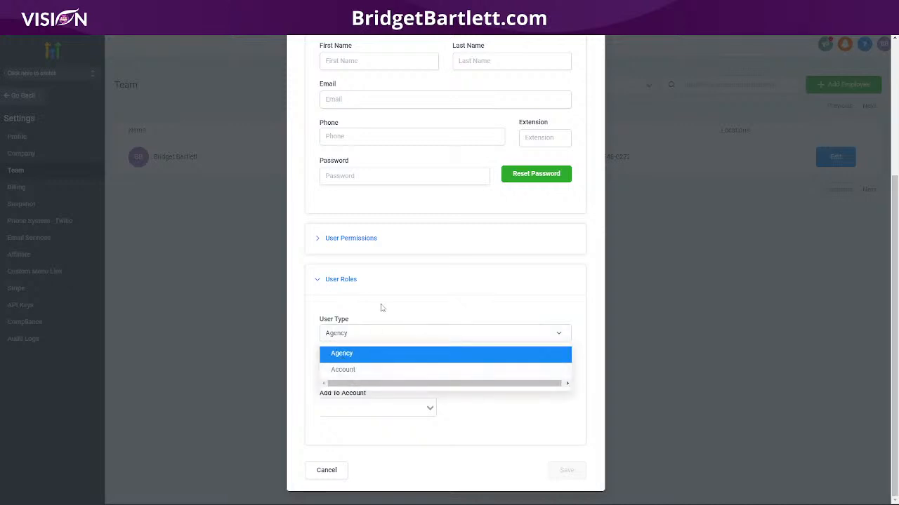
pyautogui.click(471, 418)
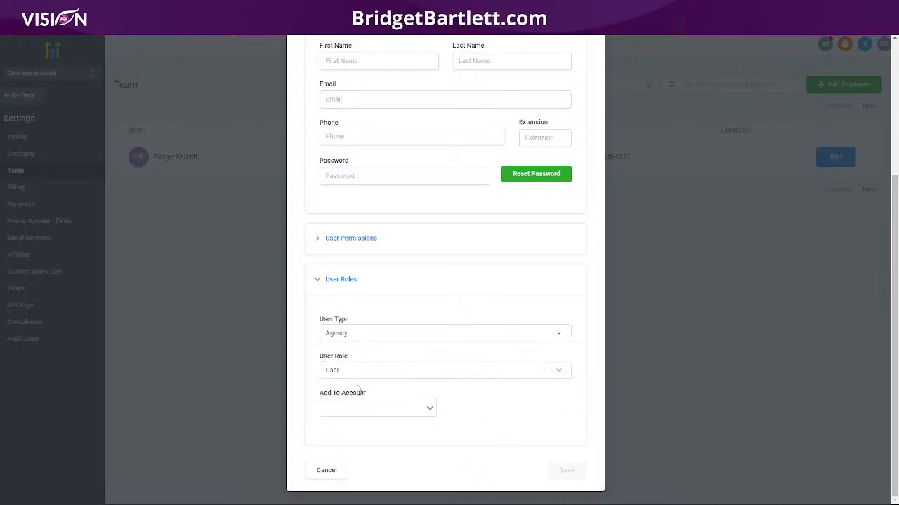
pyautogui.scroll(3, 483, 379)
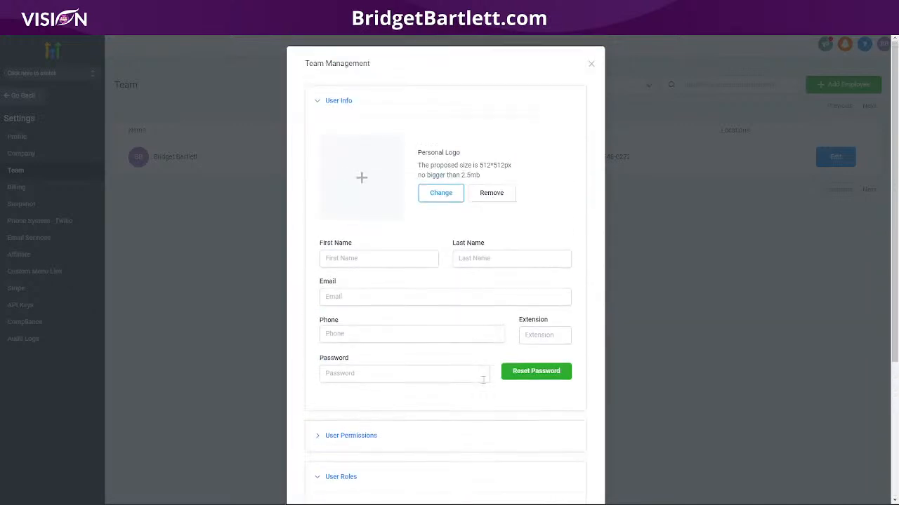
# - Close the Team Management form and select the team member's email in the Team list
pyautogui.click(591, 63)
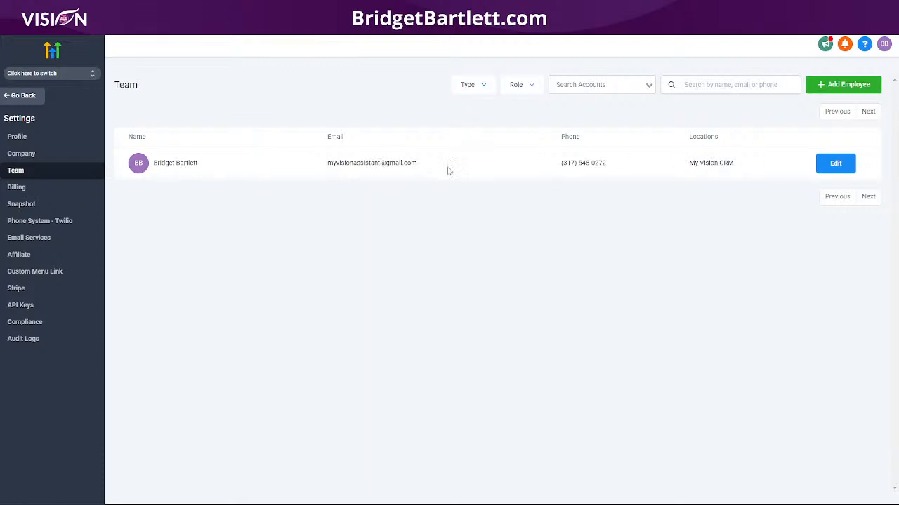
pyautogui.moveTo(445, 167); pyautogui.dragTo(293, 174)
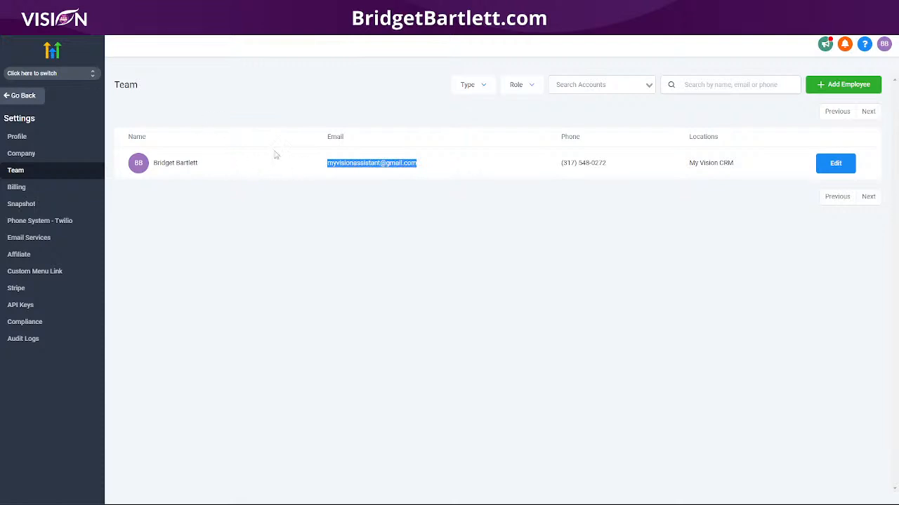
pyautogui.click(437, 170)
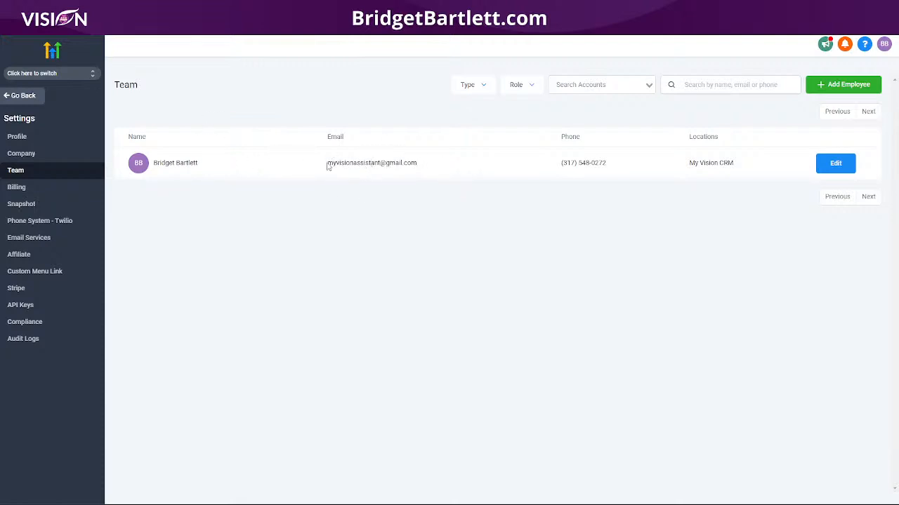
pyautogui.moveTo(327, 166); pyautogui.dragTo(422, 169)
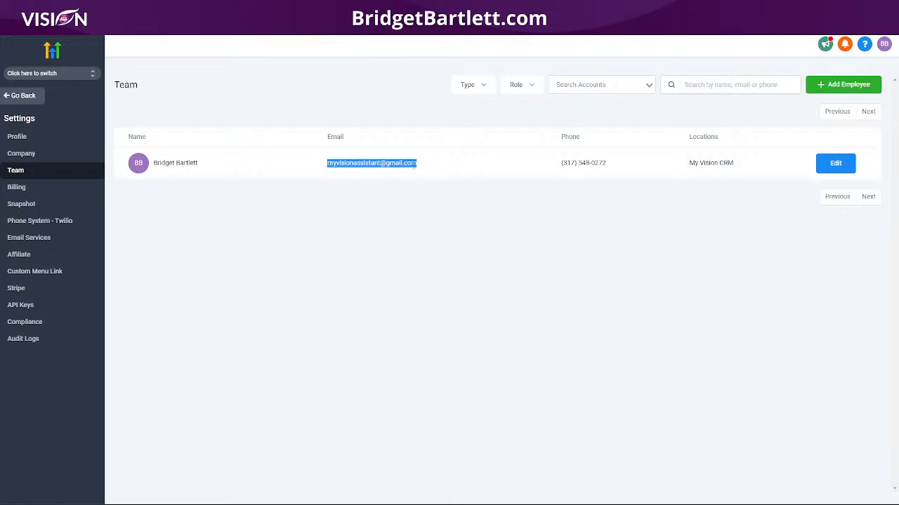
pyautogui.click(42, 153)
pyautogui.scroll(-3, 260, 323)
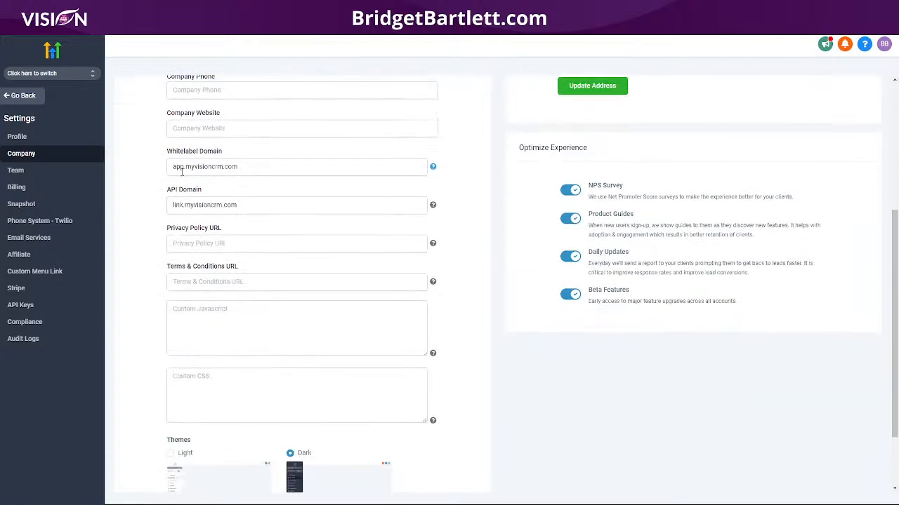
pyautogui.moveTo(231, 172); pyautogui.dragTo(168, 170)
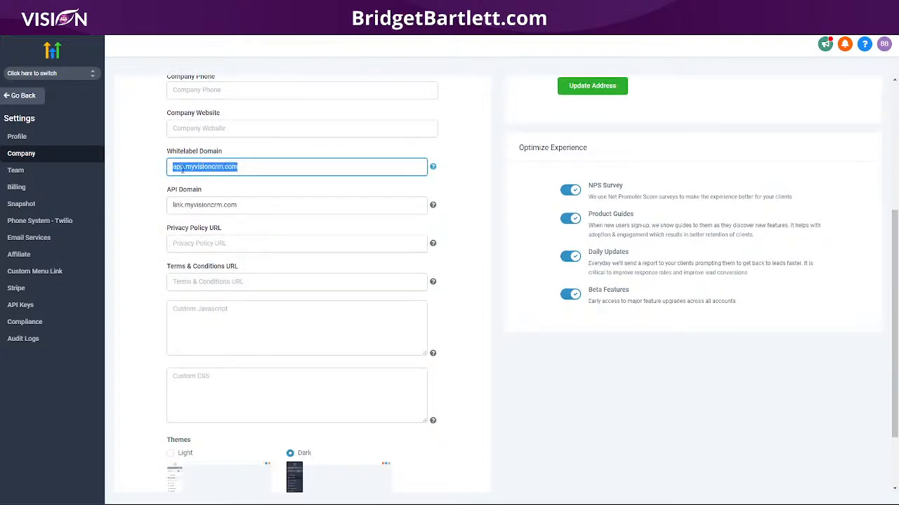
pyautogui.rightClick(187, 167)
pyautogui.click(204, 203)
pyautogui.hotkey('ctrl', 't')
pyautogui.click(211, 27)
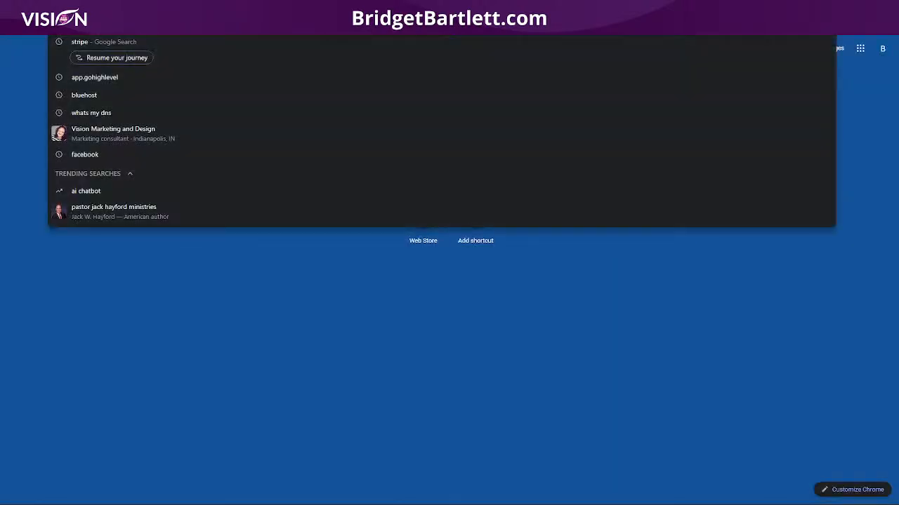
pyautogui.hotkey('ctrl', 'v')
pyautogui.press('Return')
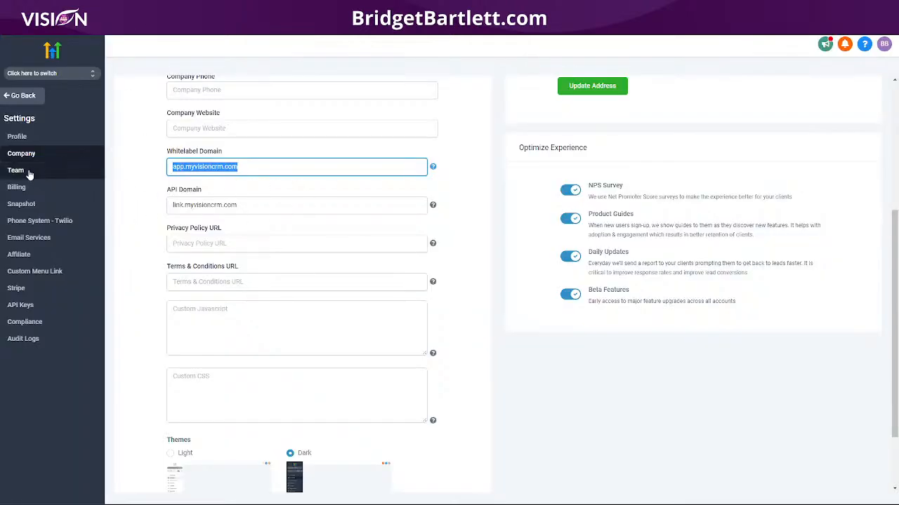
pyautogui.click(28, 172)
pyautogui.moveTo(431, 169); pyautogui.dragTo(315, 174)
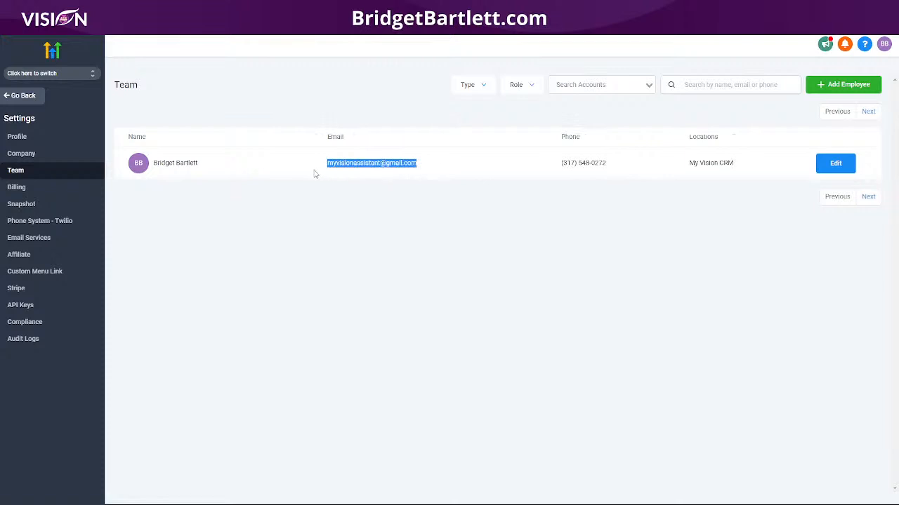
pyautogui.moveTo(745, 162); pyautogui.dragTo(681, 167)
pyautogui.moveTo(602, 178); pyautogui.dragTo(602, 177)
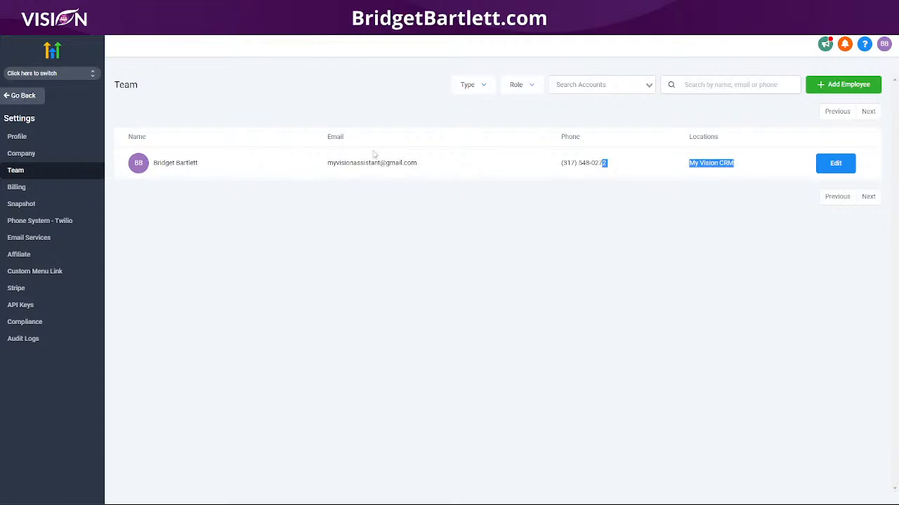
pyautogui.moveTo(429, 164); pyautogui.dragTo(296, 173)
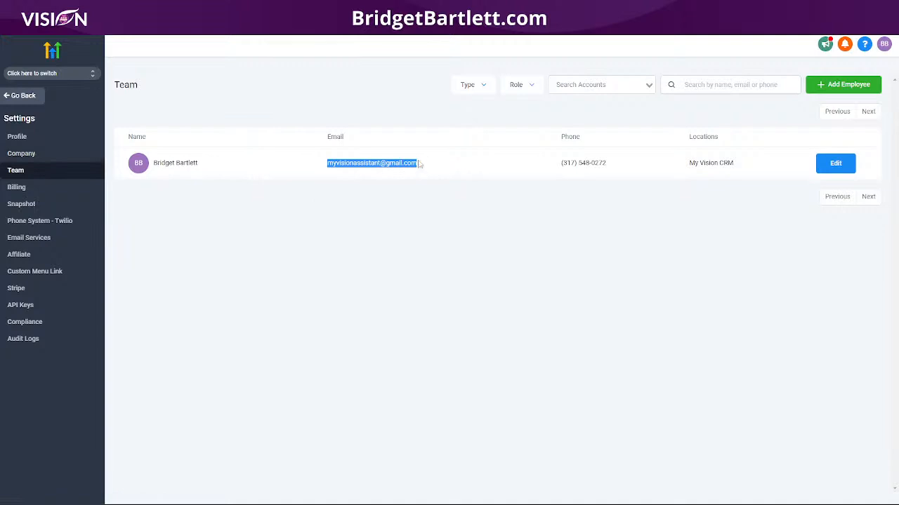
pyautogui.click(37, 155)
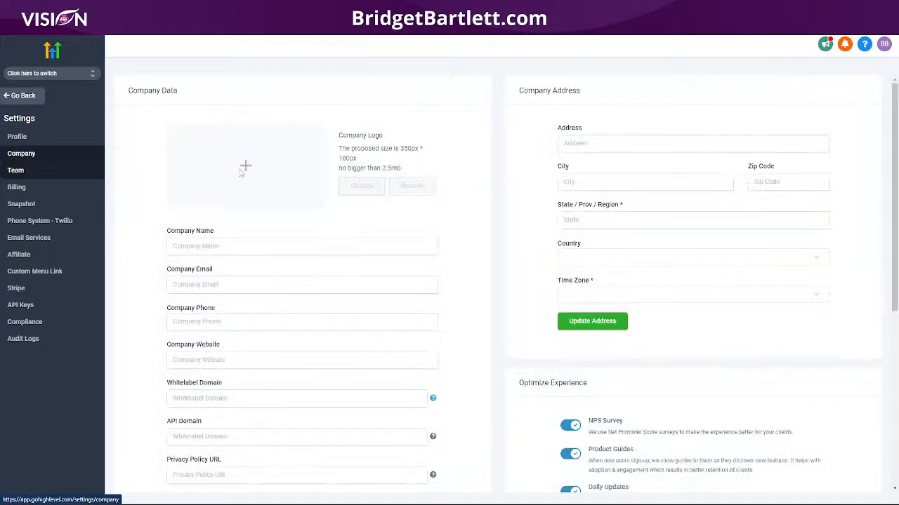
pyautogui.click(12, 139)
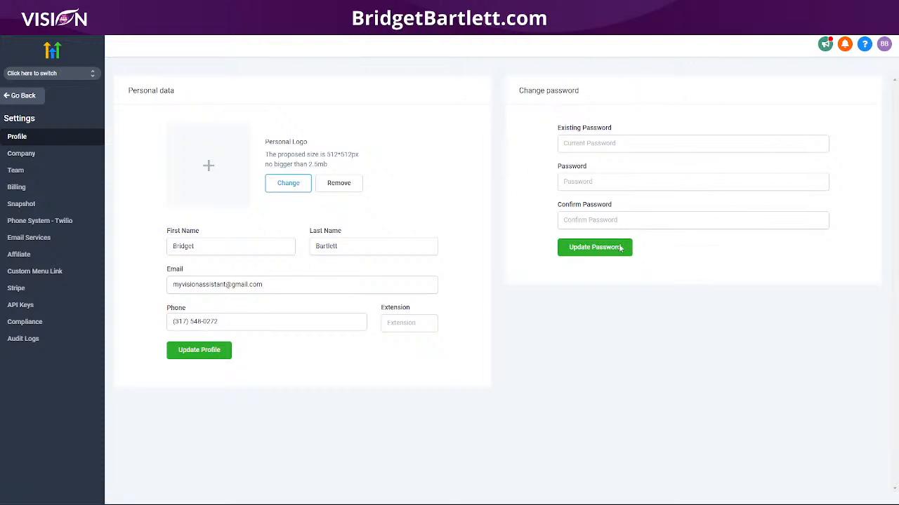
pyautogui.click(40, 172)
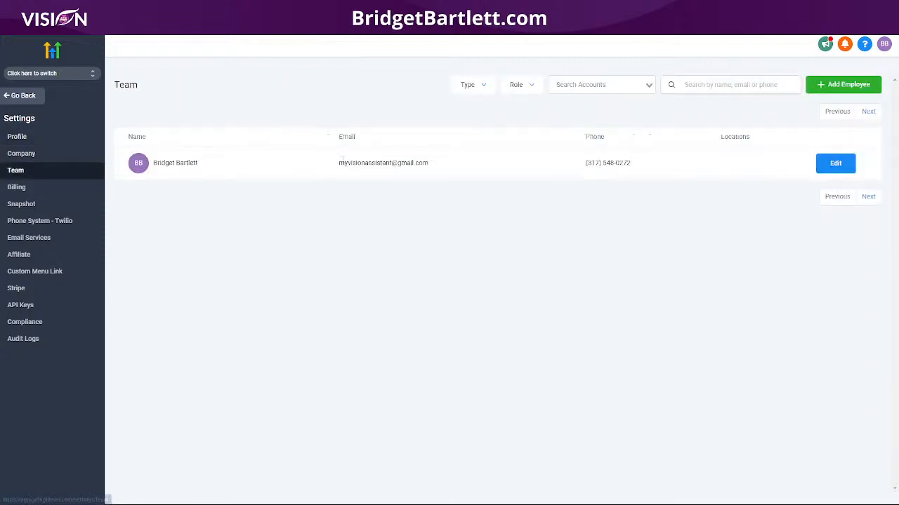
pyautogui.click(835, 165)
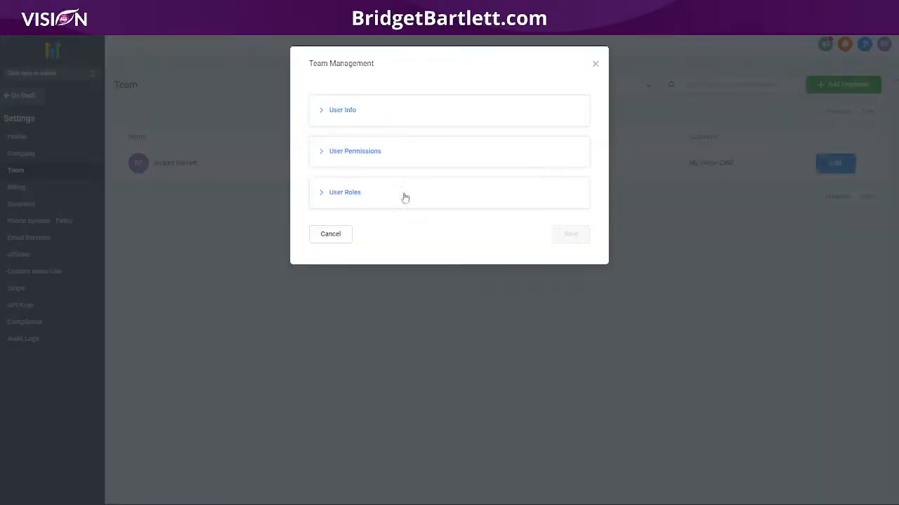
pyautogui.click(369, 113)
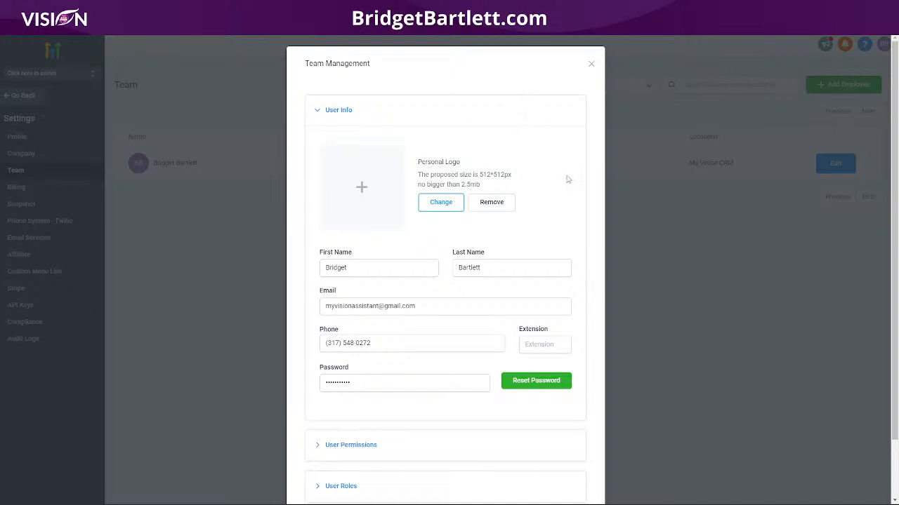
pyautogui.click(591, 64)
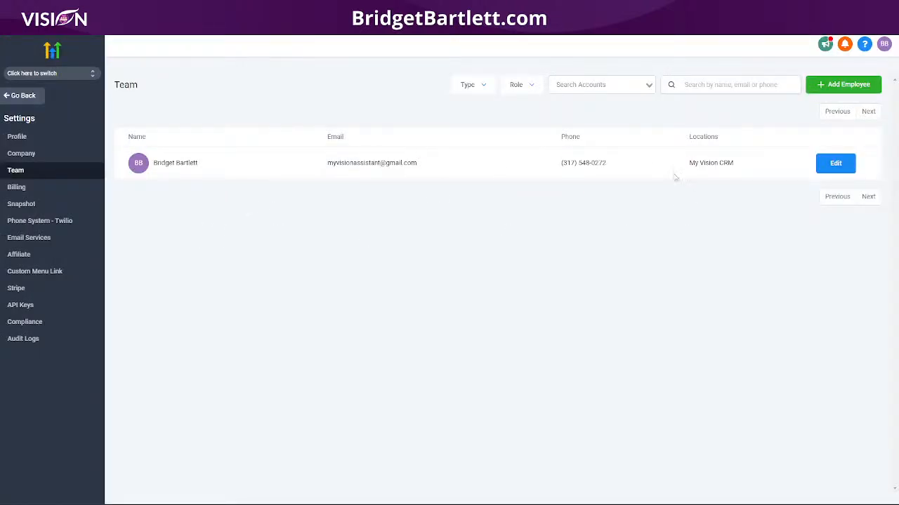
# - Open SaaS Configurator and create the Standard, Professional and Premium recommended plans in Stripe
pyautogui.click(12, 95)
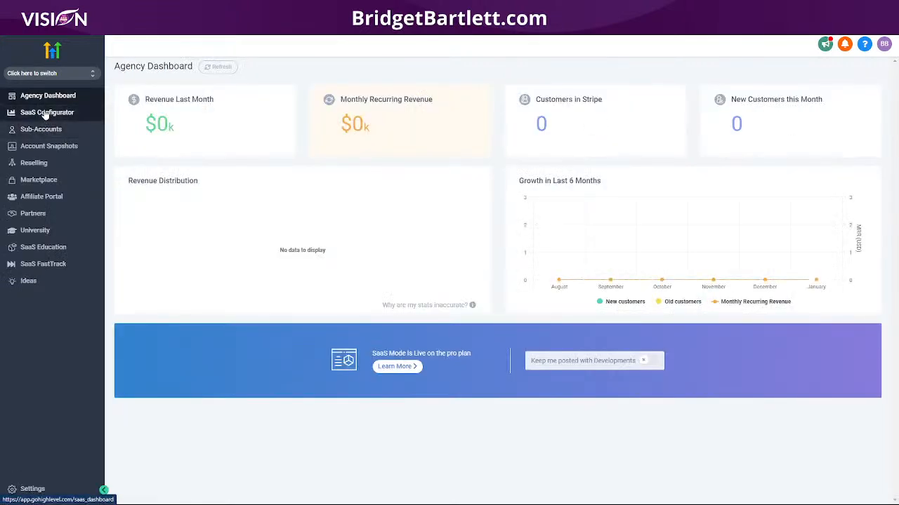
pyautogui.click(45, 113)
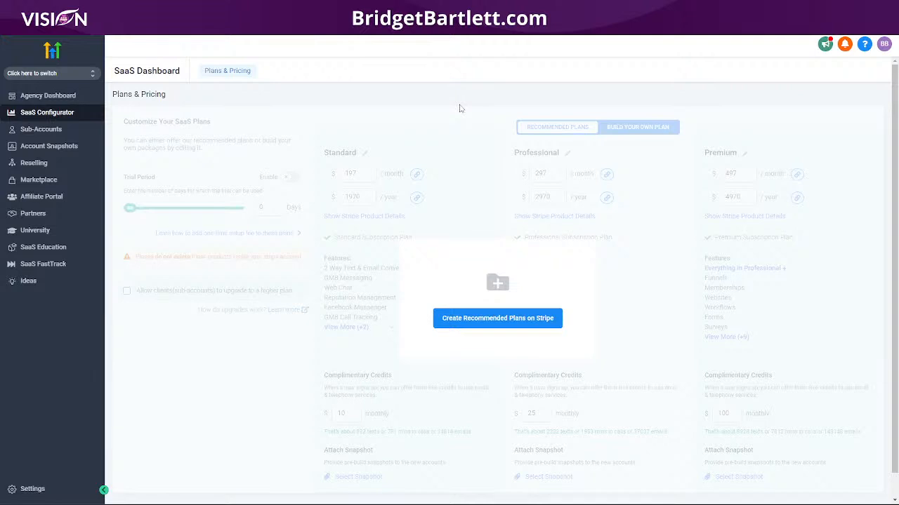
pyautogui.click(497, 322)
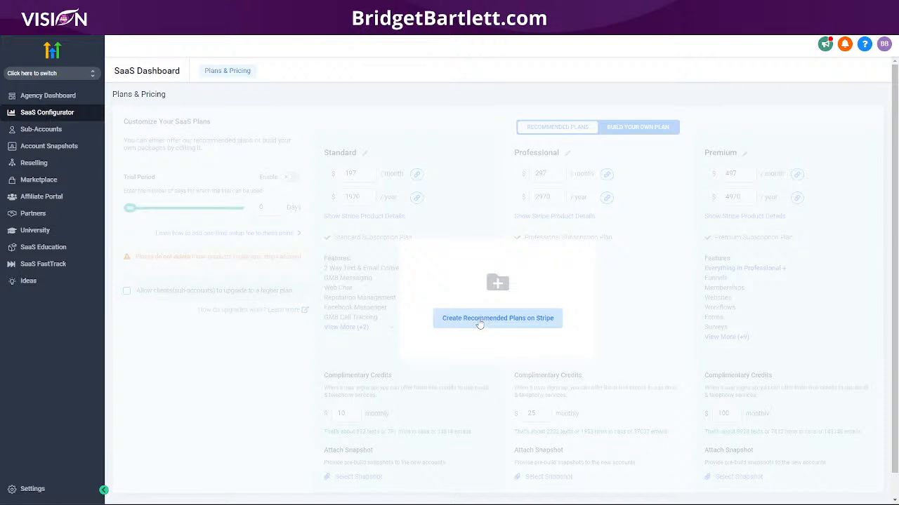
pyautogui.click(479, 323)
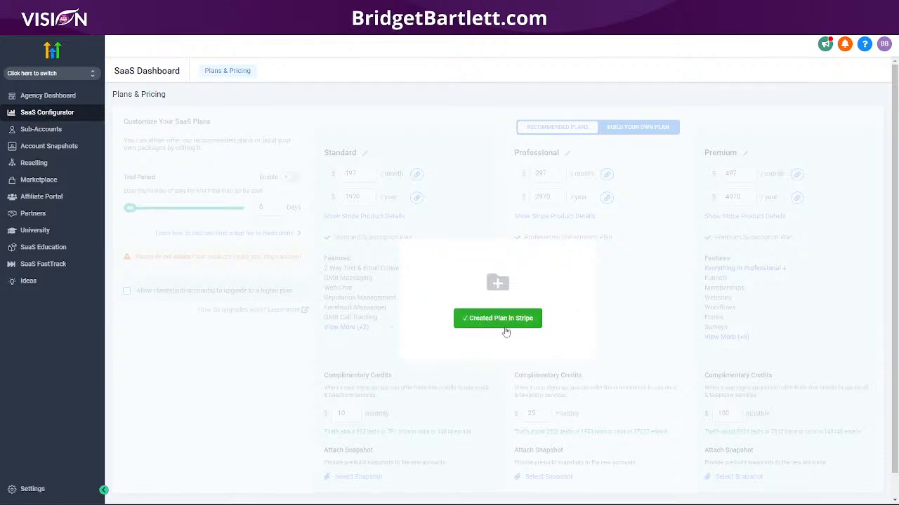
pyautogui.click(505, 327)
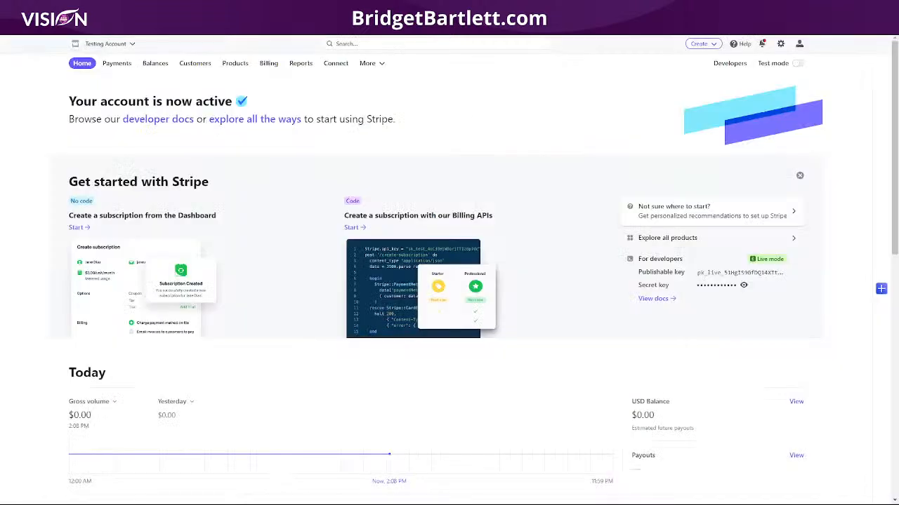
# - Review the Stripe Standard and Premium products' monthly and yearly prices, then open Professional
pyautogui.click(235, 63)
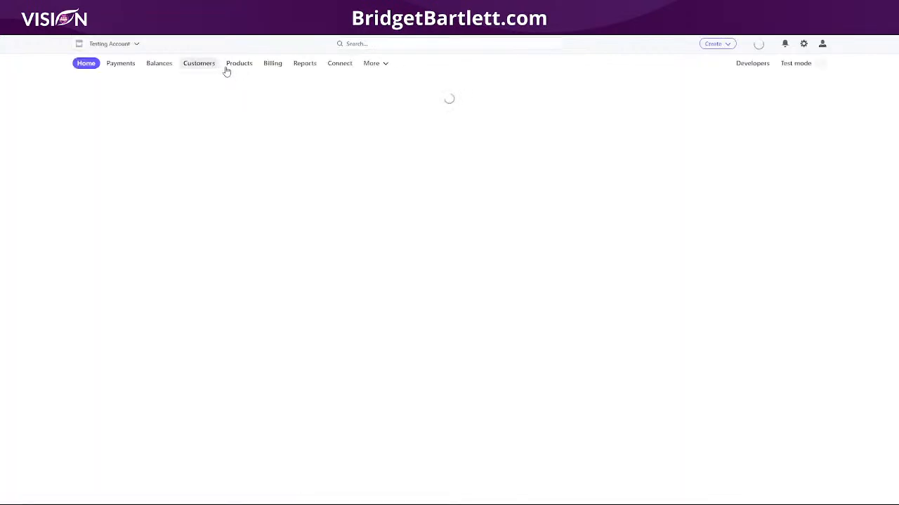
pyautogui.click(239, 64)
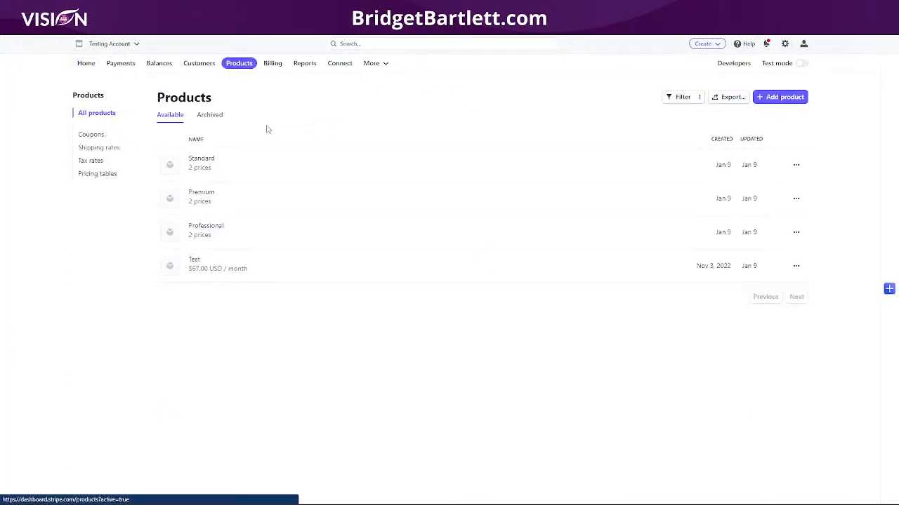
pyautogui.click(204, 166)
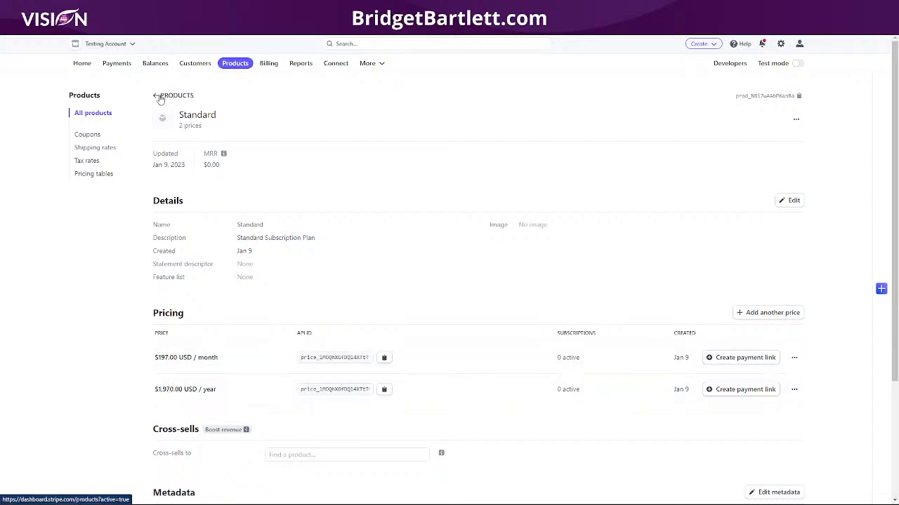
pyautogui.click(163, 95)
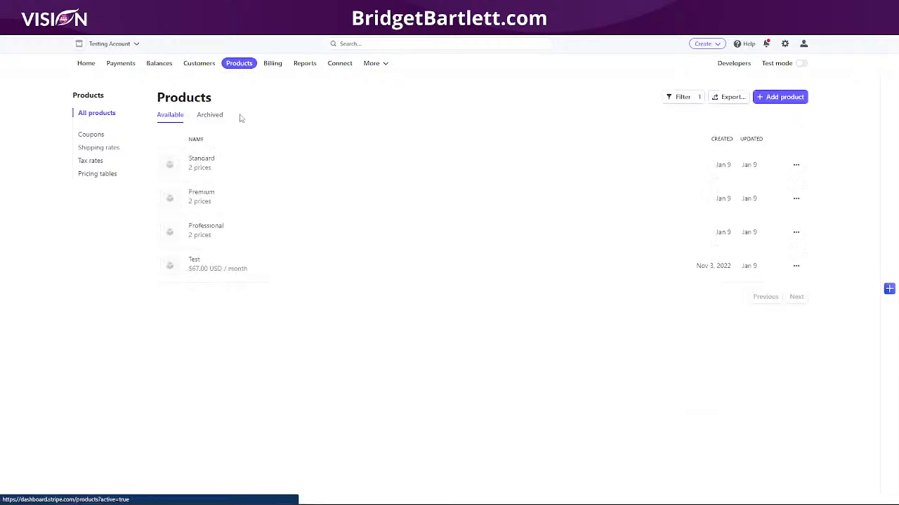
pyautogui.click(204, 201)
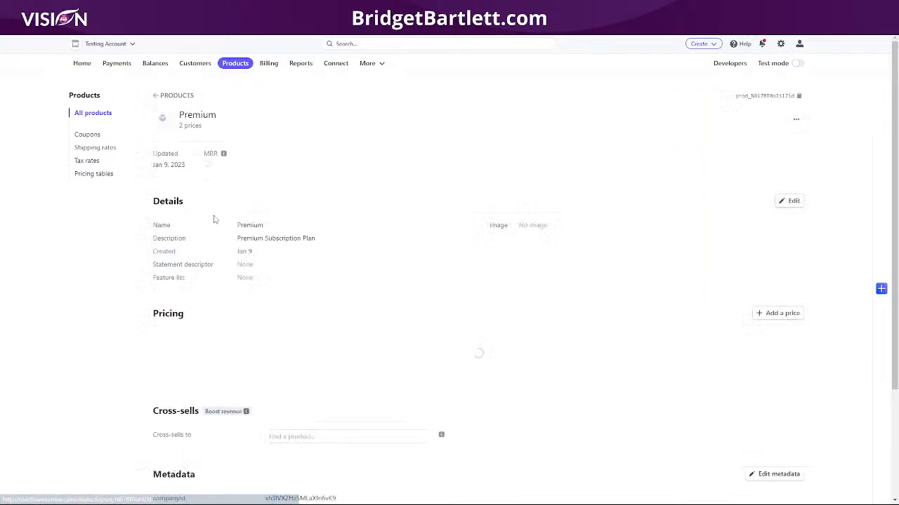
pyautogui.click(156, 96)
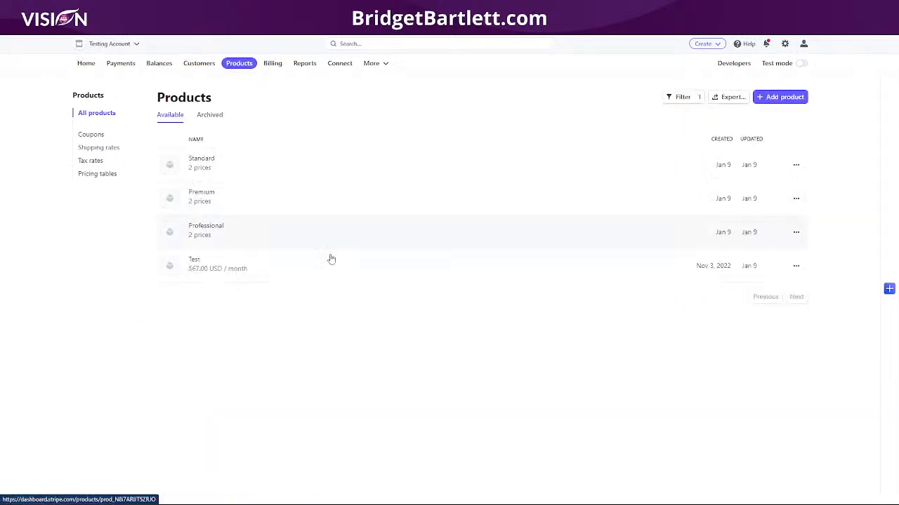
pyautogui.click(201, 233)
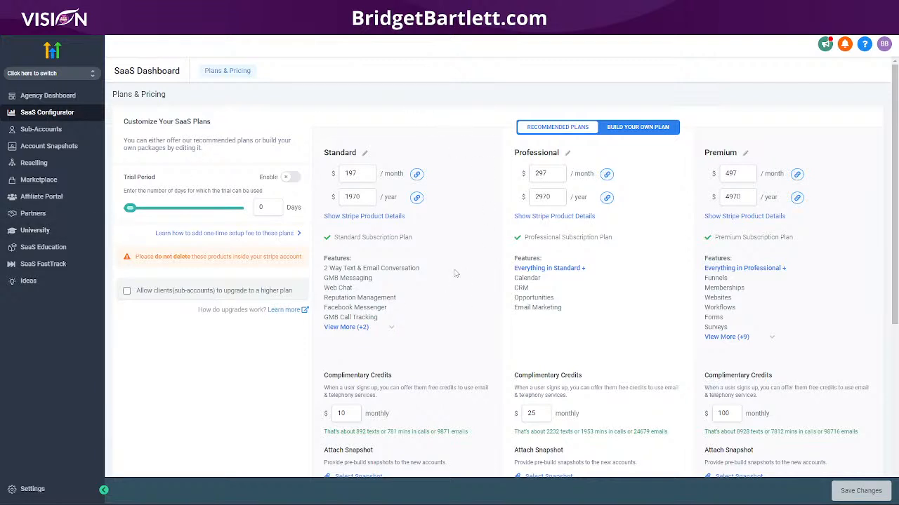
pyautogui.click(369, 218)
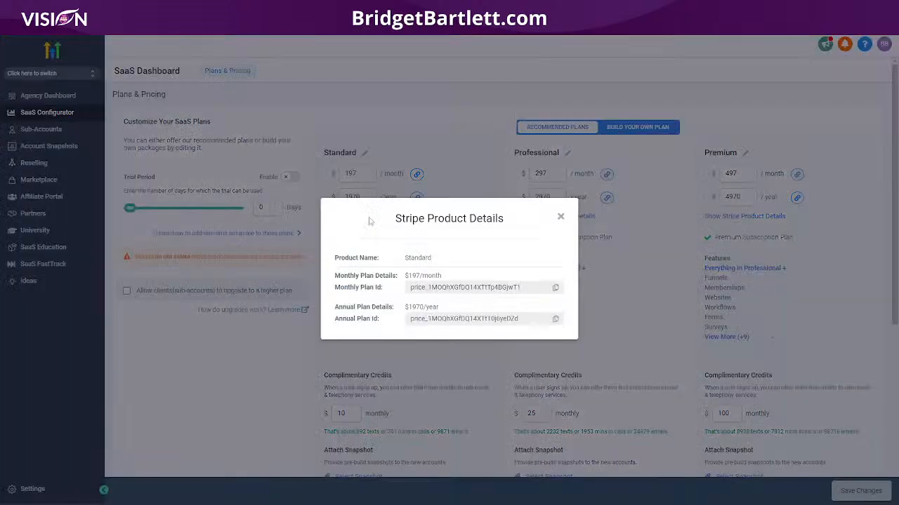
pyautogui.doubleClick(411, 287)
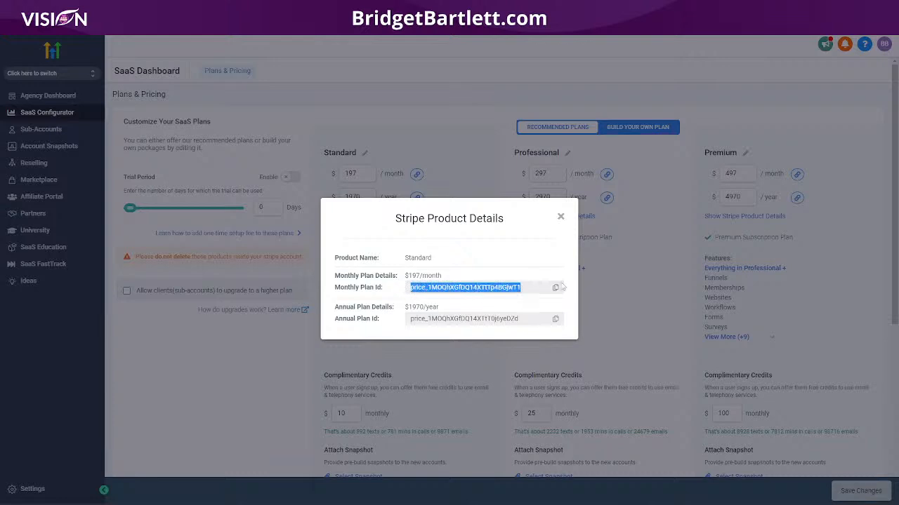
pyautogui.moveTo(411, 319); pyautogui.dragTo(523, 319)
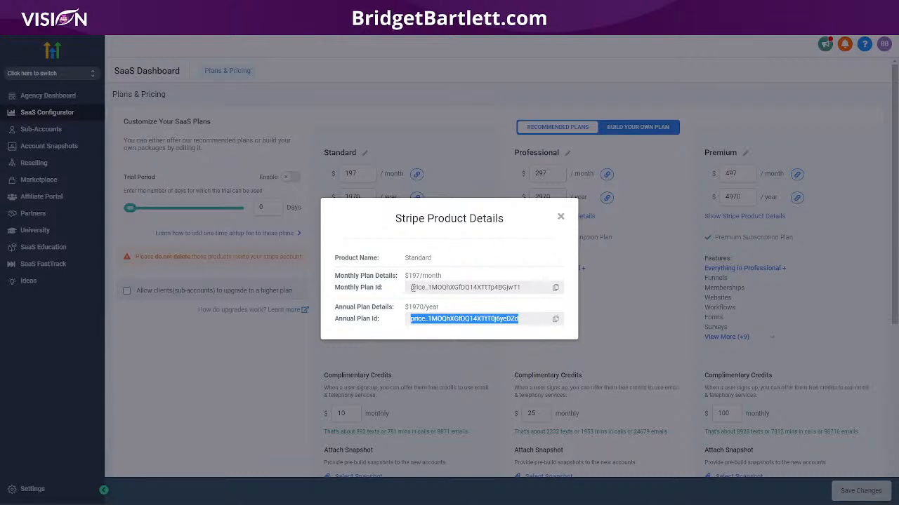
pyautogui.moveTo(411, 292); pyautogui.dragTo(534, 289)
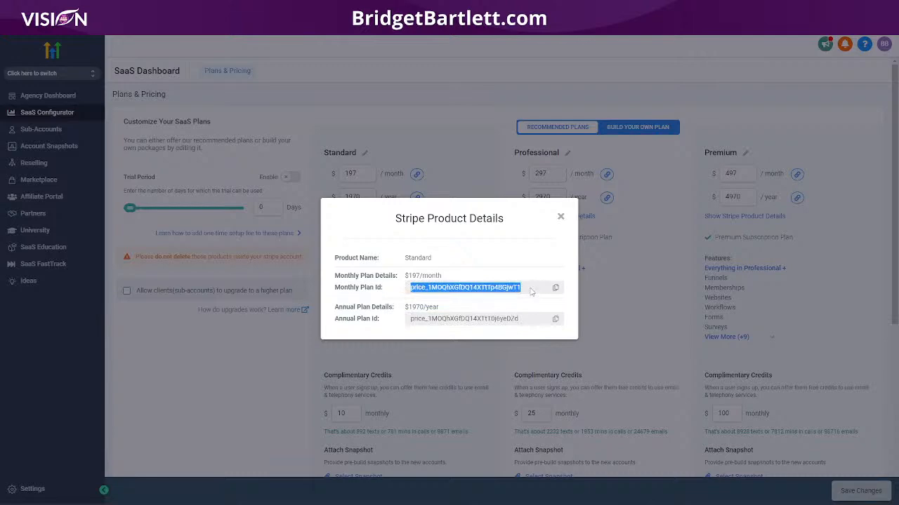
pyautogui.click(560, 216)
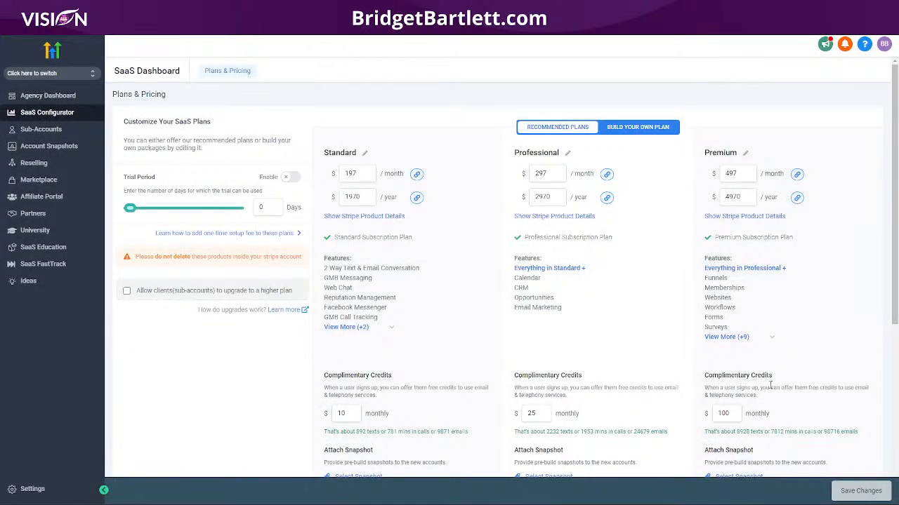
# - Expand the Standard plan's features to reveal Missed Call Text Back and Text To Pay
pyautogui.scroll(-5, 438, 210)
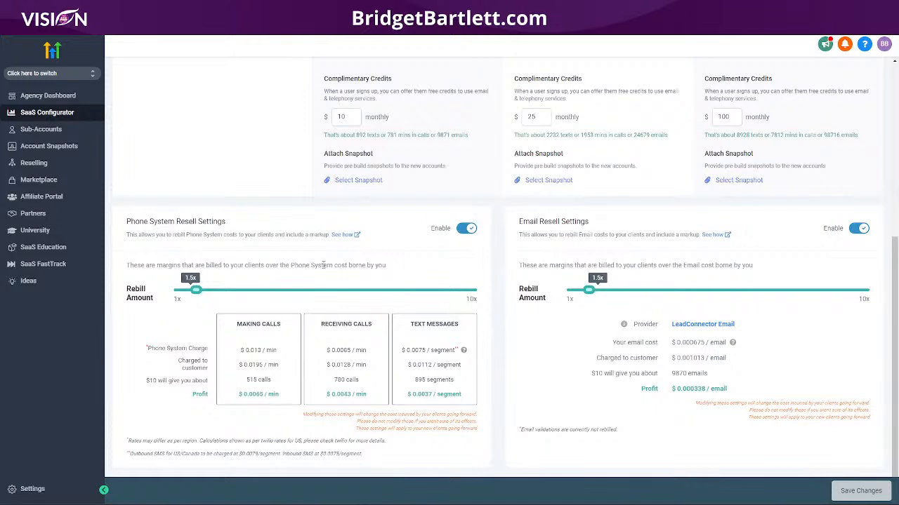
pyautogui.scroll(4, 358, 252)
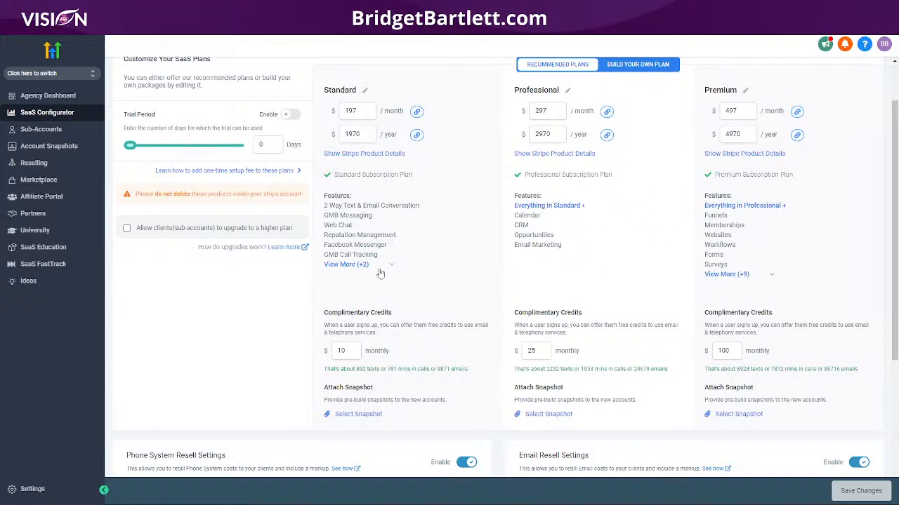
pyautogui.click(354, 267)
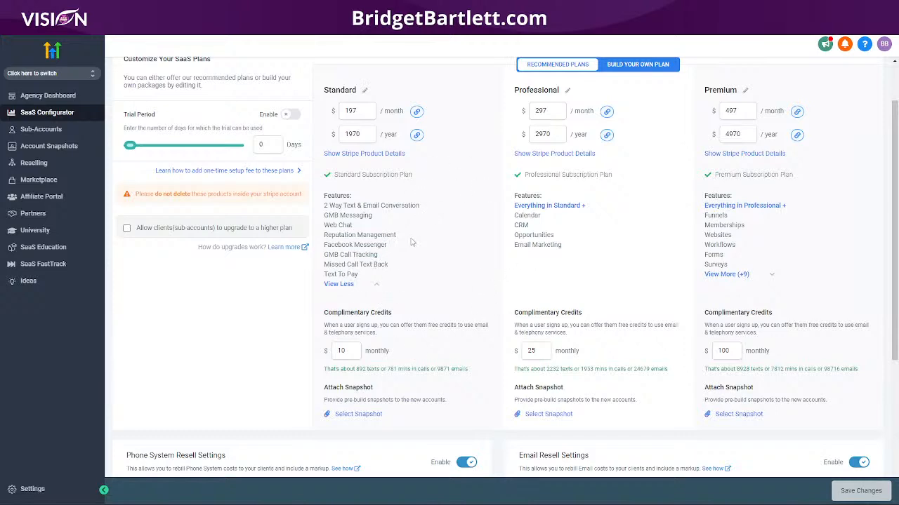
pyautogui.scroll(-2, 414, 242)
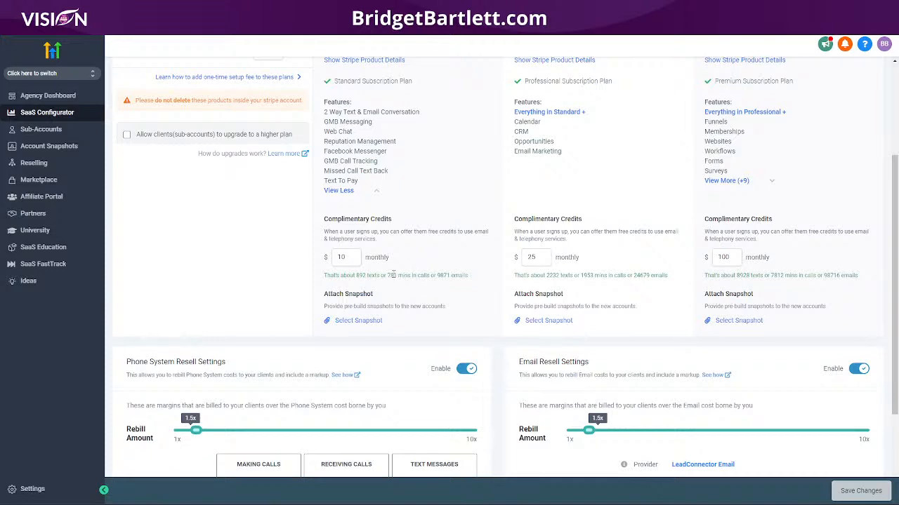
pyautogui.scroll(-2, 409, 349)
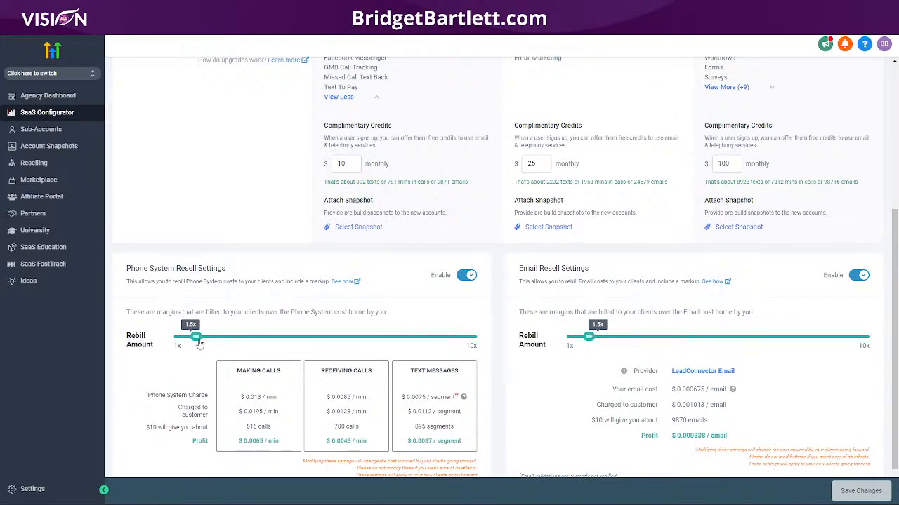
# - Raise both the phone system and email rebill amounts from 1.5x to 3x
pyautogui.moveTo(199, 340); pyautogui.dragTo(244, 344)
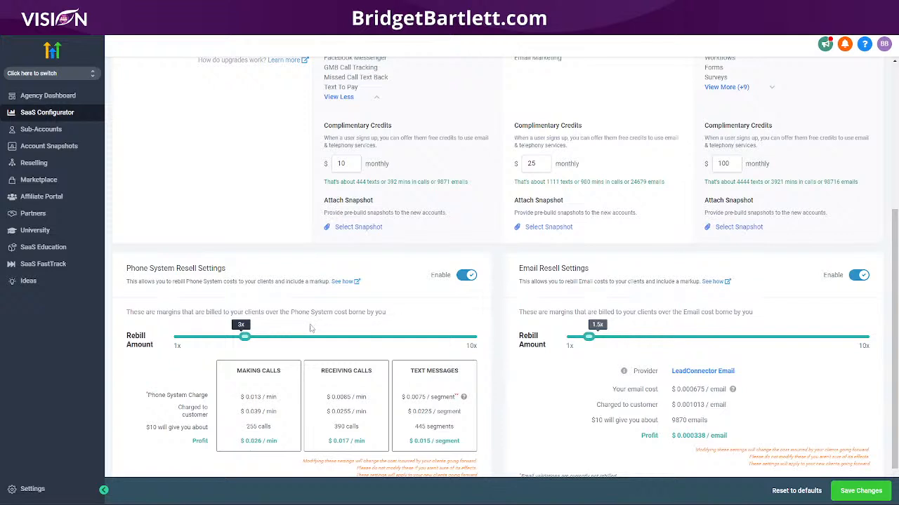
pyautogui.scroll(-1, 344, 341)
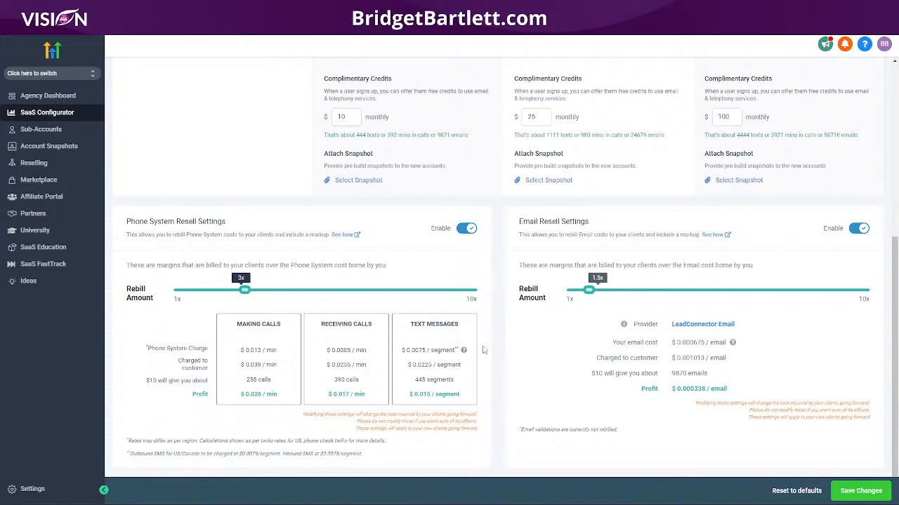
pyautogui.moveTo(593, 295); pyautogui.dragTo(637, 291)
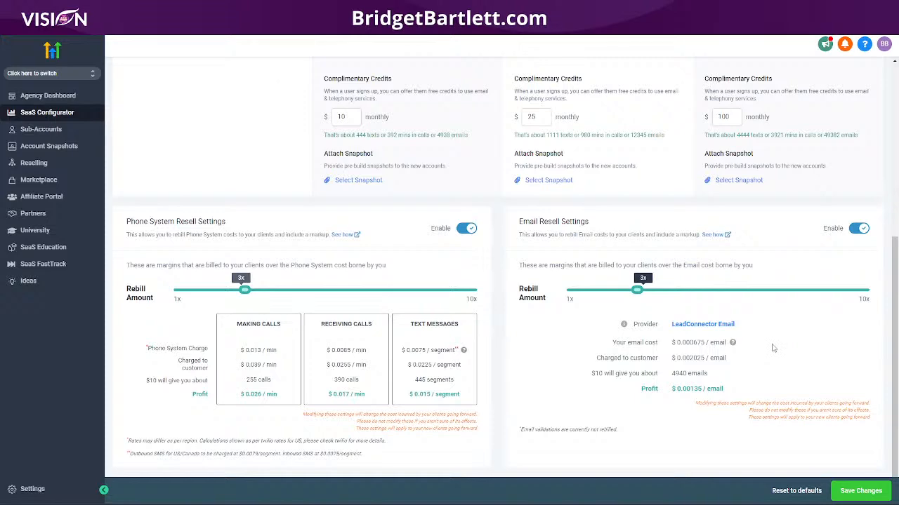
pyautogui.scroll(2, 767, 353)
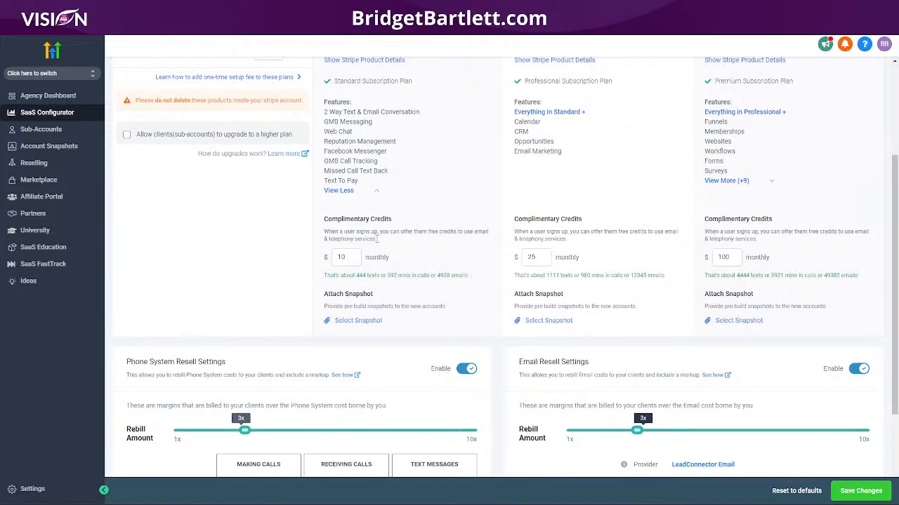
pyautogui.scroll(3, 354, 251)
pyautogui.scroll(-2, 368, 274)
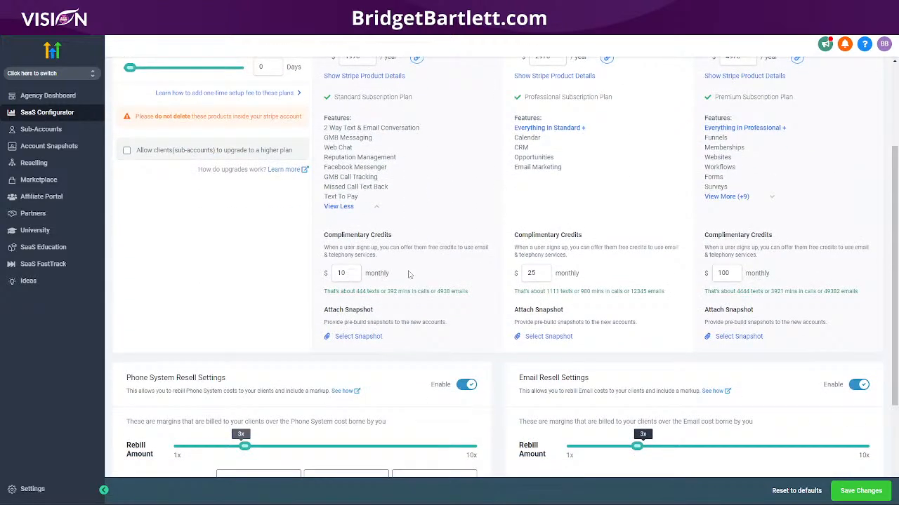
pyautogui.scroll(-2, 417, 278)
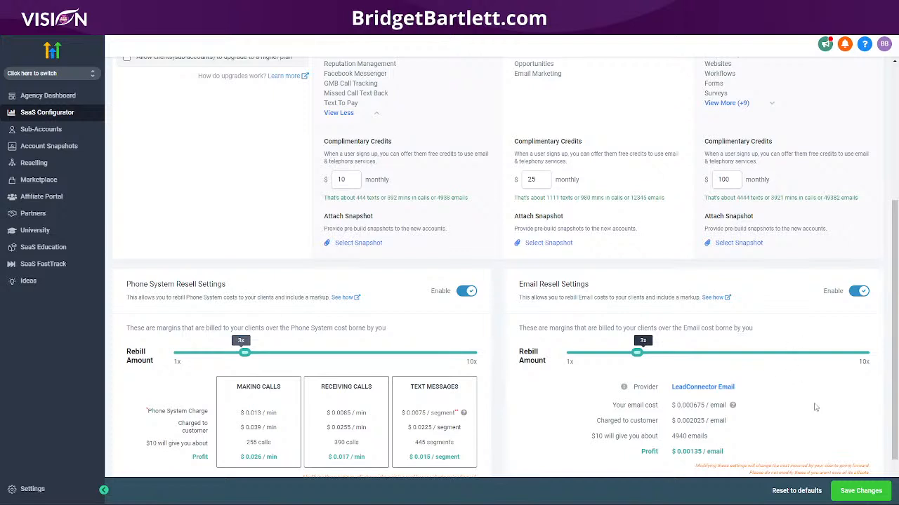
pyautogui.scroll(-2, 730, 342)
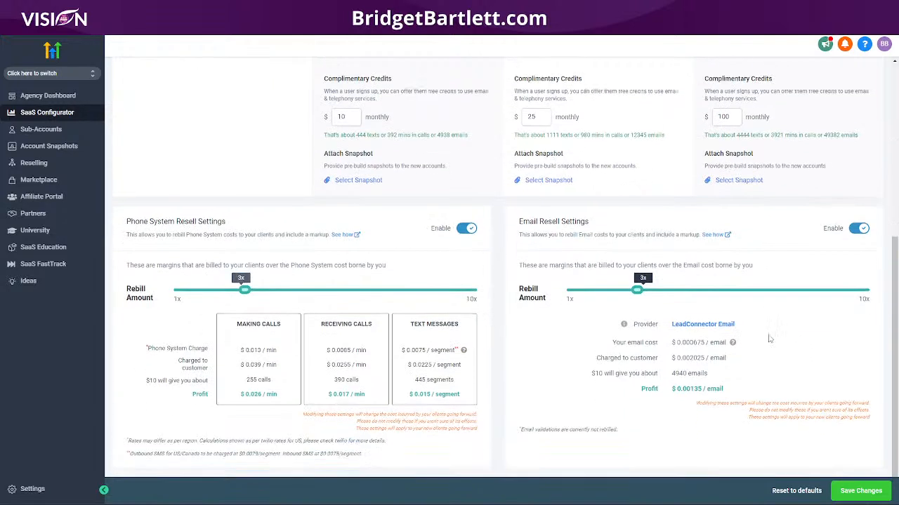
pyautogui.click(343, 184)
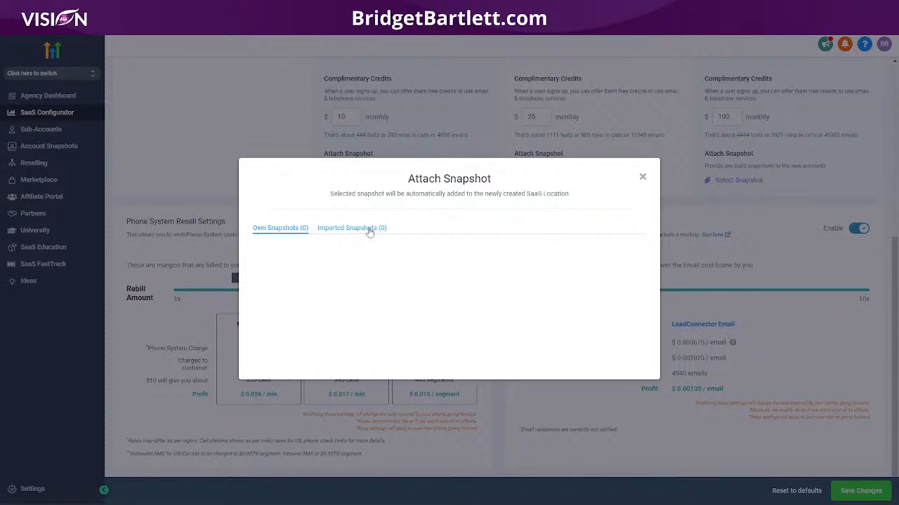
pyautogui.click(345, 230)
pyautogui.click(642, 178)
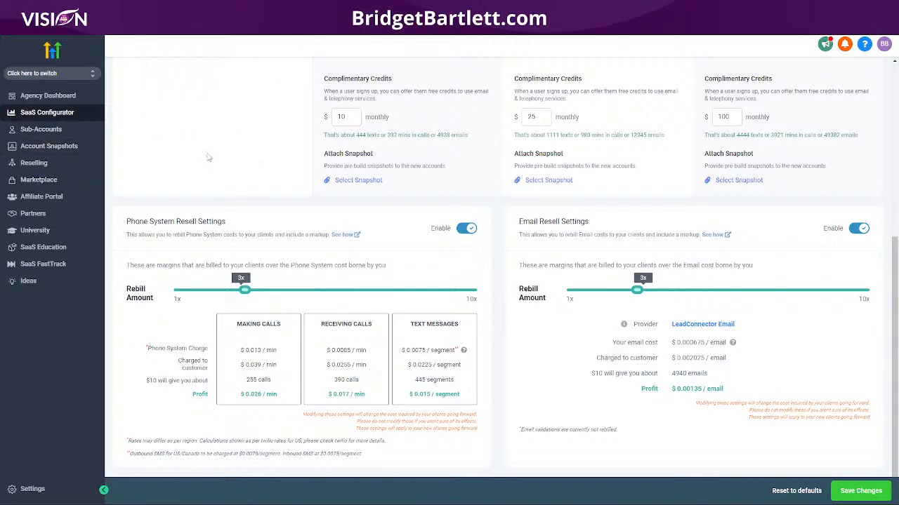
# - Save the plan and rebill settings and copy the Standard monthly direct sale link
pyautogui.click(855, 493)
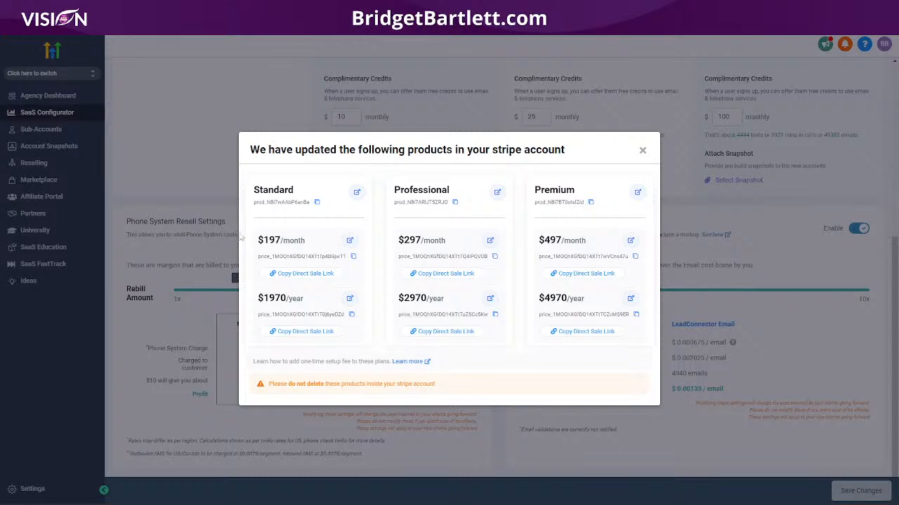
pyautogui.click(280, 277)
# - Load the sale link in a new tab to confirm a $197.00/month checkout, then close the summary
pyautogui.hotkey('ctrl', 't')
pyautogui.hotkey('ctrl', 'l')
pyautogui.hotkey('ctrl', 'v')
pyautogui.press('Return')
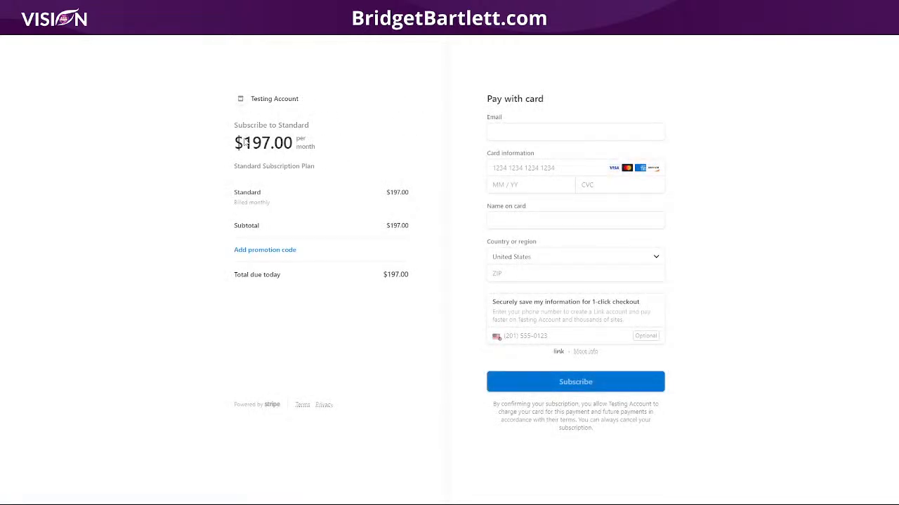
pyautogui.moveTo(245, 142); pyautogui.dragTo(345, 147)
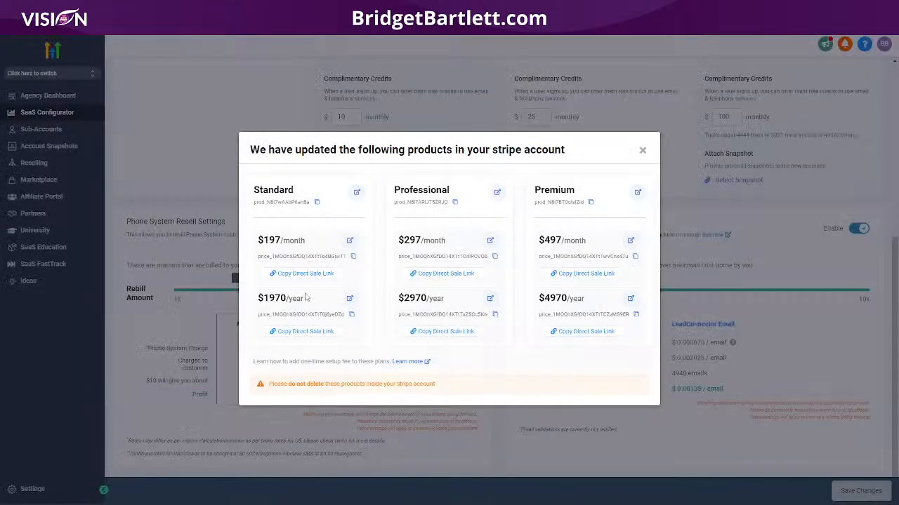
pyautogui.click(642, 150)
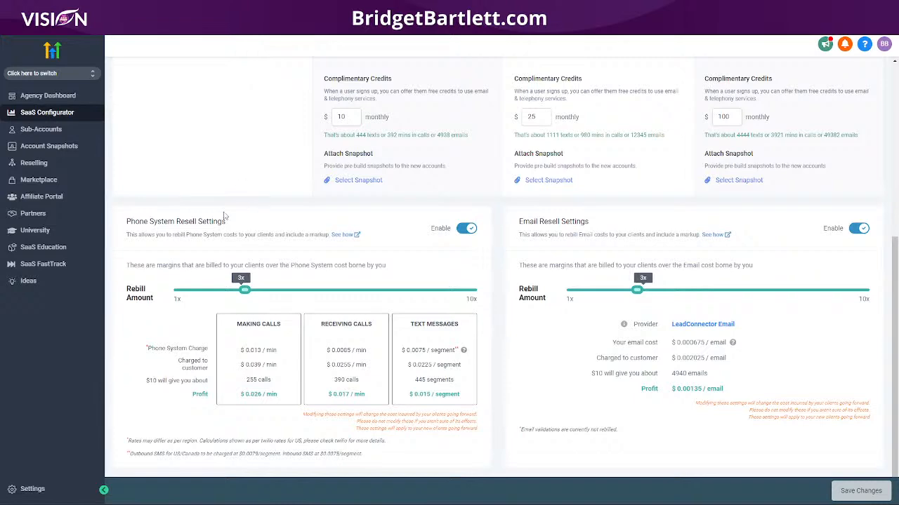
pyautogui.scroll(5, 211, 215)
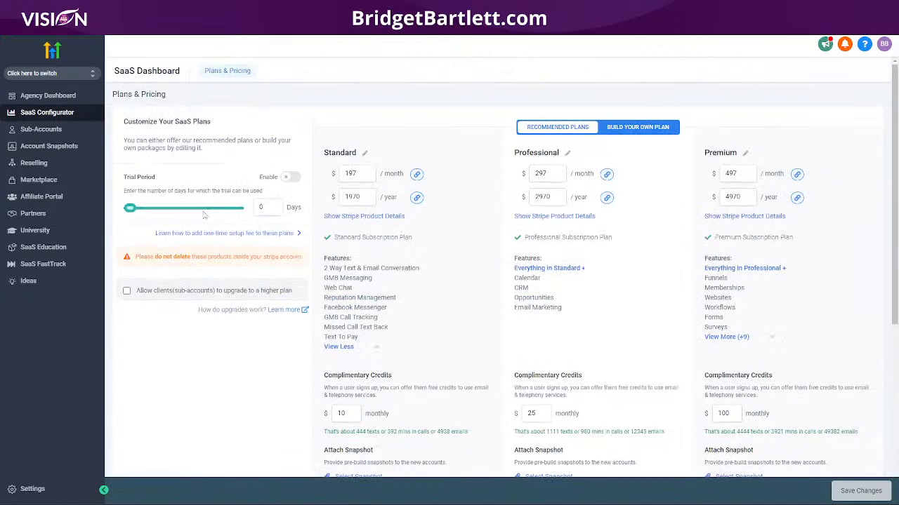
pyautogui.click(51, 131)
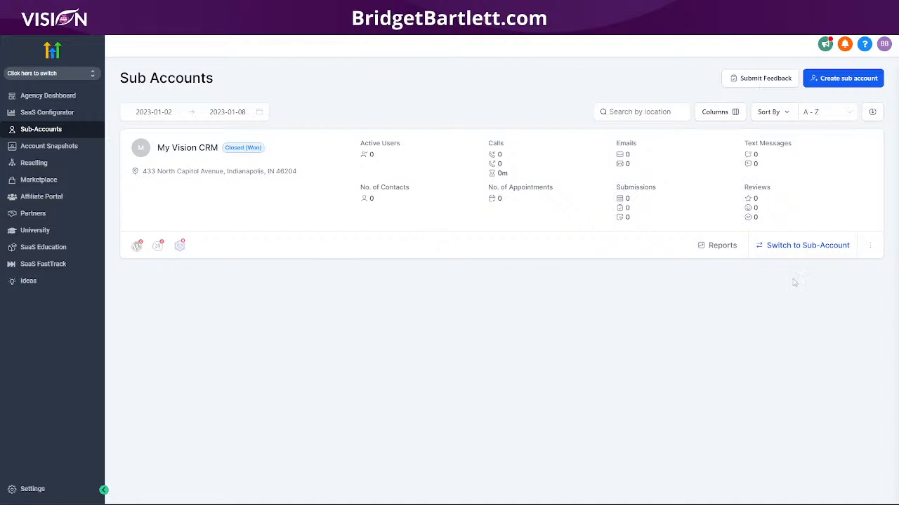
pyautogui.click(870, 250)
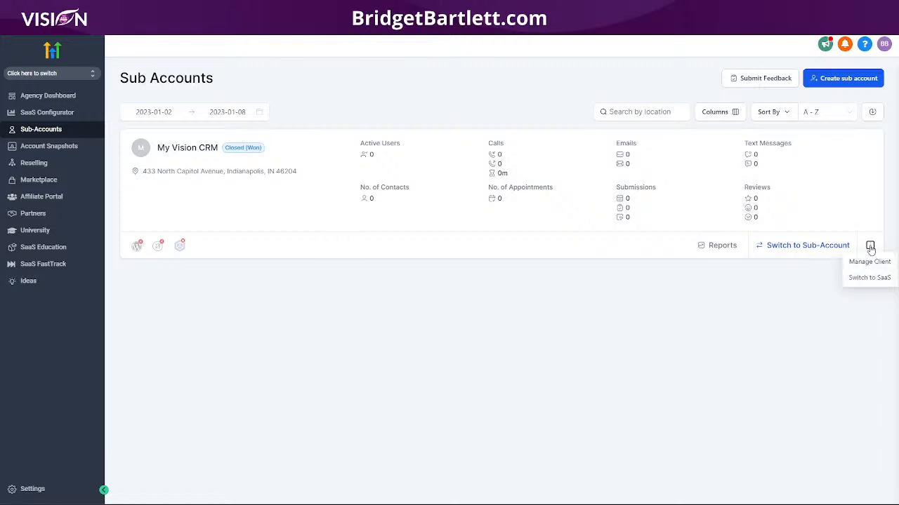
pyautogui.click(862, 279)
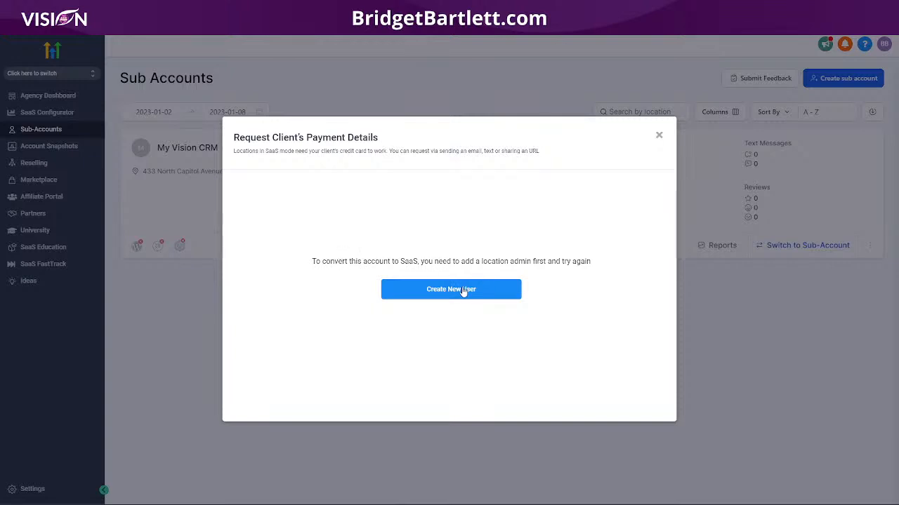
pyautogui.click(463, 290)
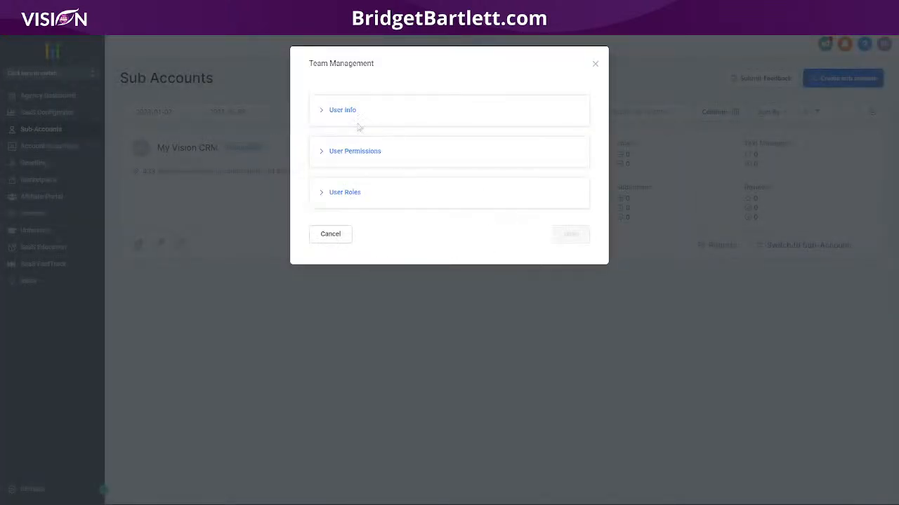
pyautogui.click(384, 116)
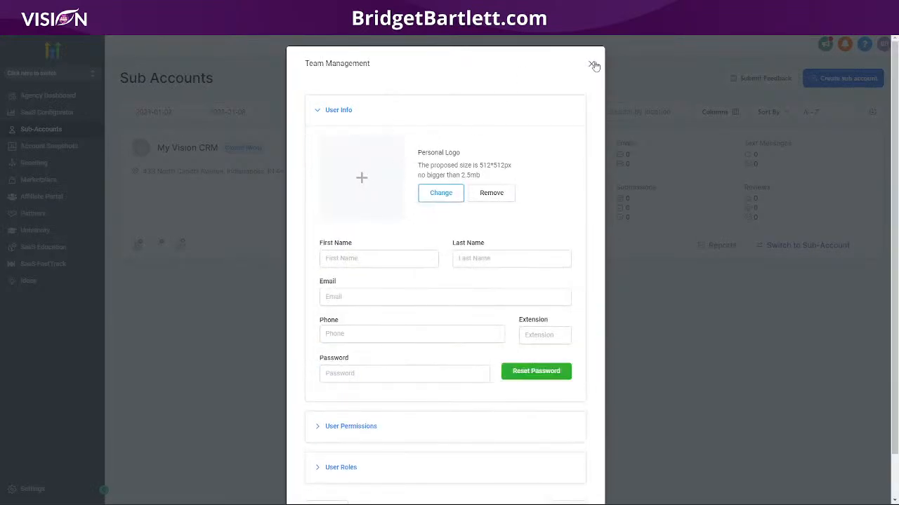
pyautogui.click(595, 64)
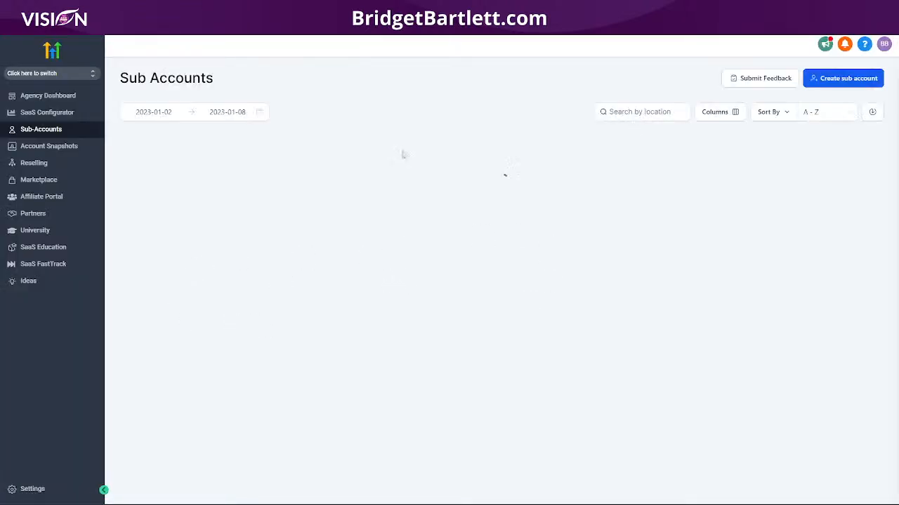
pyautogui.click(869, 246)
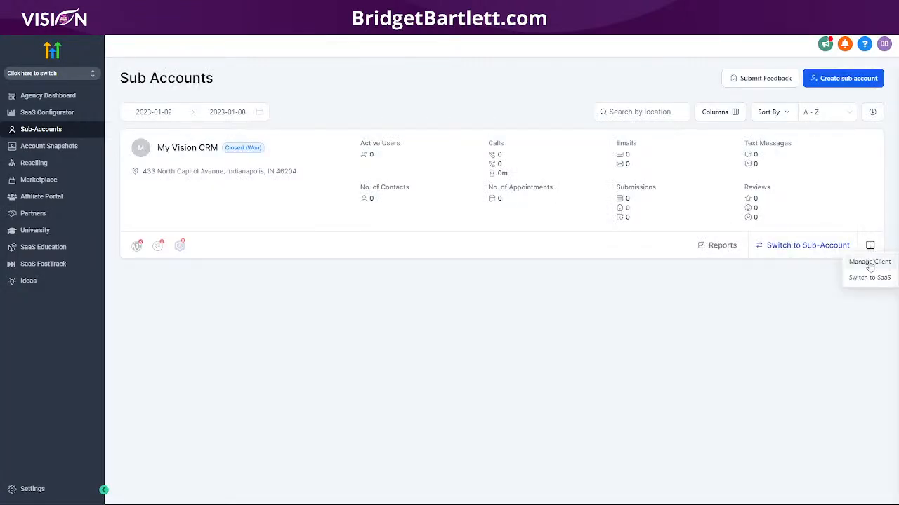
pyautogui.click(865, 280)
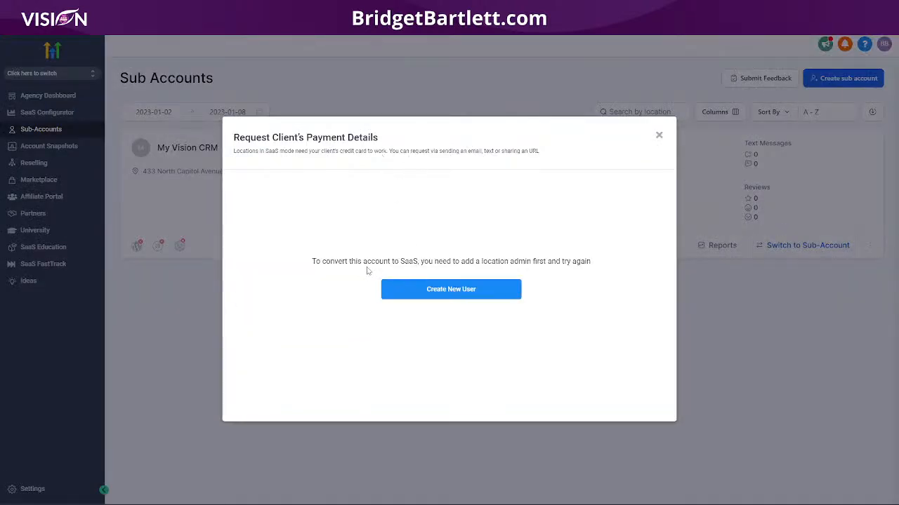
pyautogui.moveTo(313, 263); pyautogui.dragTo(596, 275)
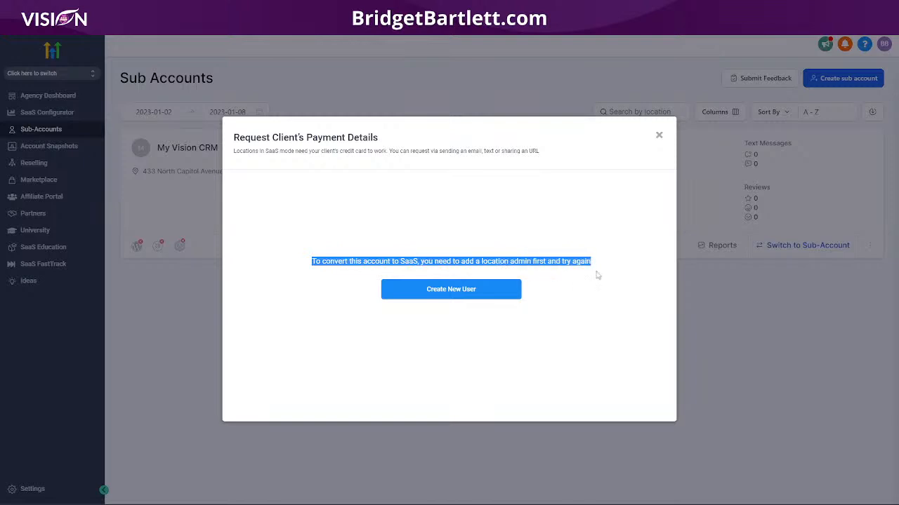
pyautogui.click(658, 136)
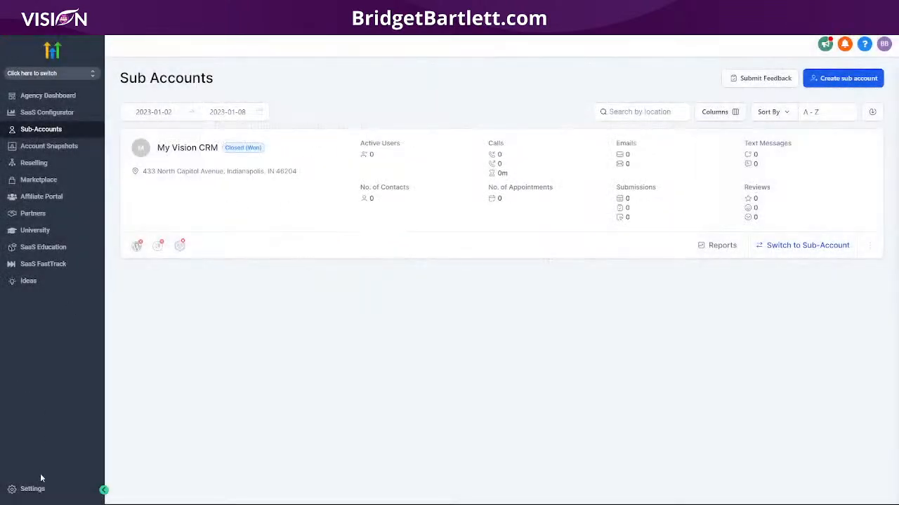
# - Browse the agency Profile, Company and Team settings pages
pyautogui.click(30, 490)
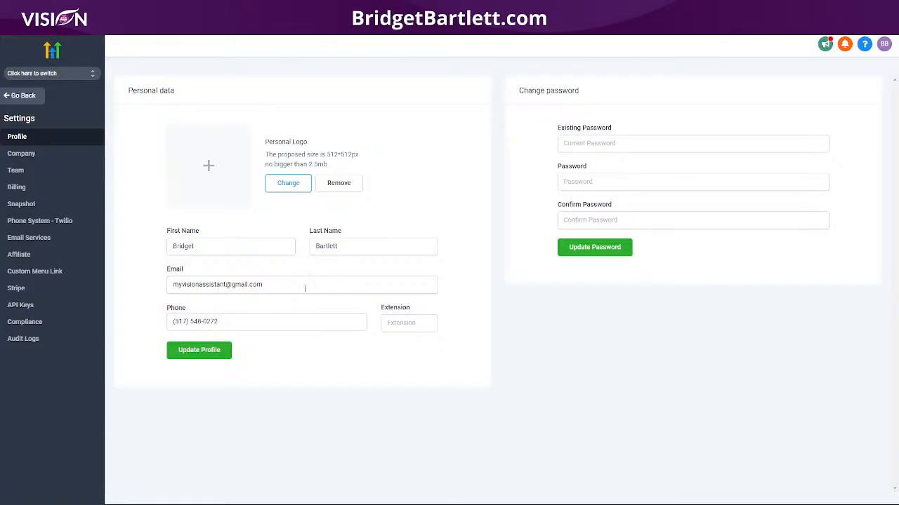
pyautogui.click(25, 171)
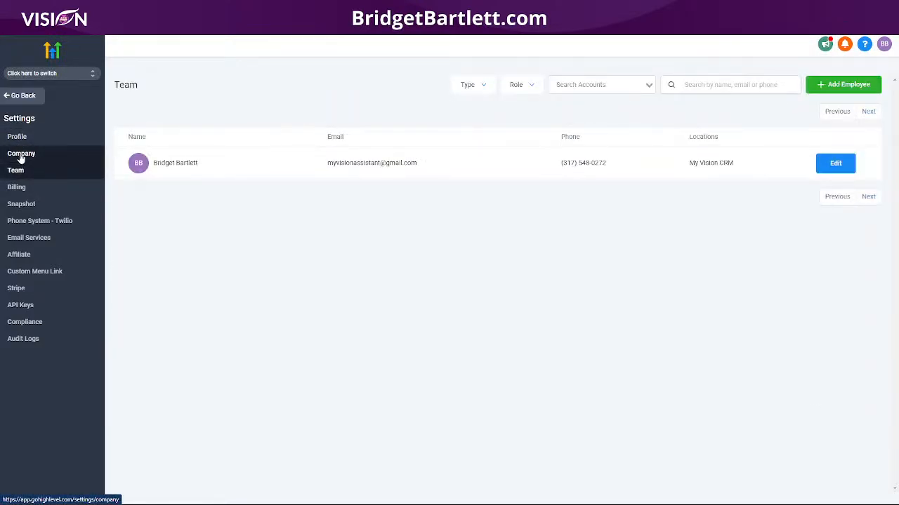
pyautogui.click(22, 154)
pyautogui.scroll(-5, 491, 300)
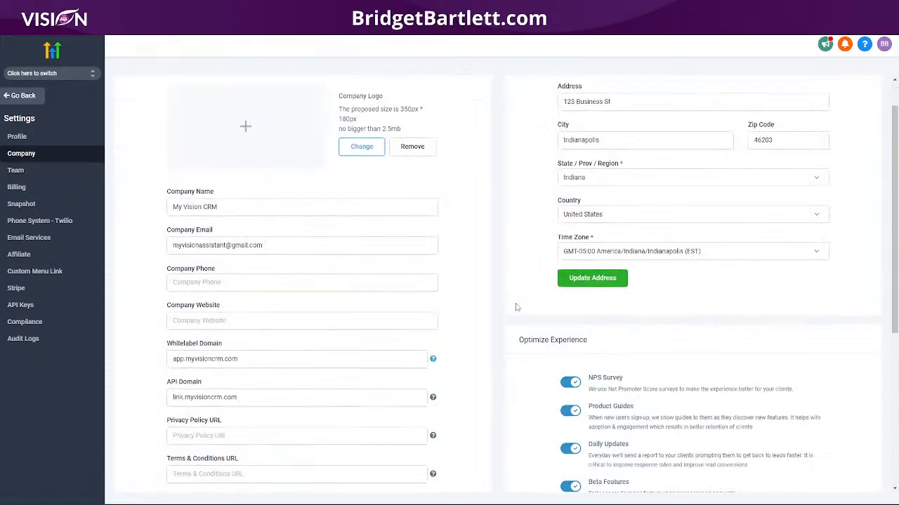
pyautogui.click(17, 136)
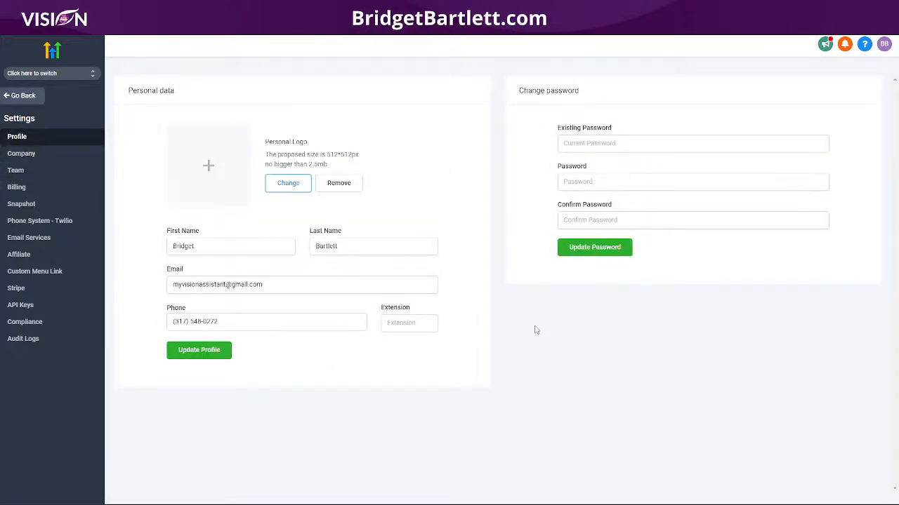
pyautogui.click(27, 153)
pyautogui.scroll(-5, 492, 300)
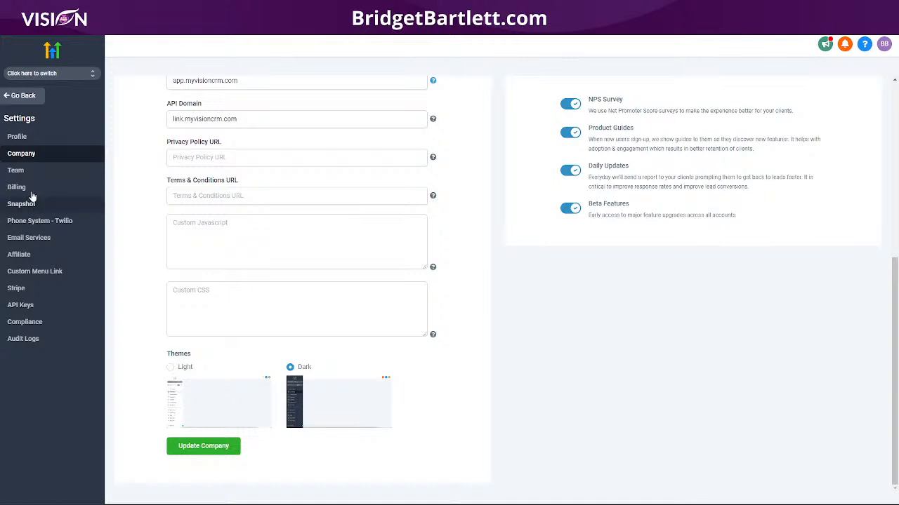
pyautogui.click(29, 173)
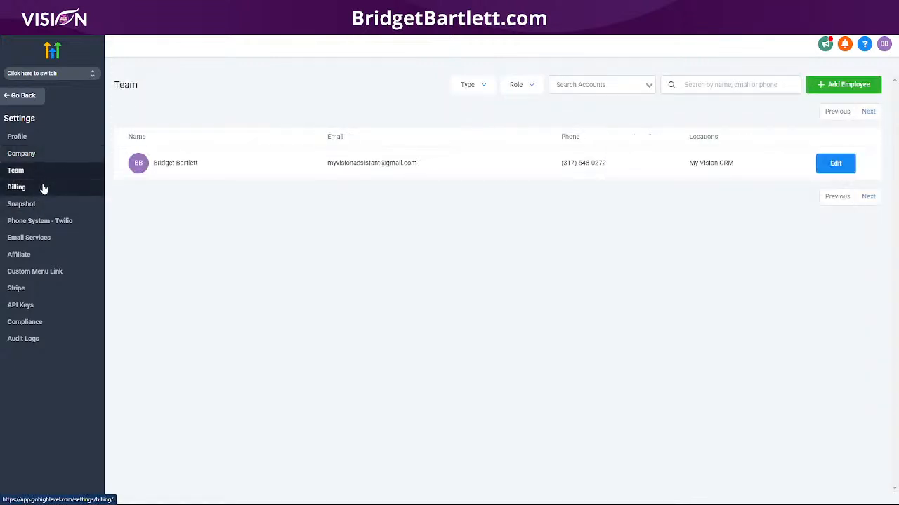
# - Filter the team list to Agency user type and Admin role
pyautogui.click(517, 85)
pyautogui.click(516, 106)
pyautogui.click(479, 87)
pyautogui.click(476, 106)
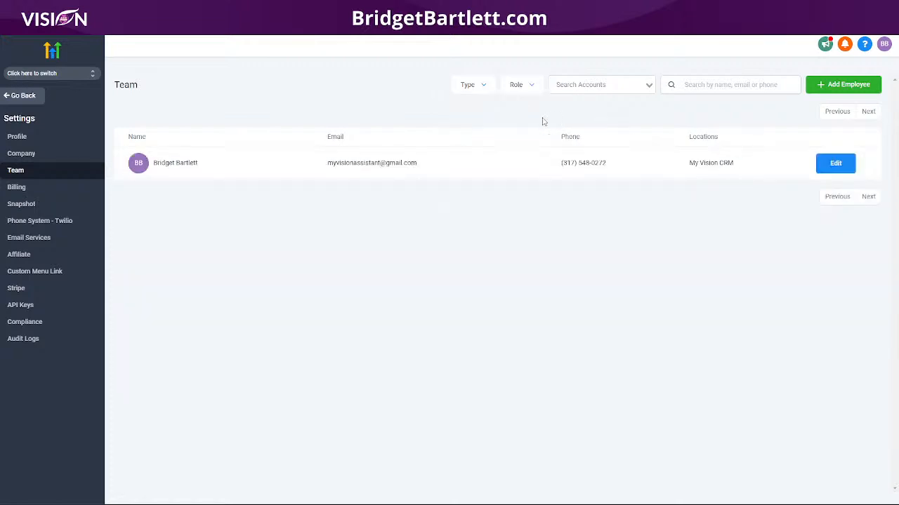
pyautogui.click(469, 91)
pyautogui.click(476, 133)
pyautogui.click(511, 87)
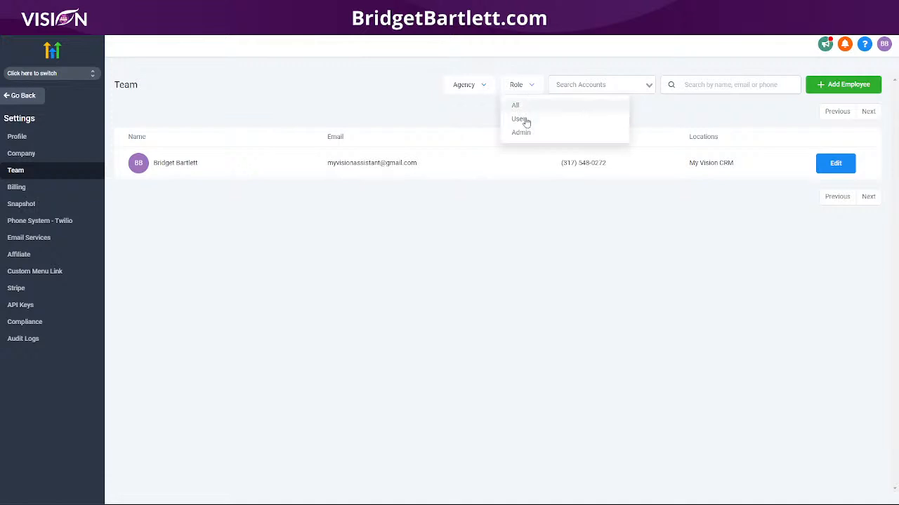
pyautogui.click(521, 132)
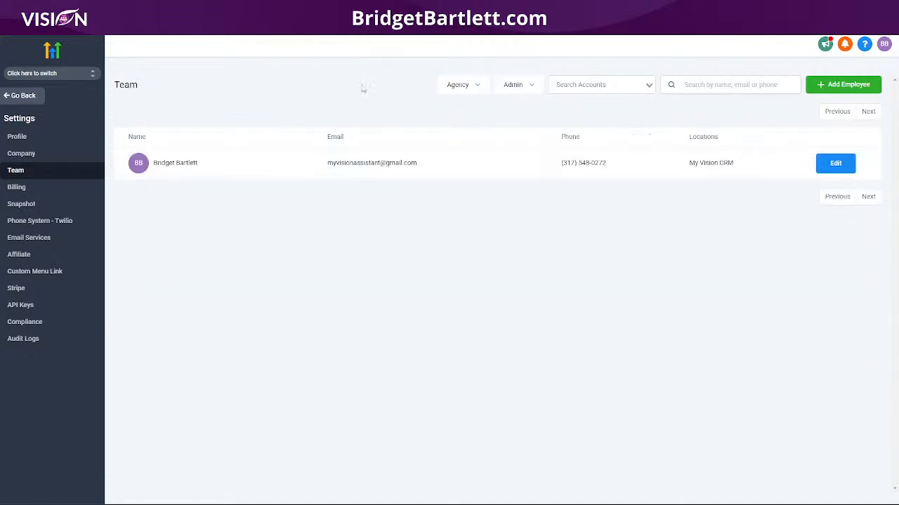
# - Filter the team list to User role, then reset both filters to show all
pyautogui.click(517, 87)
pyautogui.click(527, 117)
pyautogui.click(527, 85)
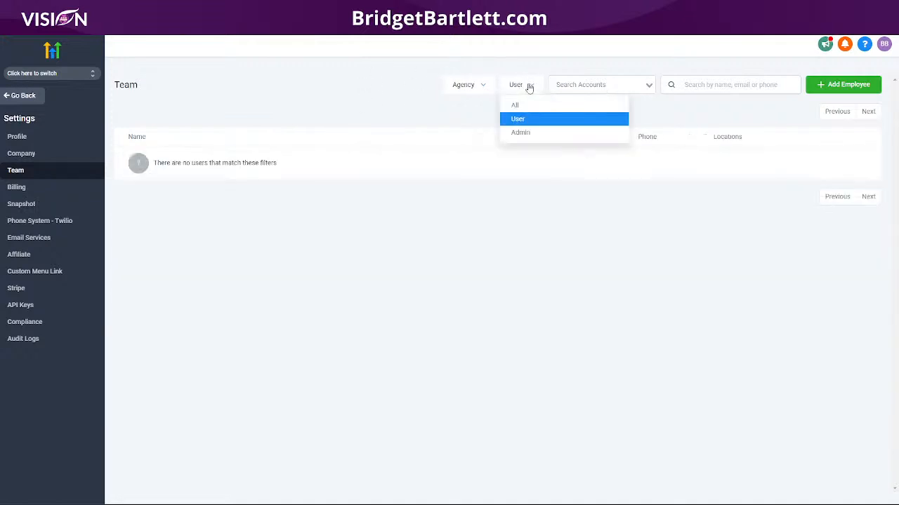
pyautogui.click(527, 105)
pyautogui.click(471, 87)
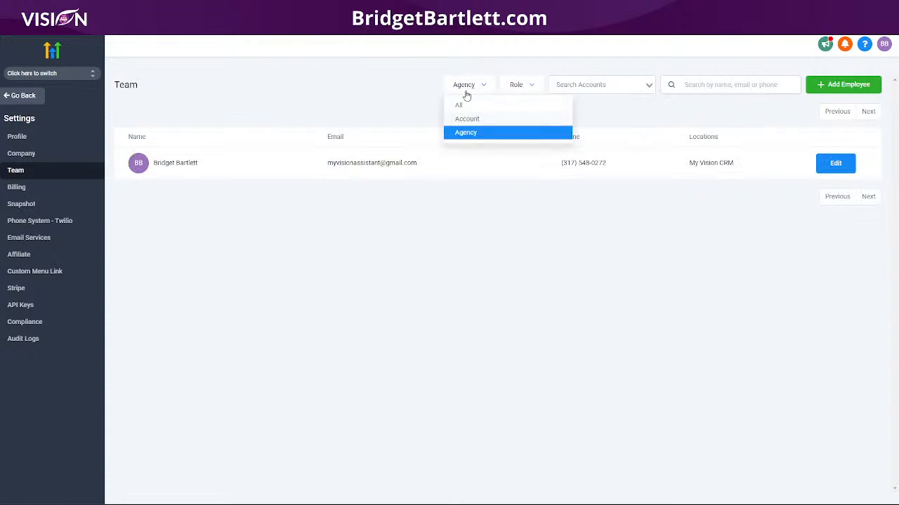
pyautogui.click(477, 105)
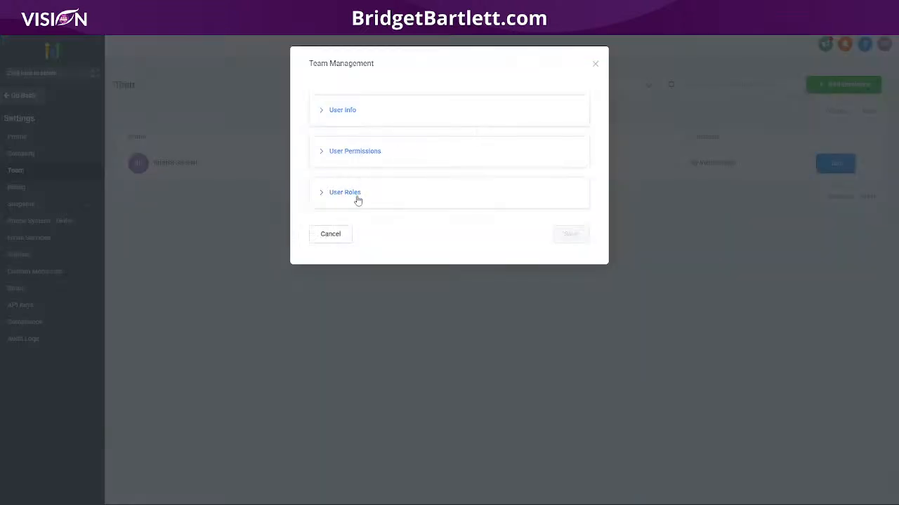
# - Inspect a team member's roles in the editor, then go back to the Agency Dashboard
pyautogui.click(397, 198)
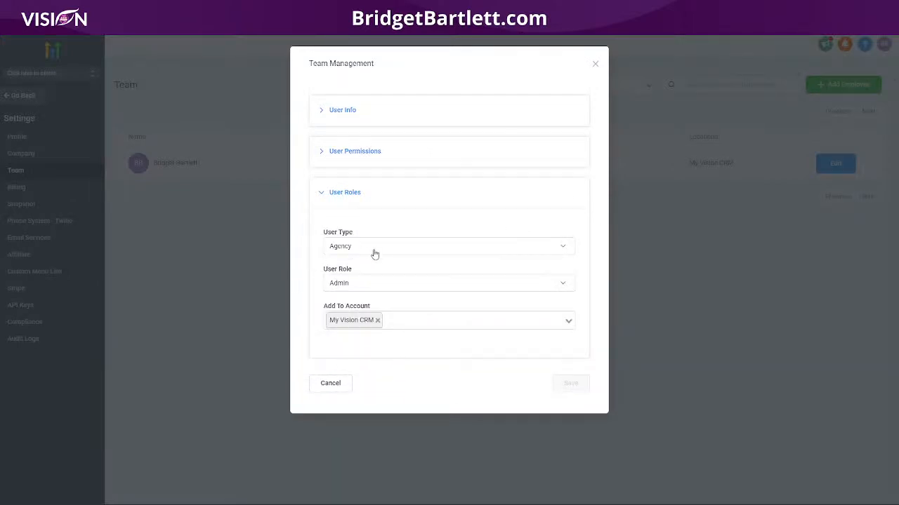
pyautogui.click(595, 64)
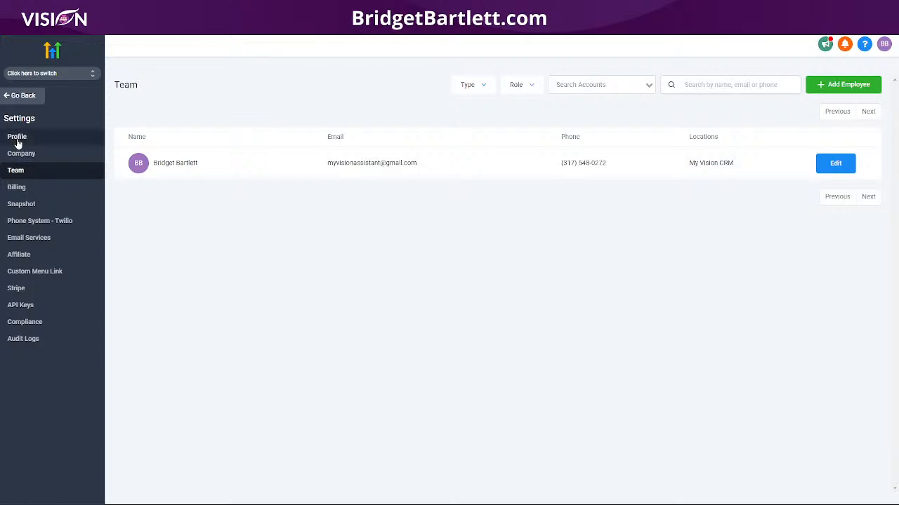
pyautogui.click(12, 95)
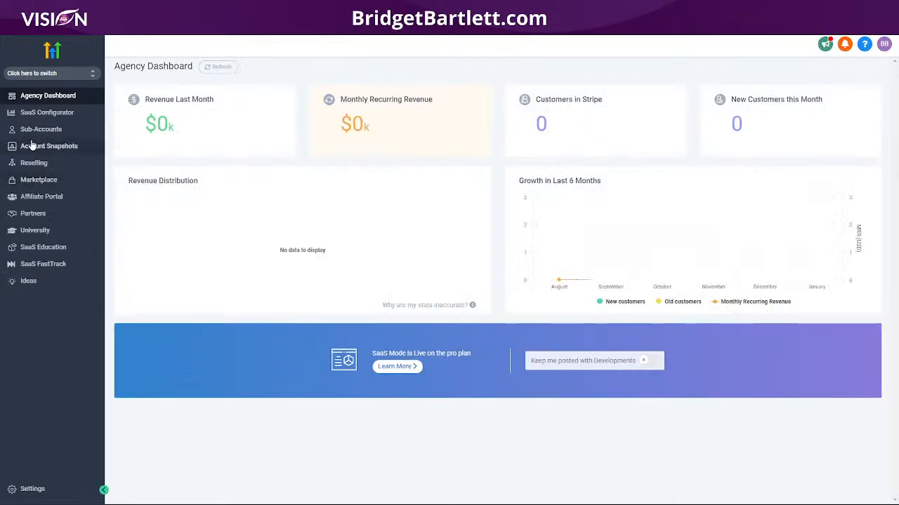
# - Start converting My Vision CRM to SaaS from its options, then dismiss the team dialog
pyautogui.click(36, 130)
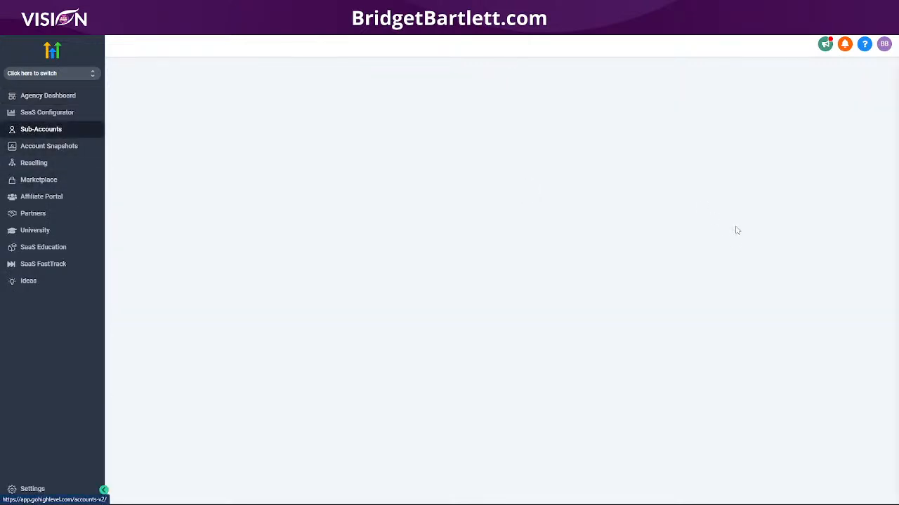
pyautogui.click(869, 245)
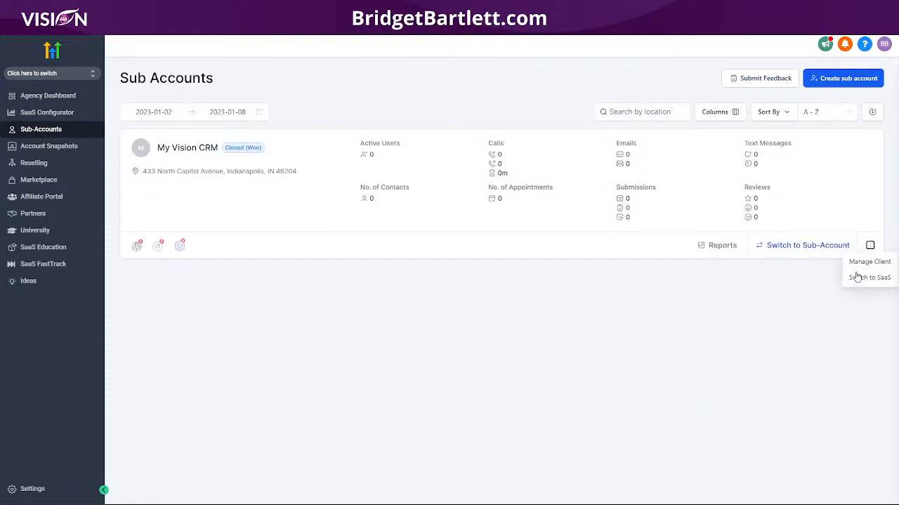
pyautogui.click(869, 278)
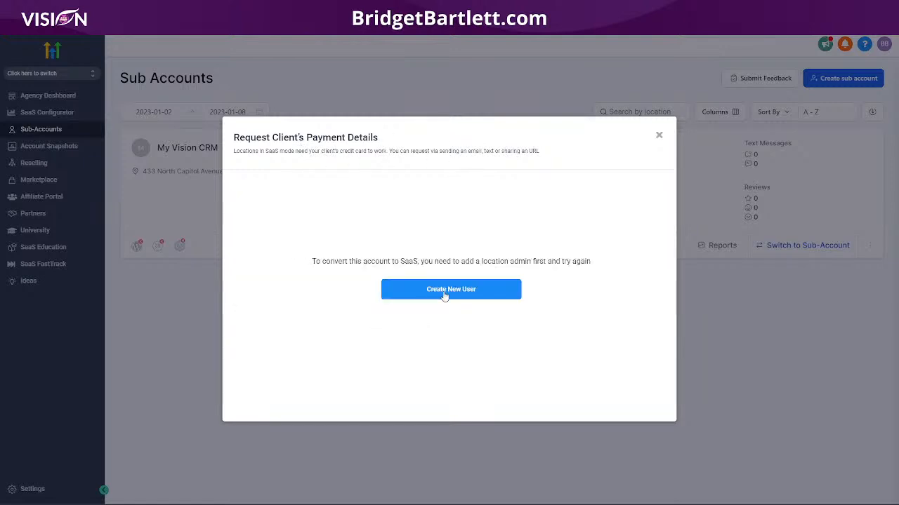
pyautogui.click(445, 296)
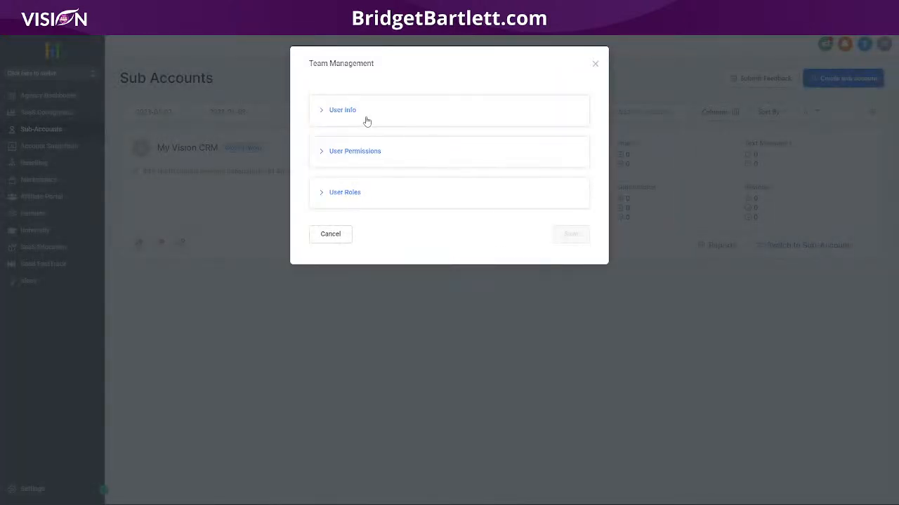
pyautogui.click(595, 64)
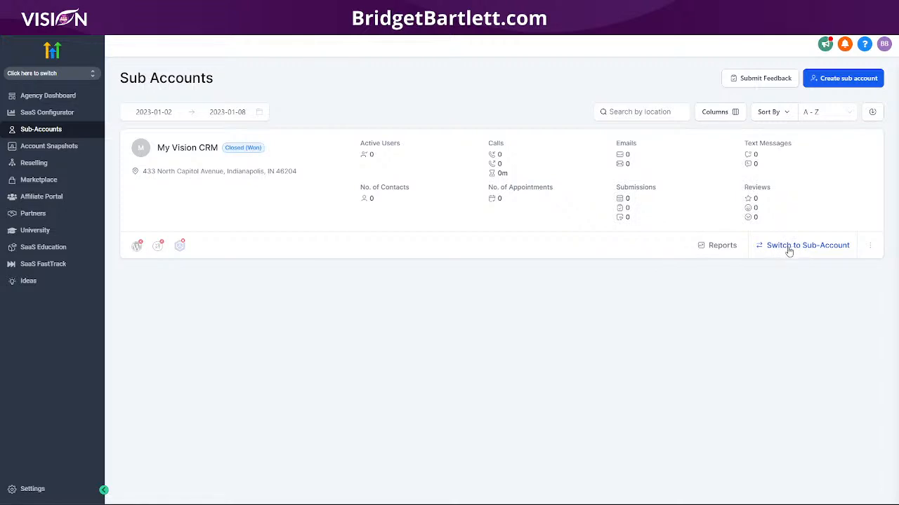
# - Open the sub-account switcher and choose My Vision CRM
pyautogui.click(61, 76)
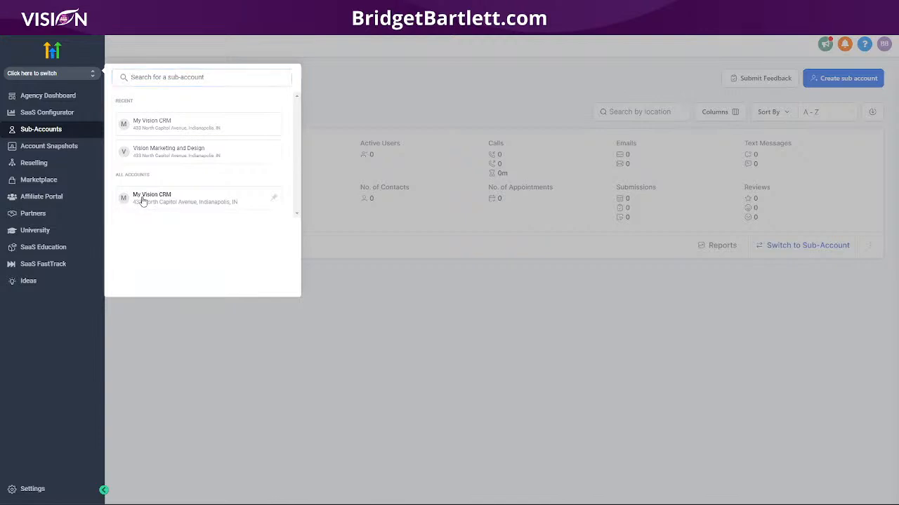
pyautogui.click(304, 279)
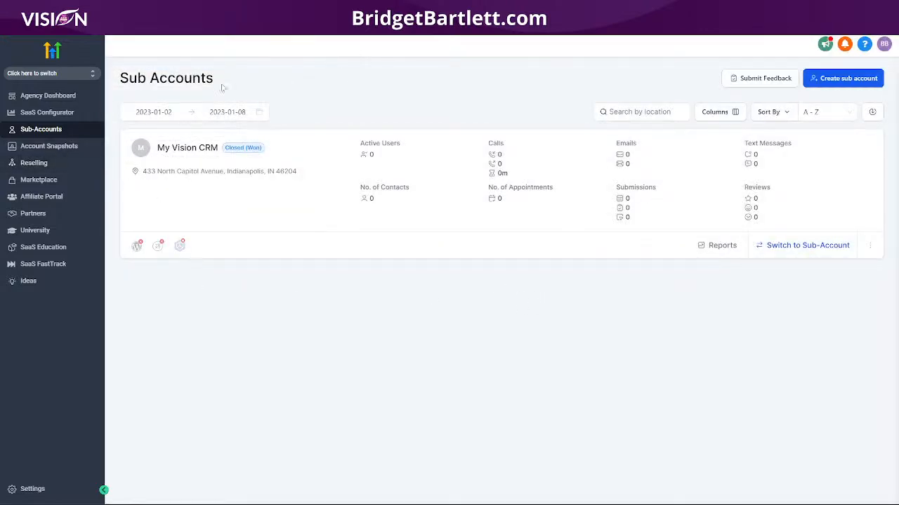
pyautogui.click(31, 75)
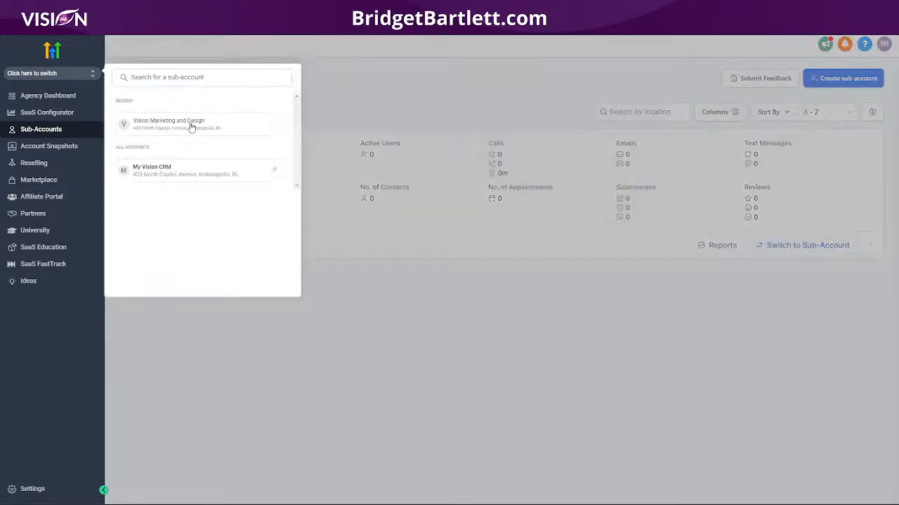
pyautogui.click(167, 176)
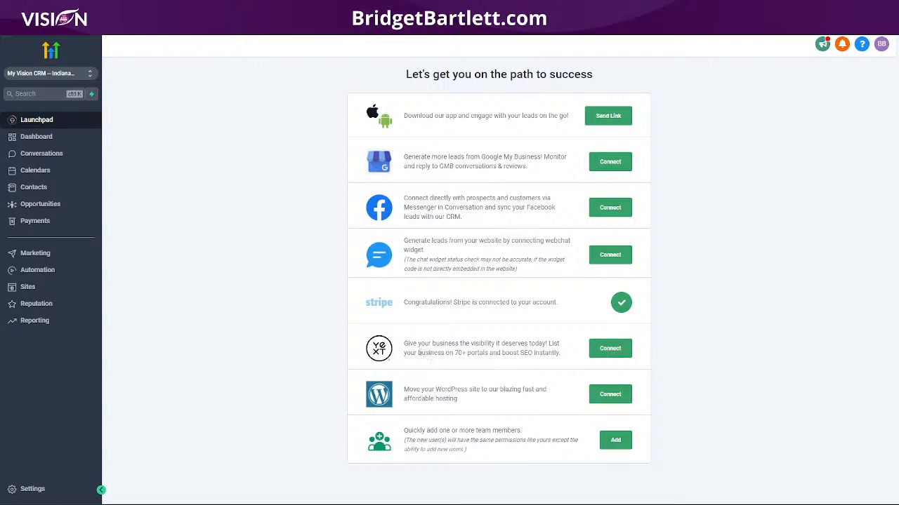
# - Switch from the My Vision CRM launchpad back to the agency view
pyautogui.click(63, 74)
pyautogui.click(161, 105)
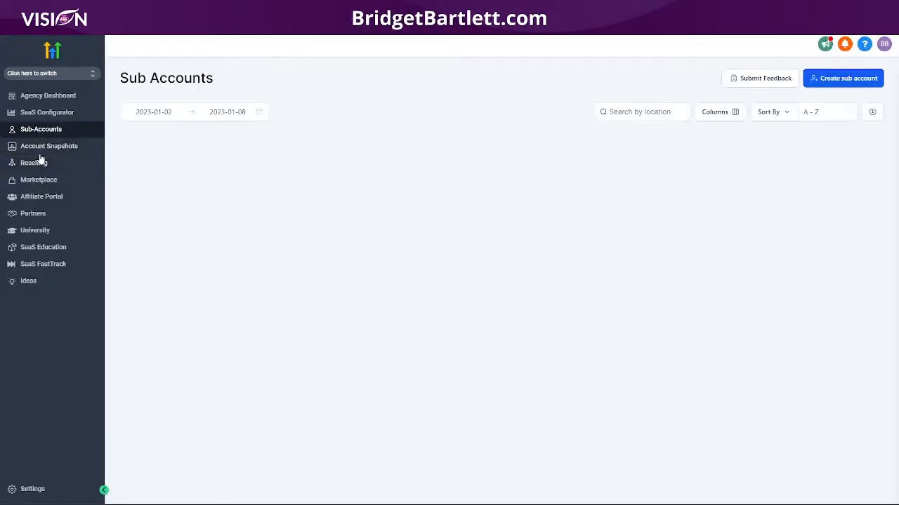
# - Visit the Reselling page, then switch into the My Vision CRM sub-account
pyautogui.click(41, 163)
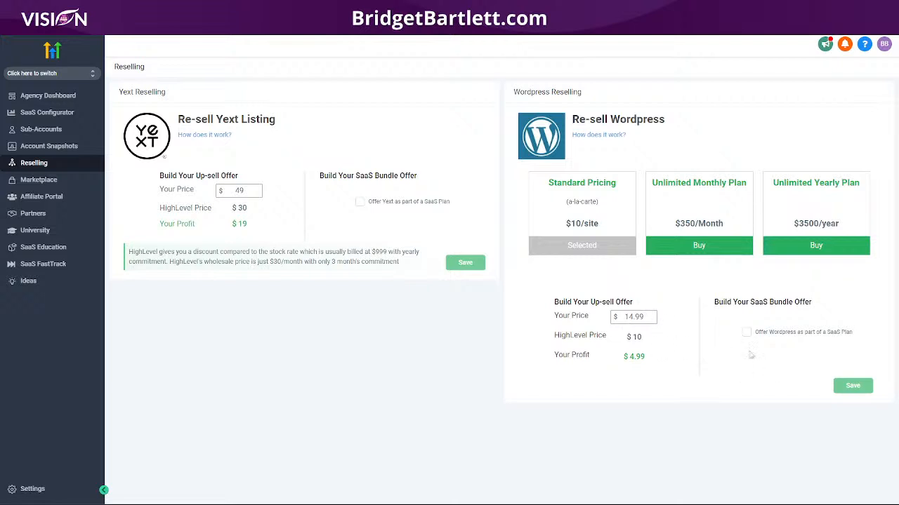
pyautogui.click(20, 75)
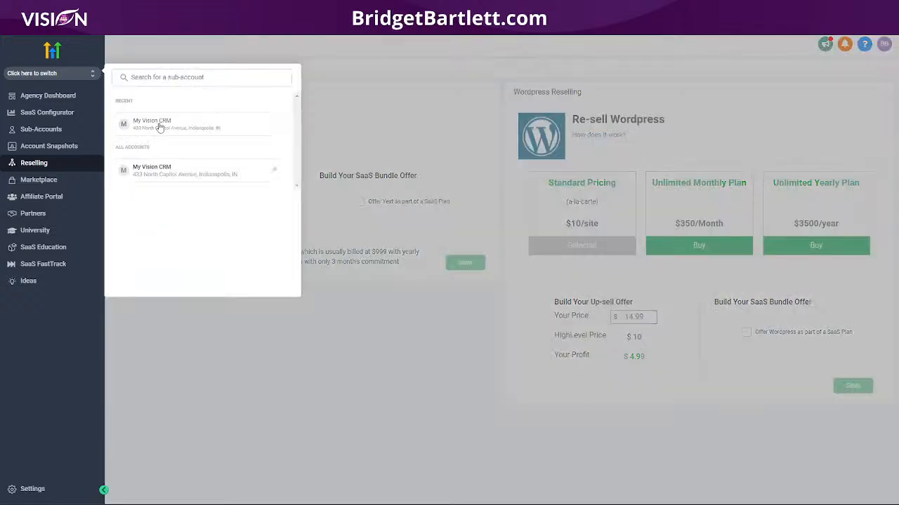
pyautogui.click(161, 126)
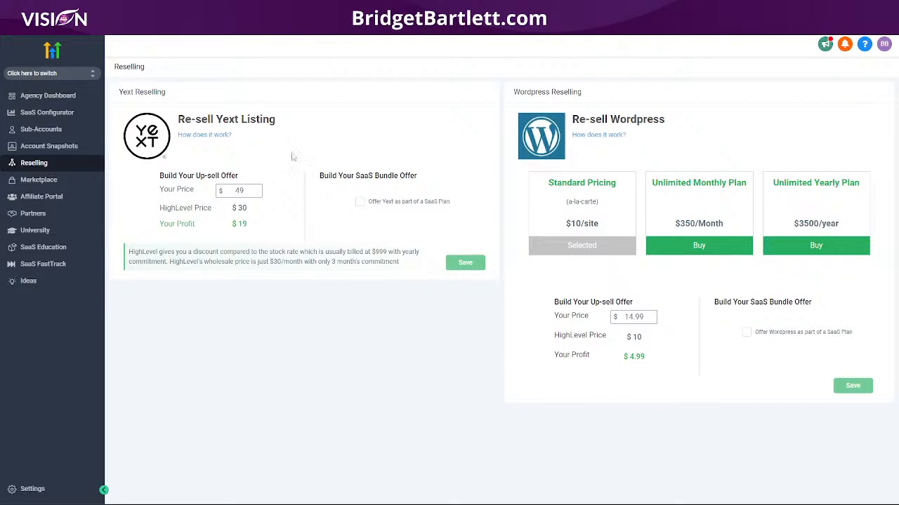
pyautogui.click(39, 75)
pyautogui.click(136, 144)
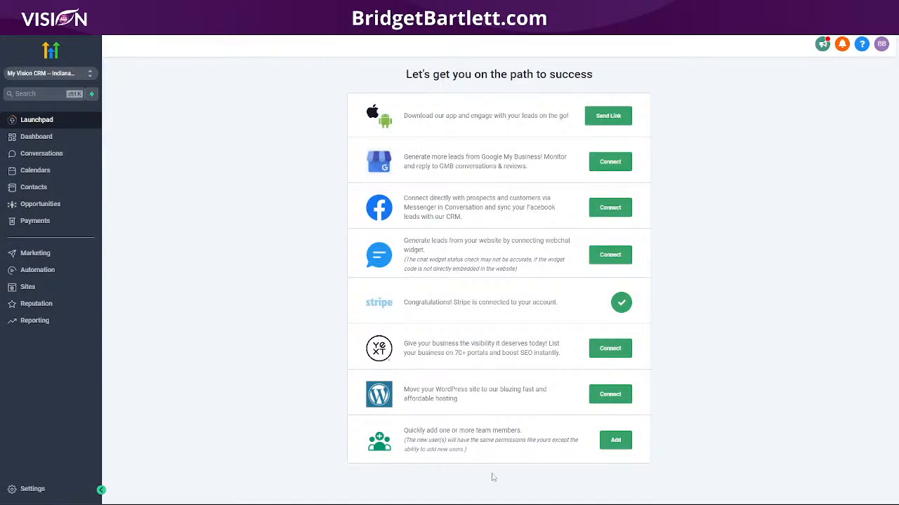
# - Dismiss the Add Users window without inviting anyone and go to the sub-account Dashboard
pyautogui.click(617, 443)
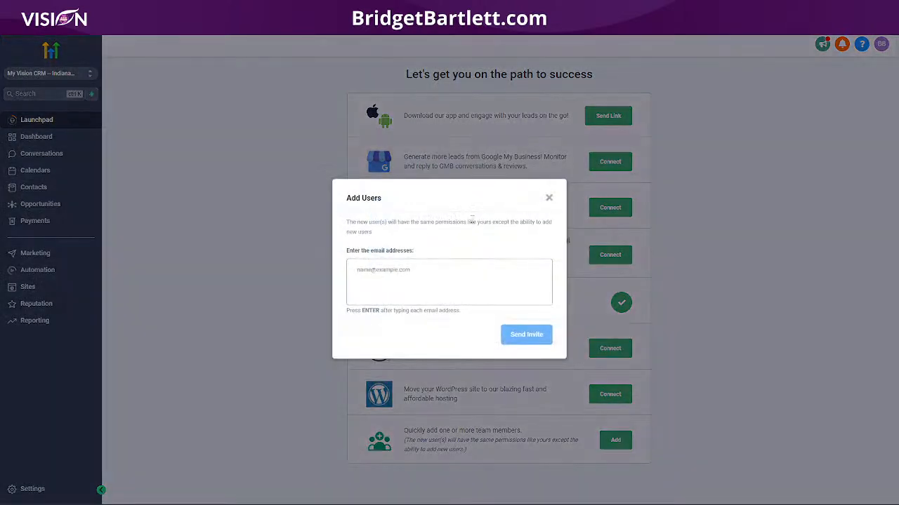
pyautogui.click(551, 198)
pyautogui.click(25, 136)
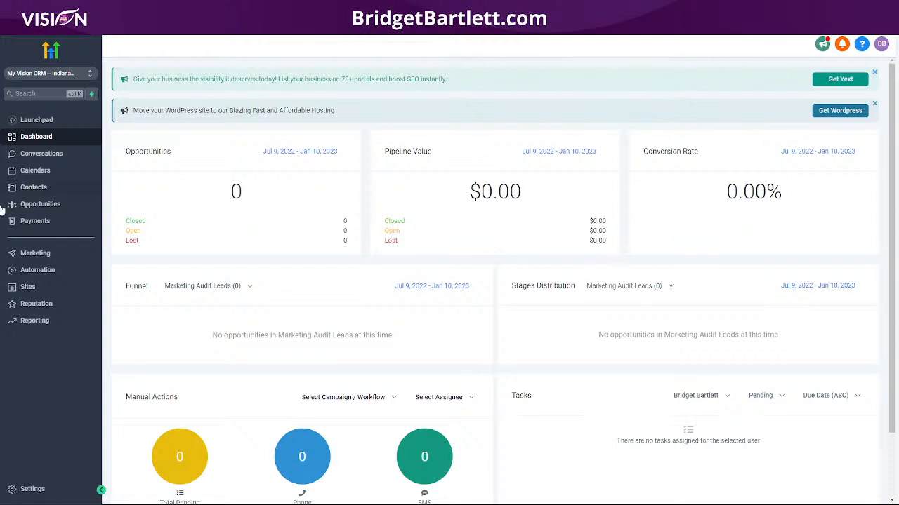
# - Check Help & Support and the dashboard stats, then go to the Conversations inbox
pyautogui.click(862, 44)
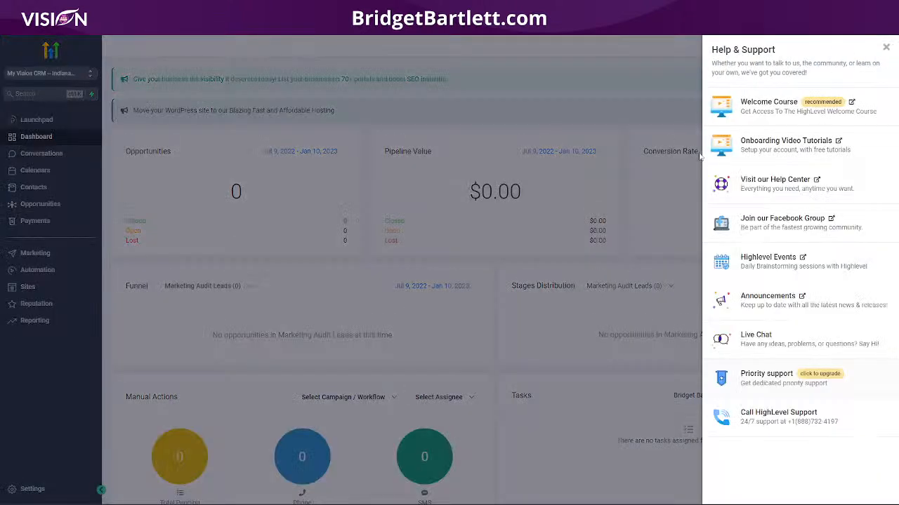
pyautogui.click(885, 48)
pyautogui.scroll(-2, 533, 316)
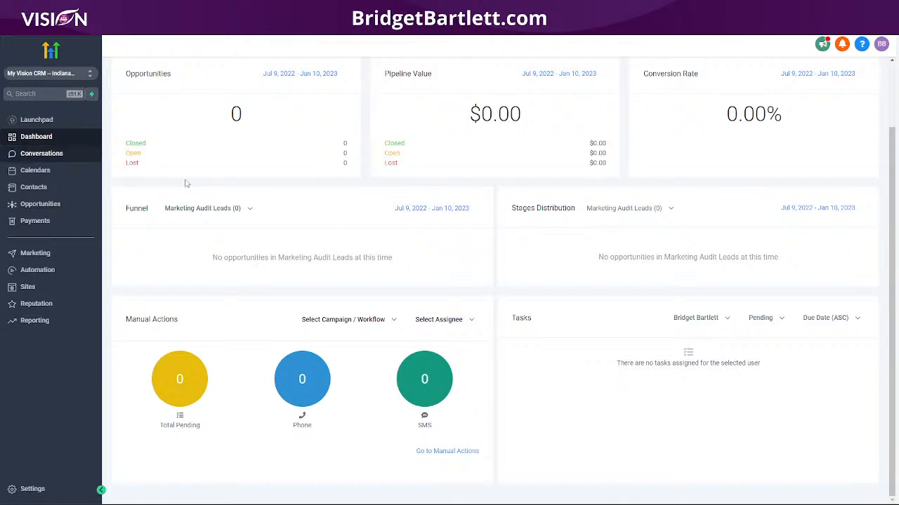
pyautogui.scroll(1, 282, 259)
pyautogui.scroll(2, 282, 259)
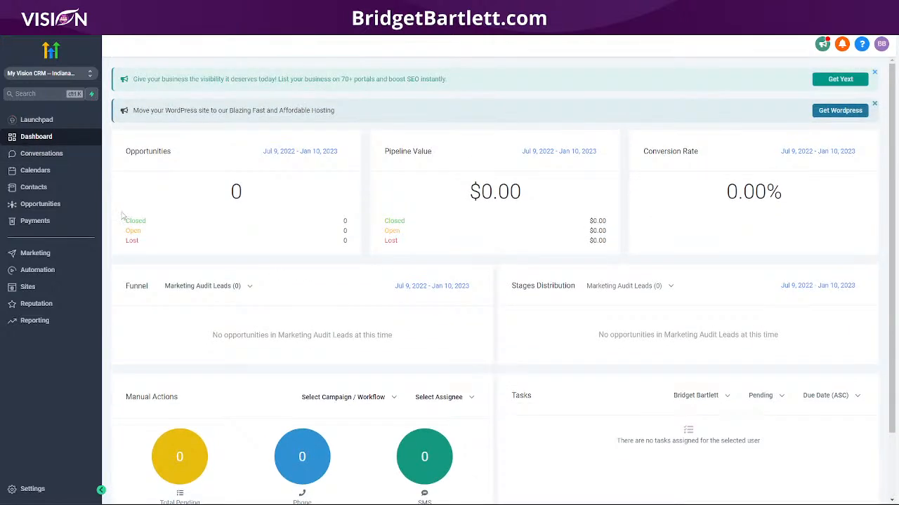
pyautogui.click(39, 155)
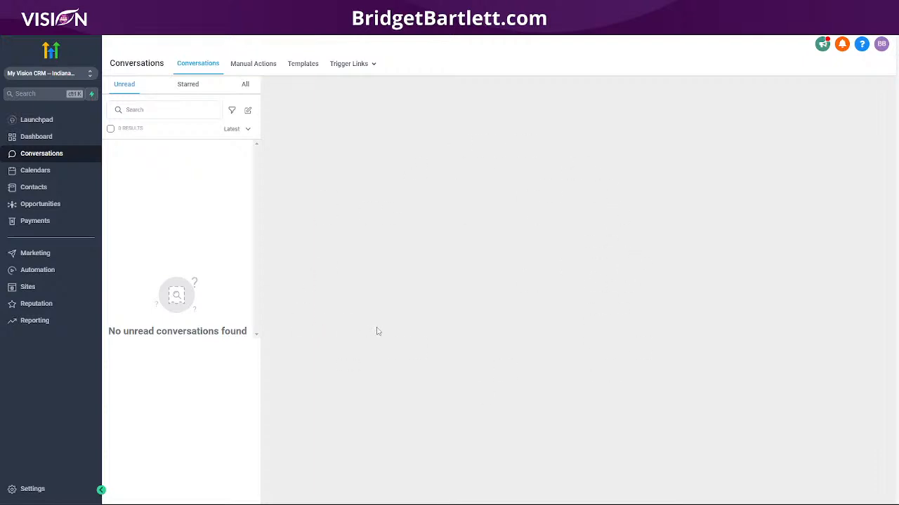
# - Delete the Book Audit Results Call calendar from Calendar Settings
pyautogui.click(39, 171)
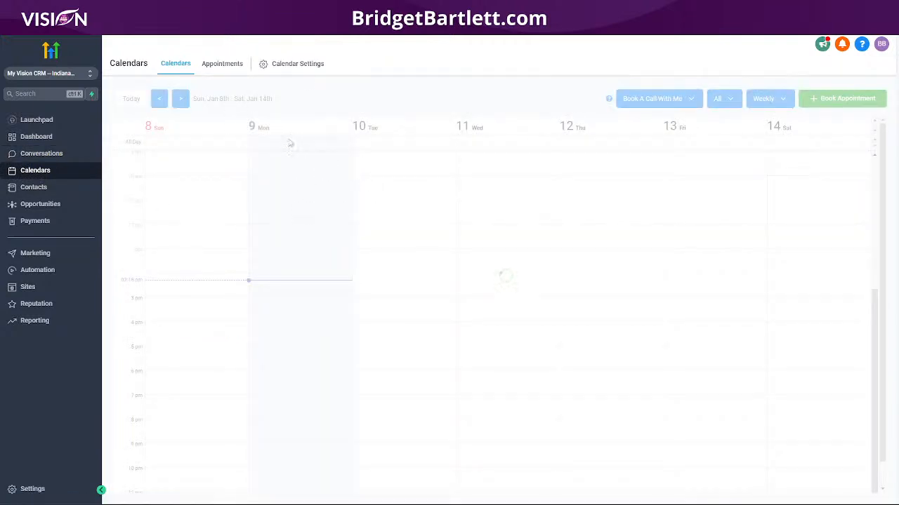
pyautogui.click(294, 64)
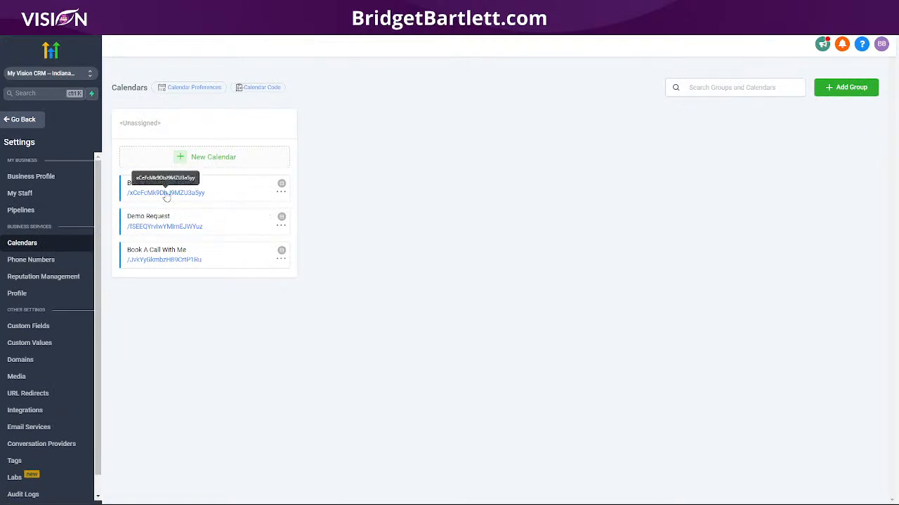
pyautogui.click(281, 192)
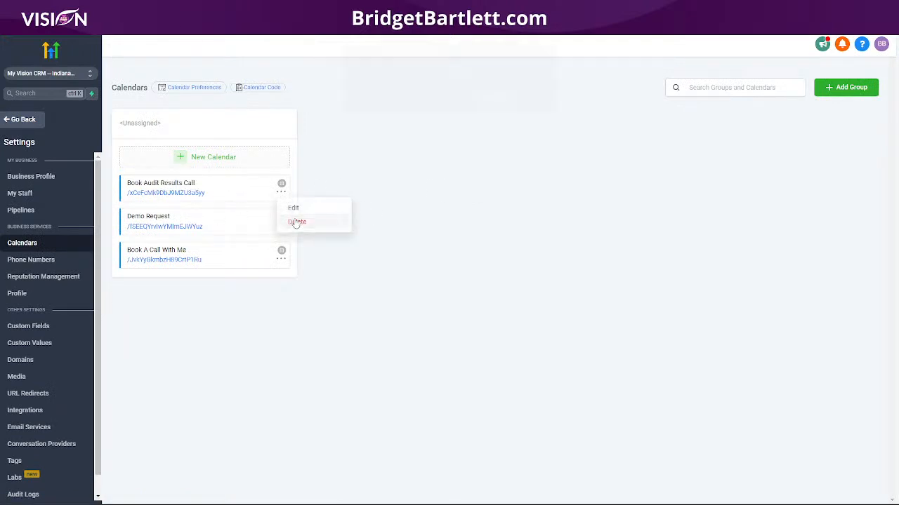
pyautogui.click(296, 221)
pyautogui.click(495, 105)
# - Delete the Demo Request calendar, keep Book A Call With Me, and go back
pyautogui.click(281, 226)
pyautogui.click(301, 256)
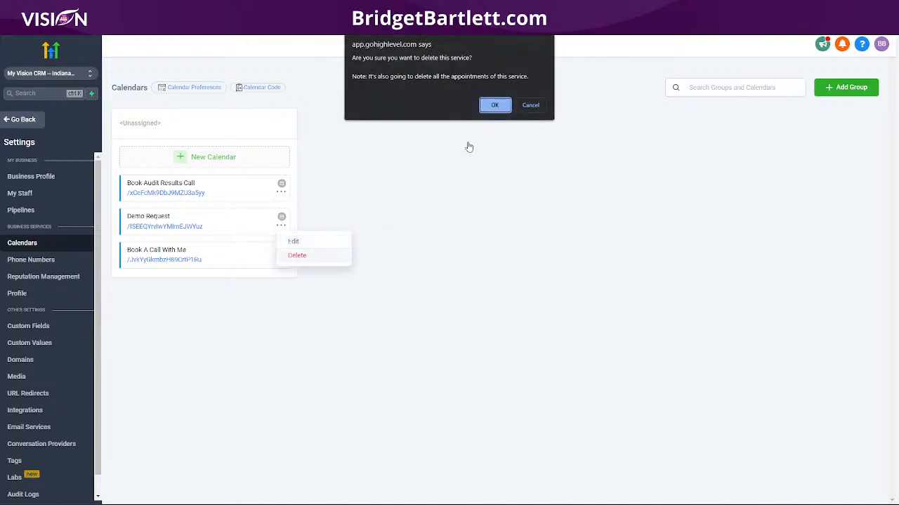
pyautogui.click(495, 105)
pyautogui.click(281, 226)
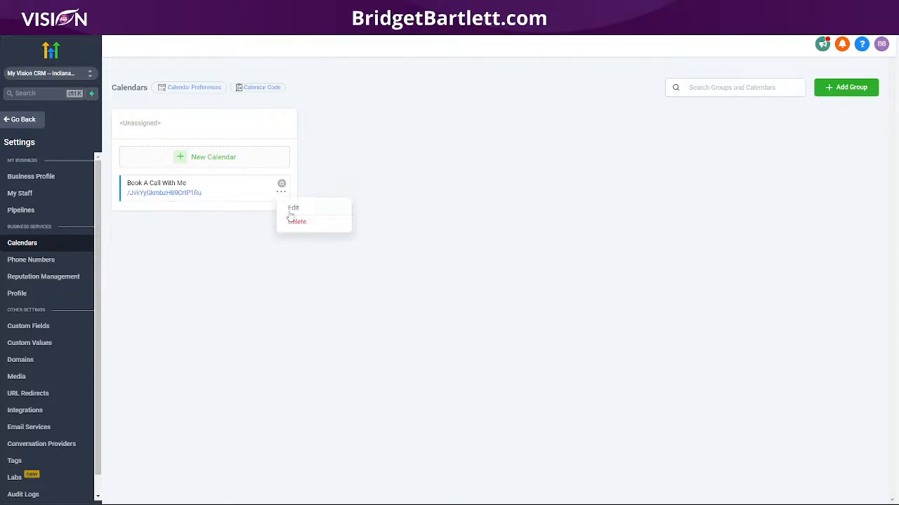
pyautogui.click(310, 222)
pyautogui.click(491, 109)
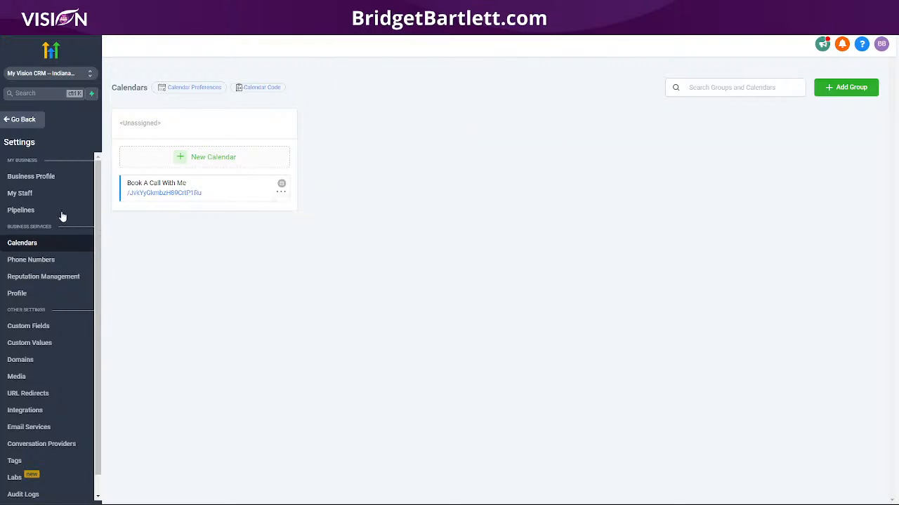
pyautogui.click(14, 120)
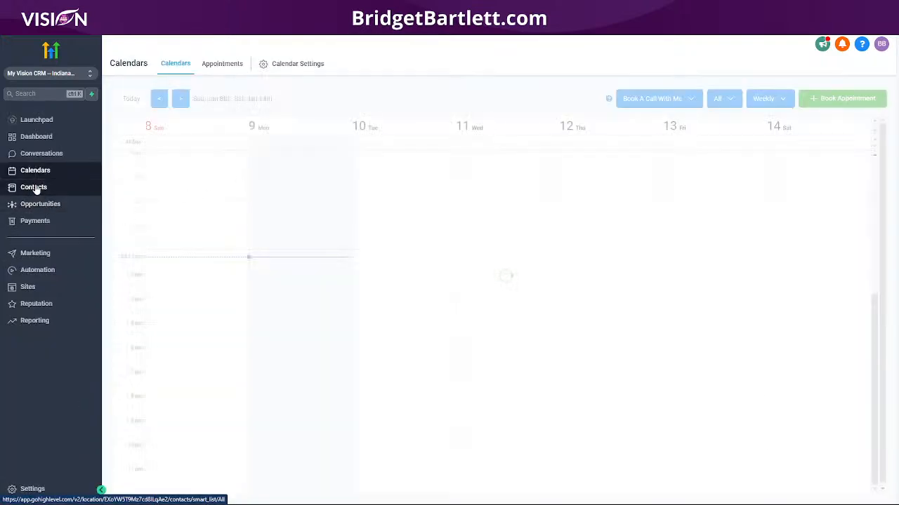
# - Open Contacts and dismiss the new contact form without saving anything
pyautogui.click(39, 187)
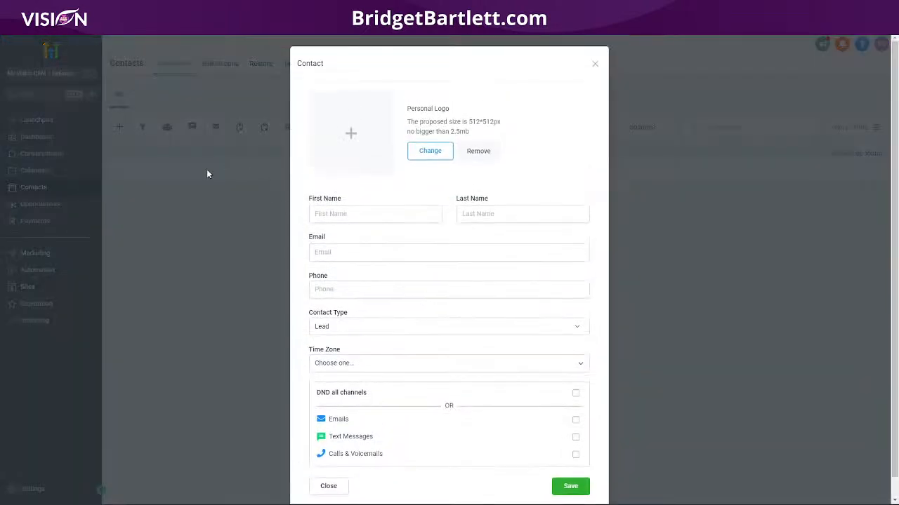
pyautogui.click(594, 64)
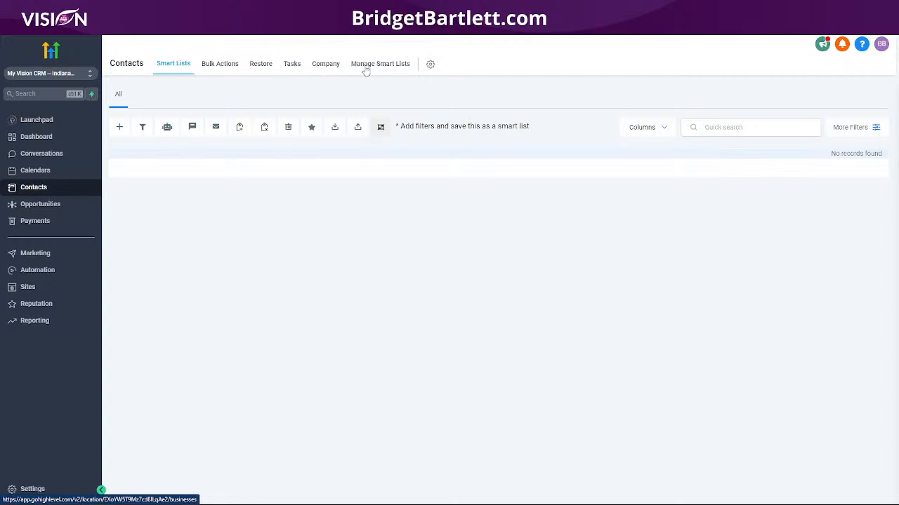
# - Browse the Opportunities pipeline and the Payments Invoices, Orders, Subscriptions, Transactions and Products tabs
pyautogui.click(101, 205)
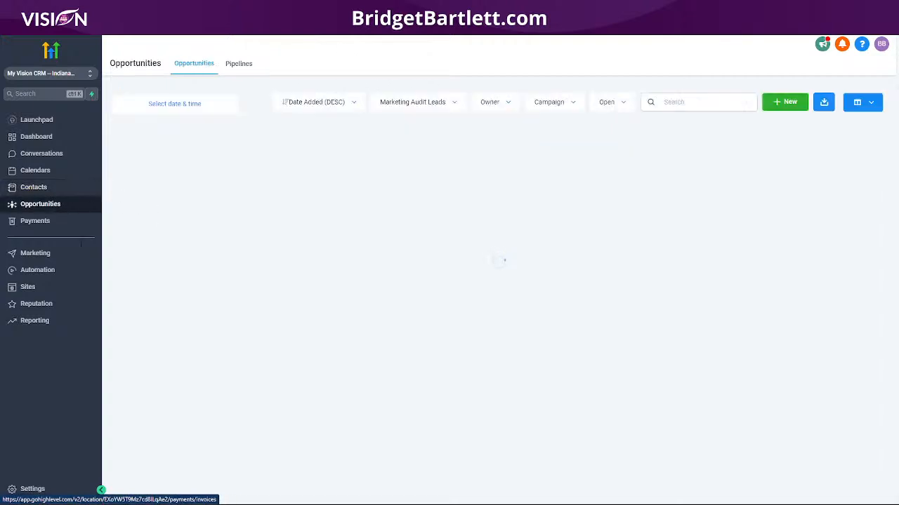
pyautogui.click(37, 222)
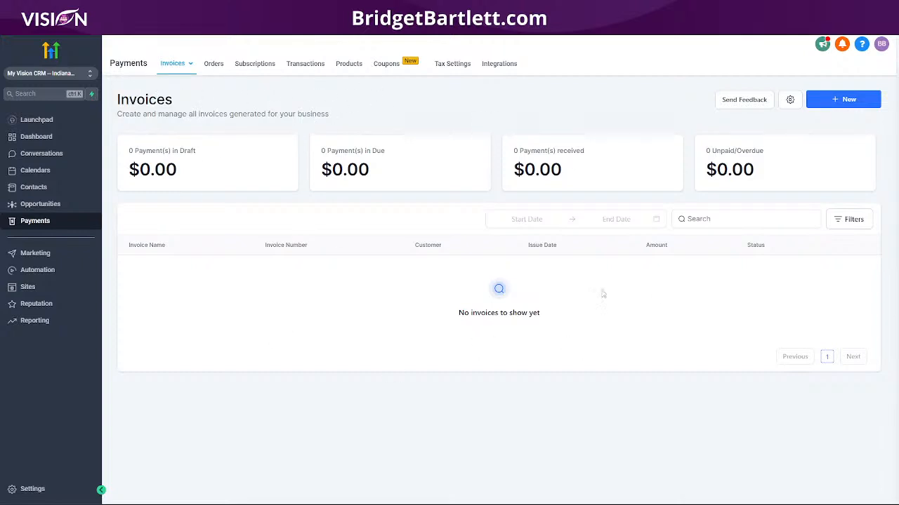
pyautogui.click(216, 68)
pyautogui.click(268, 68)
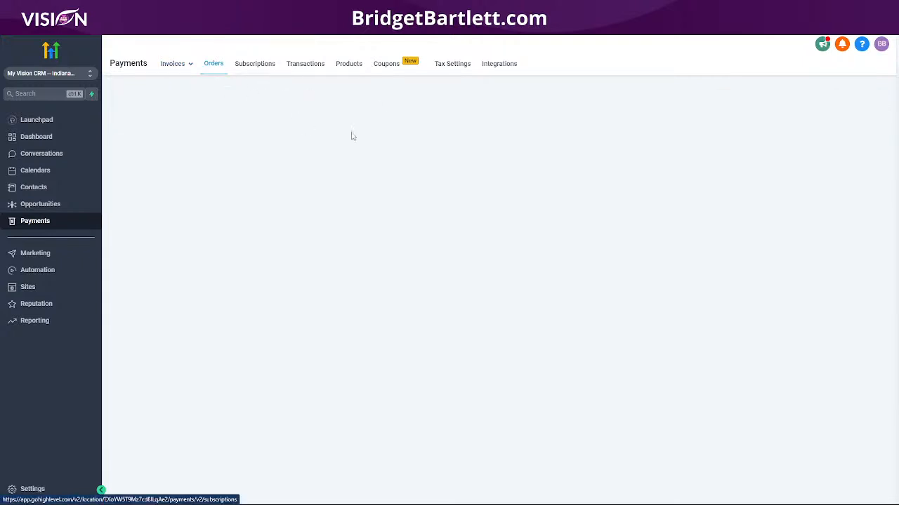
pyautogui.click(305, 66)
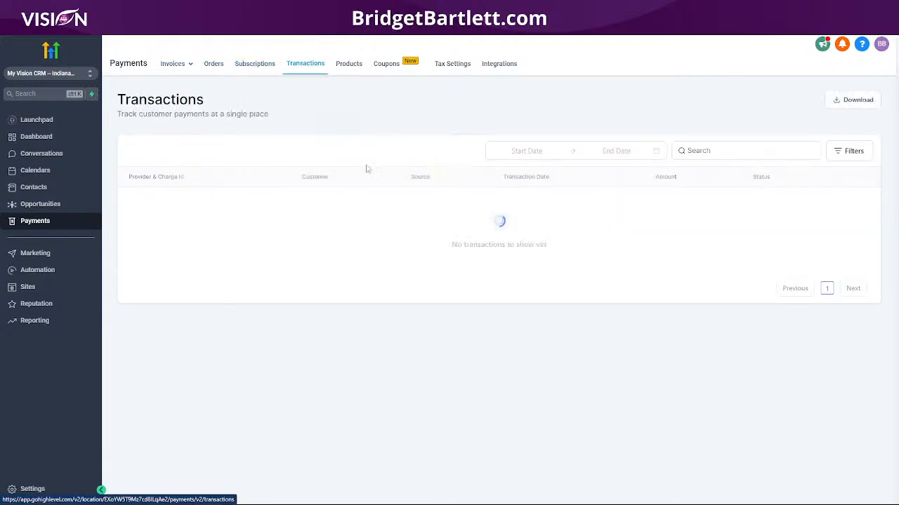
pyautogui.click(349, 65)
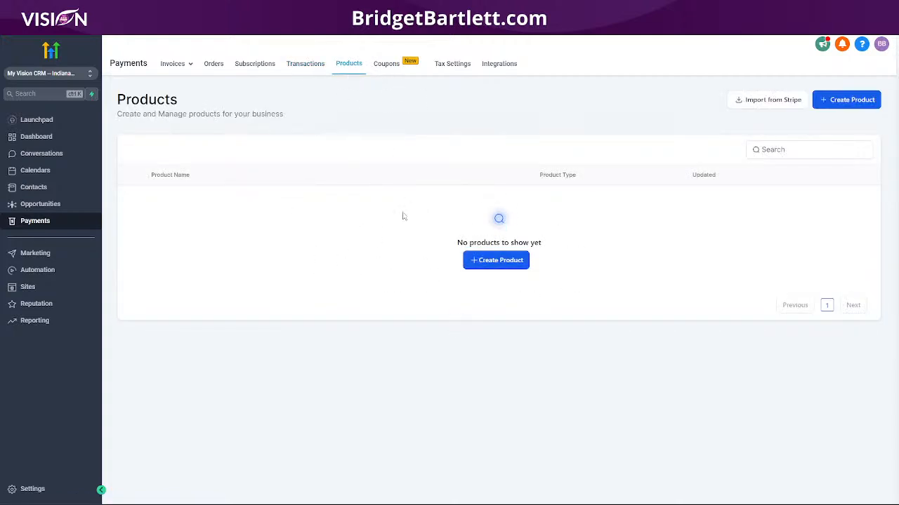
# - Check Coupons and Tax Settings, confirm Stripe live and test modes under Integrations, then return to Products
pyautogui.click(392, 64)
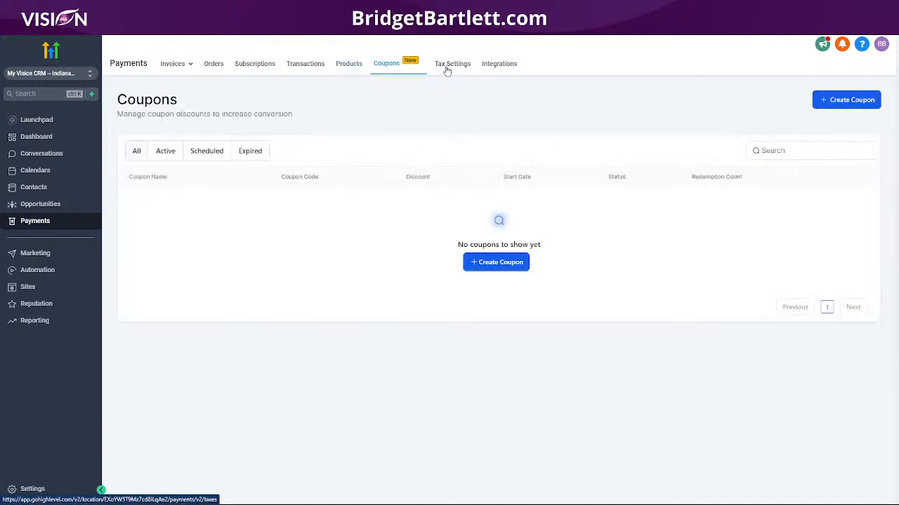
pyautogui.click(447, 69)
pyautogui.click(507, 66)
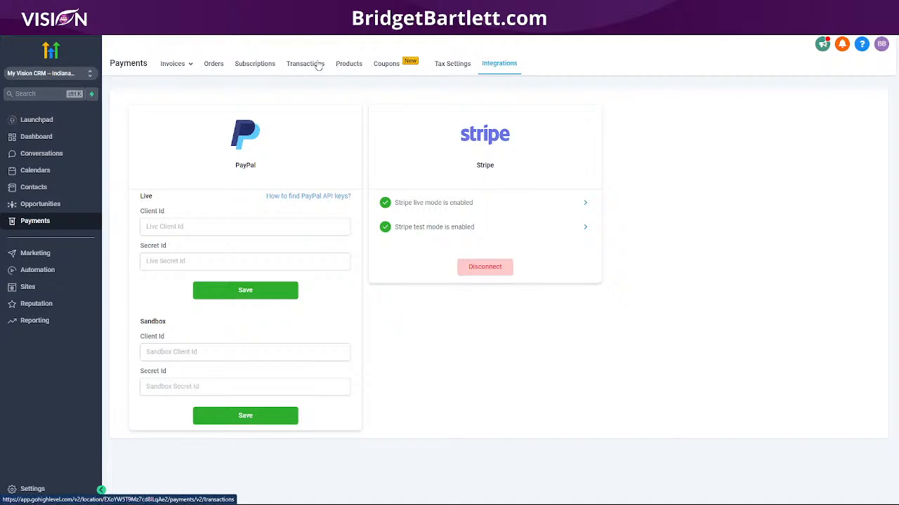
pyautogui.click(349, 64)
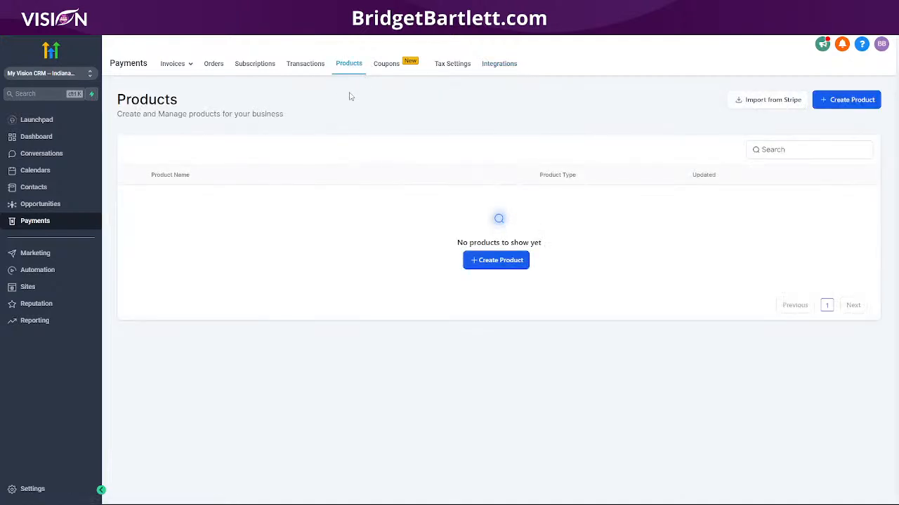
# - Open Import from Stripe to view the available Stripe prices, then switch to Agency View
pyautogui.click(773, 102)
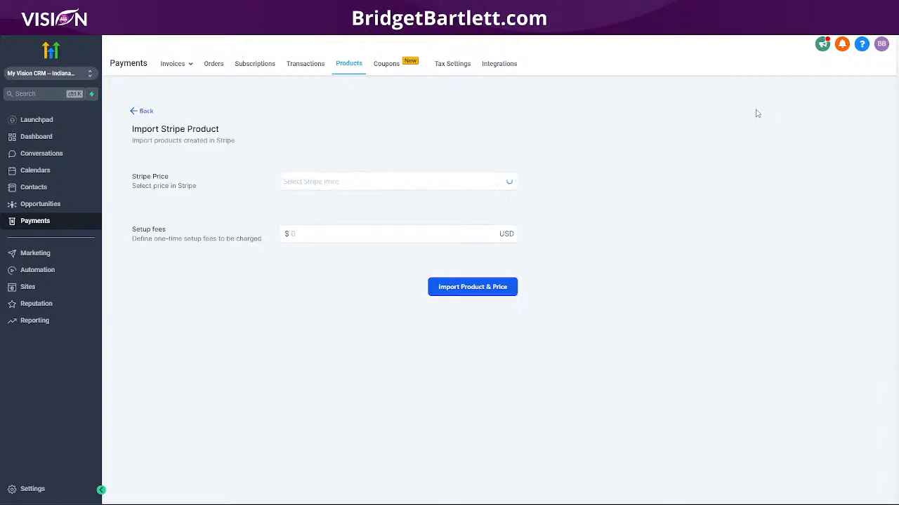
pyautogui.click(302, 179)
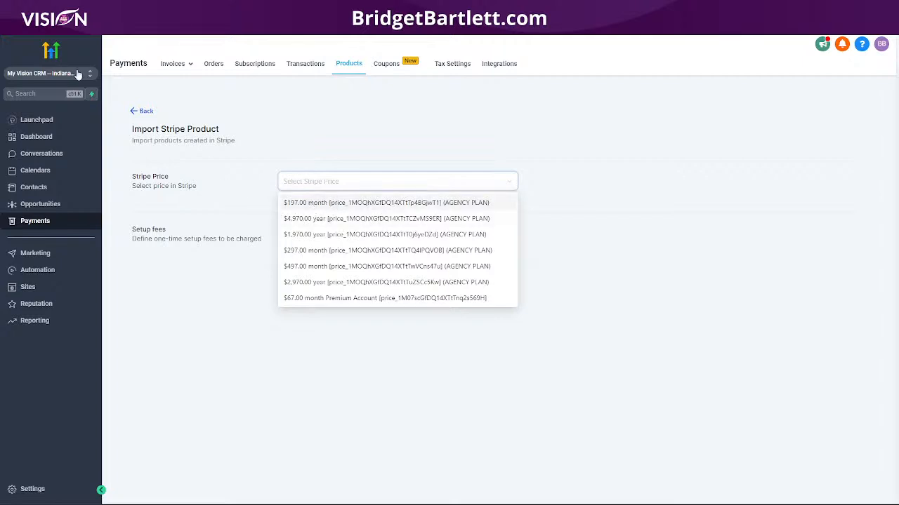
pyautogui.click(53, 73)
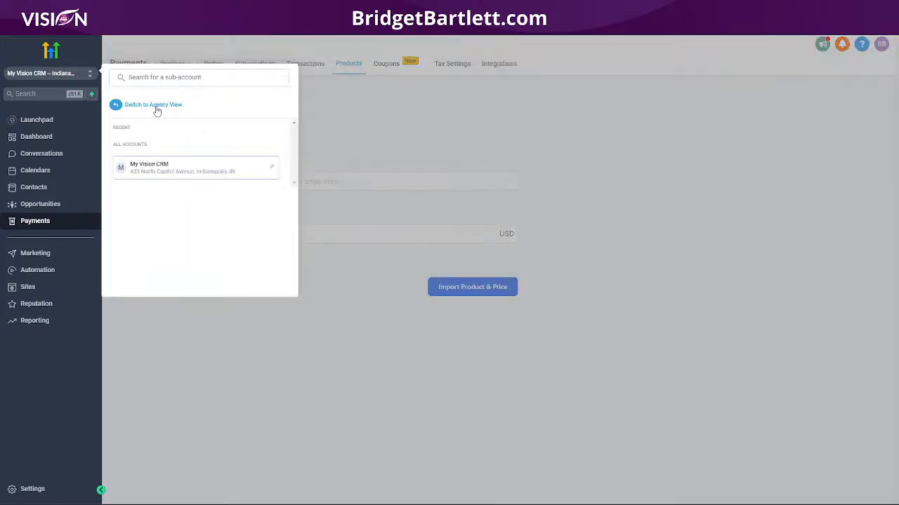
pyautogui.click(156, 106)
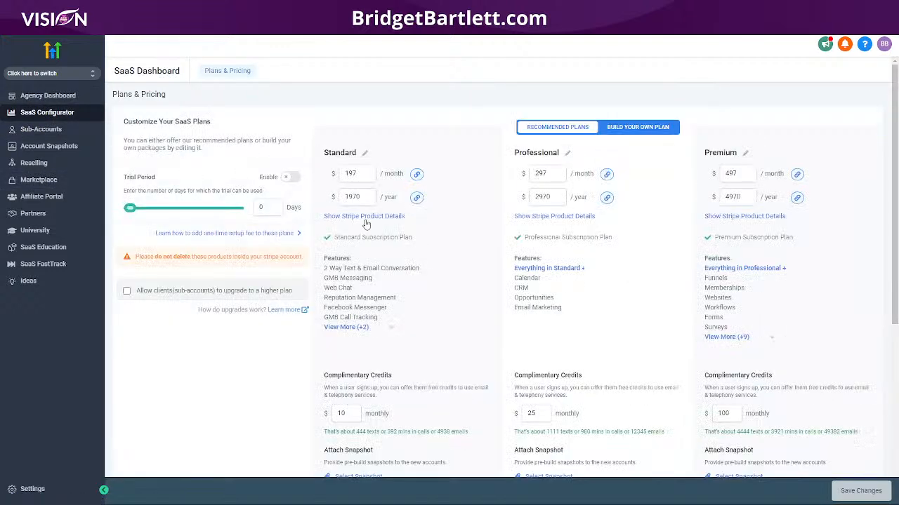
# - Copy the Standard plan's monthly Stripe price ID in SaaS Configurator, then switch to My Vision CRM
pyautogui.click(366, 216)
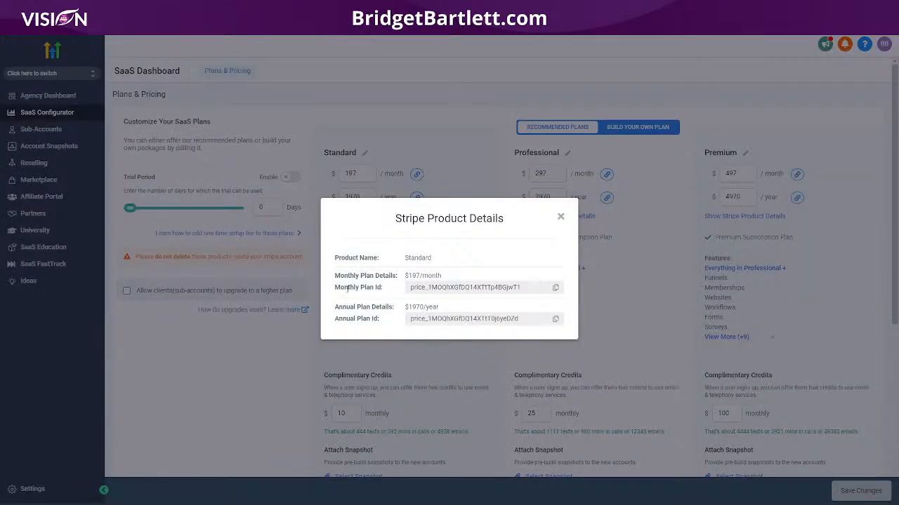
pyautogui.click(555, 288)
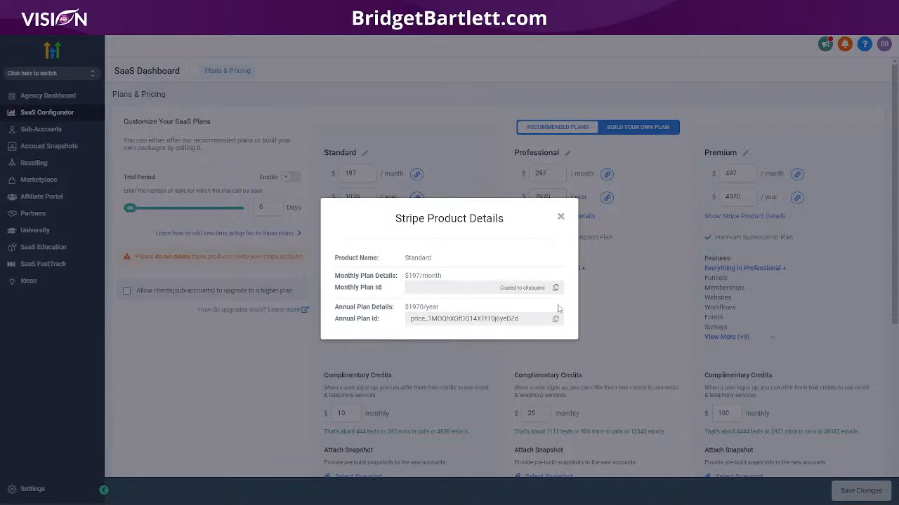
pyautogui.click(561, 217)
pyautogui.click(81, 75)
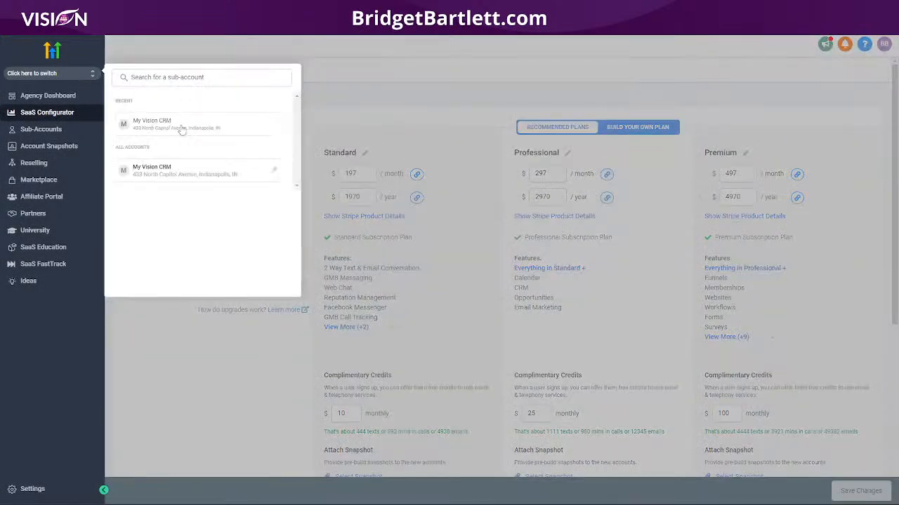
pyautogui.click(159, 170)
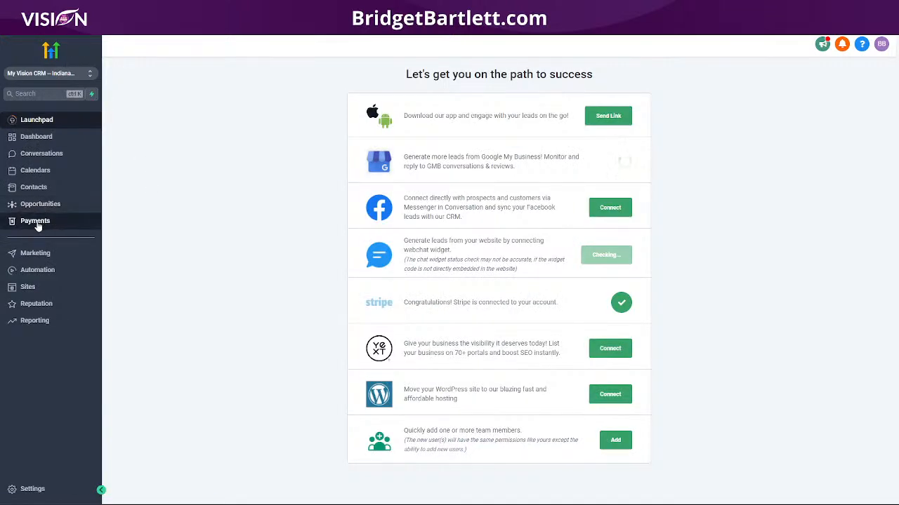
# - Open Payments > Products > Import from Stripe and list the seven available Stripe prices
pyautogui.click(36, 223)
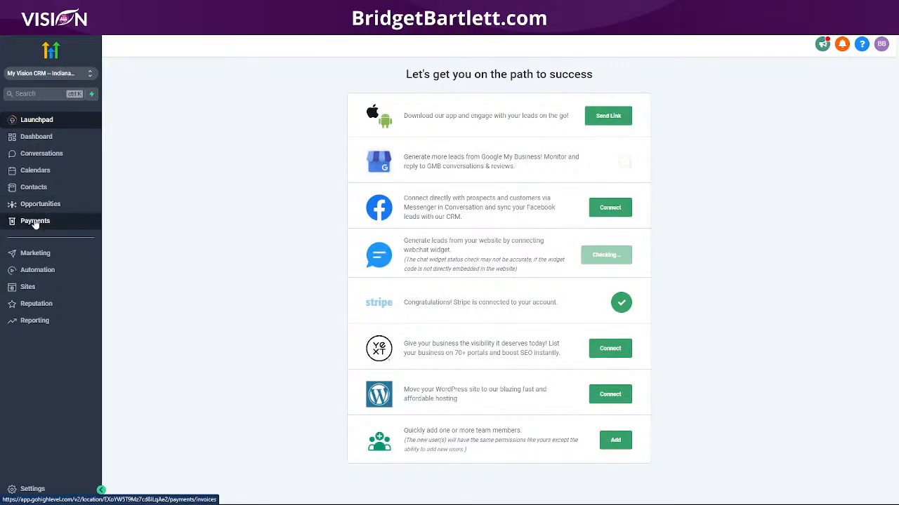
pyautogui.click(349, 64)
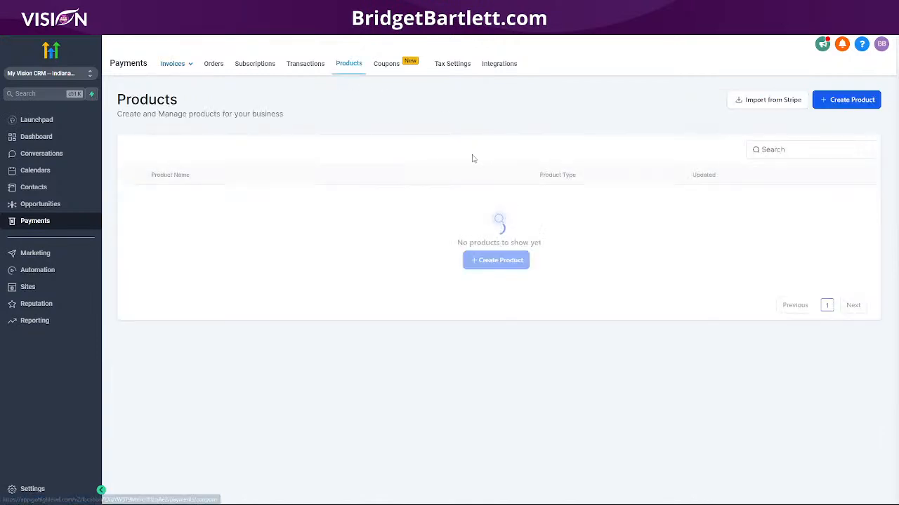
pyautogui.click(757, 99)
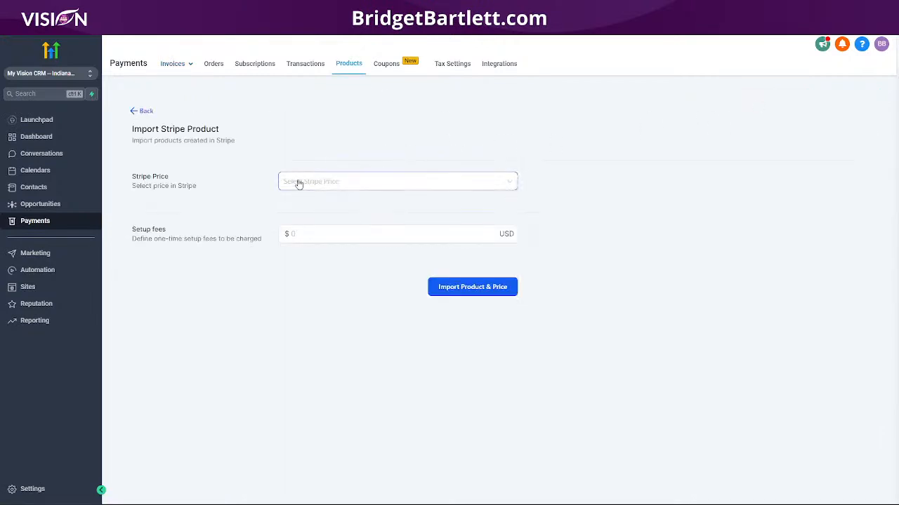
pyautogui.click(306, 181)
pyautogui.click(318, 182)
pyautogui.click(321, 182)
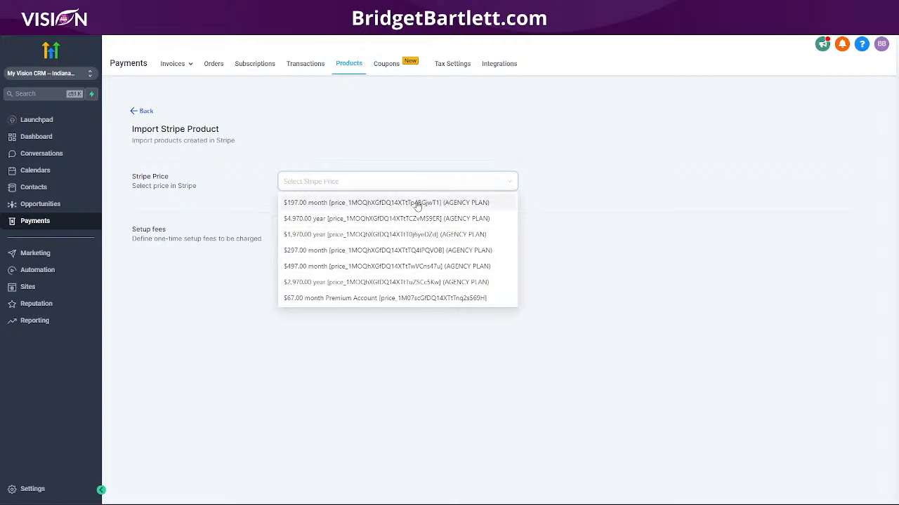
pyautogui.click(372, 186)
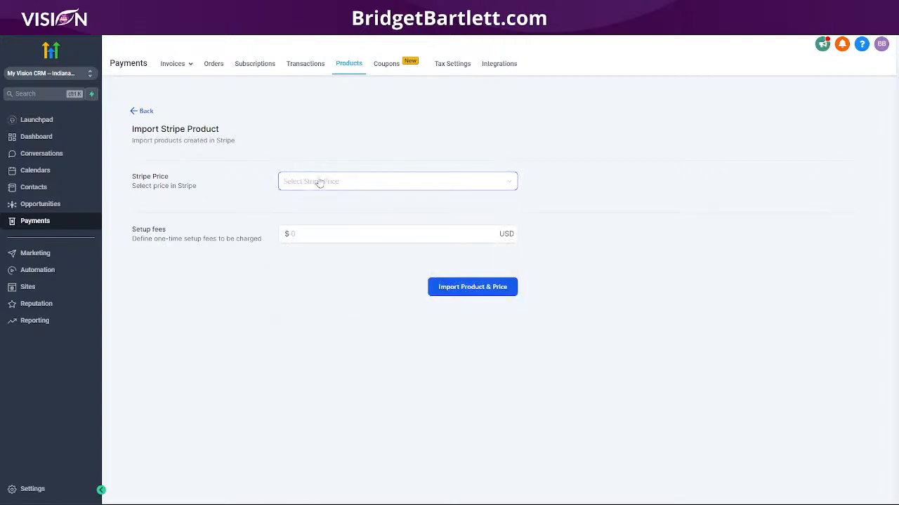
pyautogui.click(348, 188)
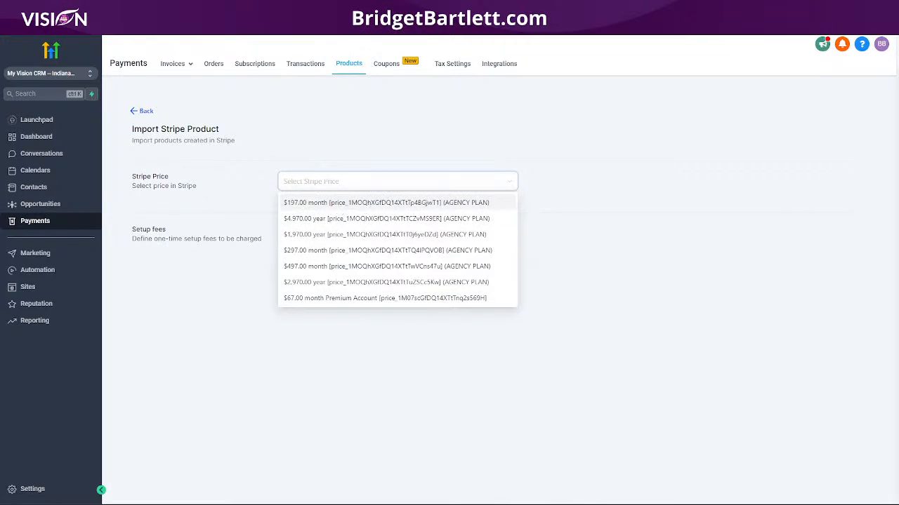
# - Paste the Standard monthly price ID into Notepad beside the browser to compare with the Stripe prices
pyautogui.moveTo(402, 494)
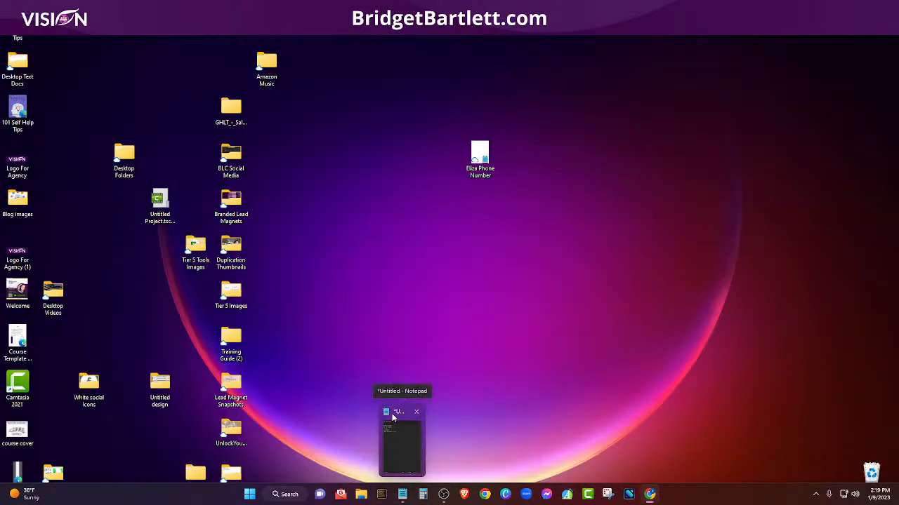
pyautogui.click(392, 415)
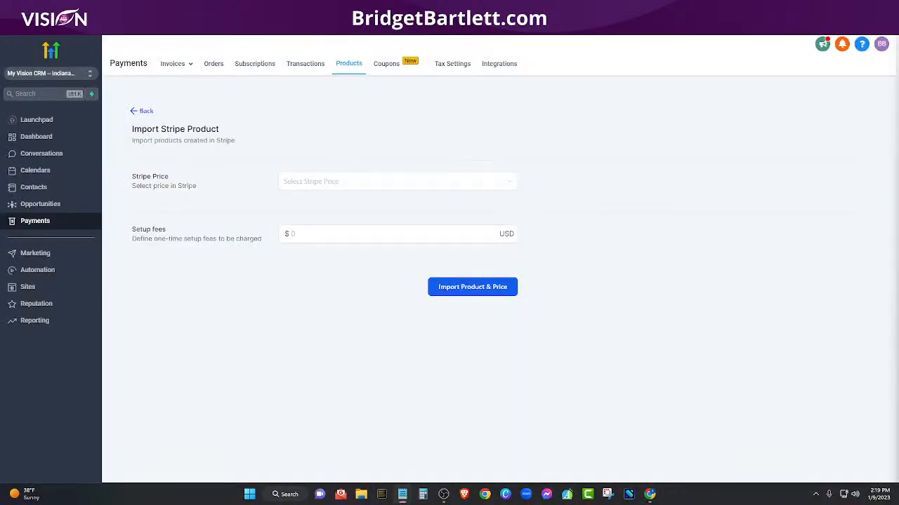
pyautogui.moveTo(898, 67); pyautogui.dragTo(676, 70)
pyautogui.hotkey('ctrl', 'v')
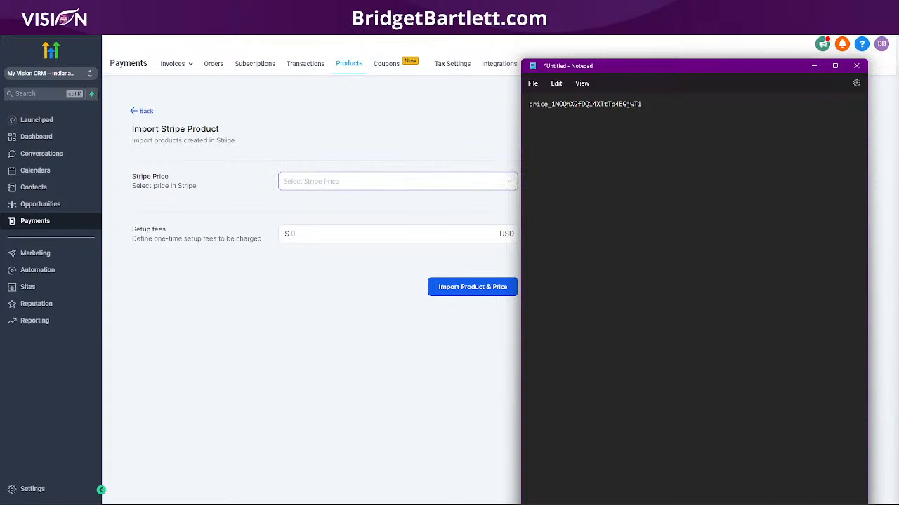
pyautogui.moveTo(676, 69); pyautogui.dragTo(698, 58)
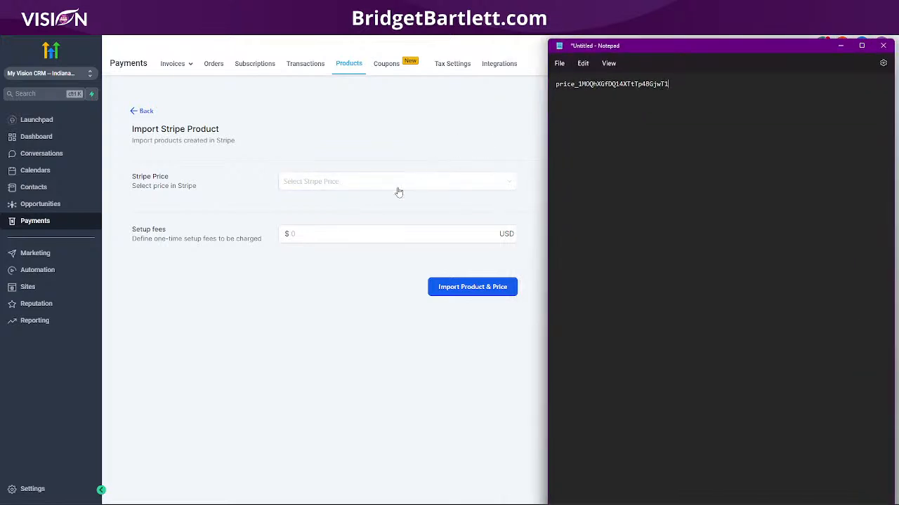
pyautogui.click(370, 187)
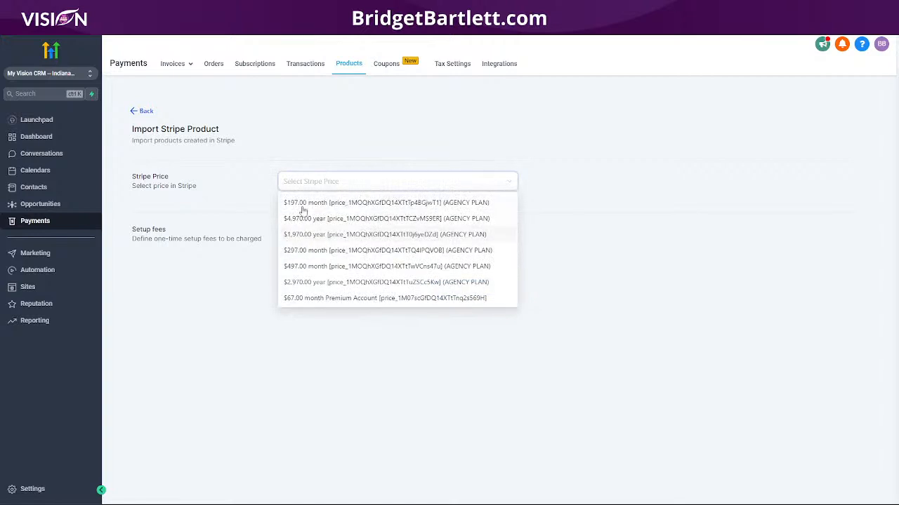
# - Import the $197.00 month Stripe price as the Standard product
pyautogui.click(437, 204)
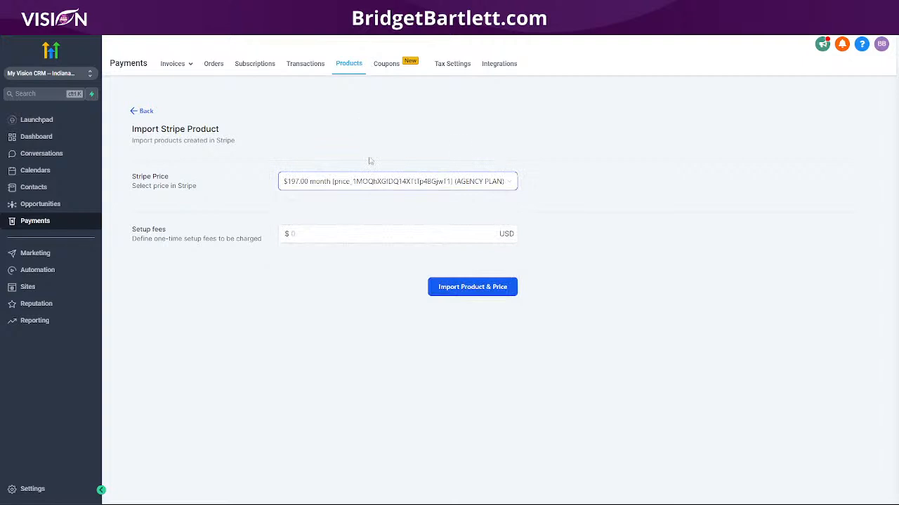
pyautogui.click(302, 234)
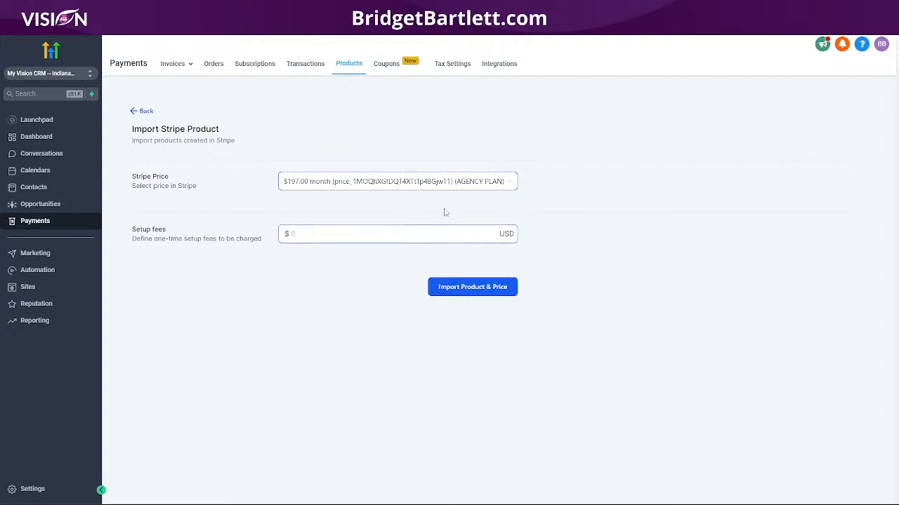
pyautogui.click(462, 288)
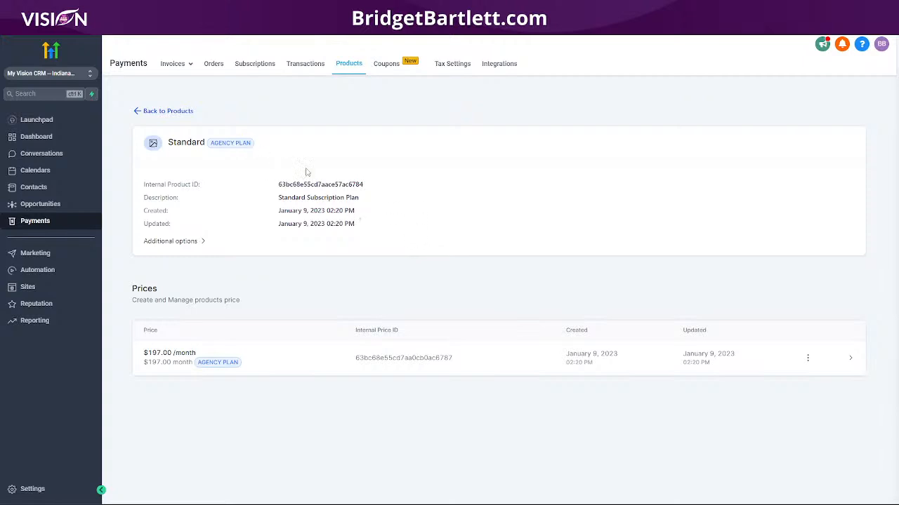
# - Import the $4,970.00 year Stripe price as the Premium product
pyautogui.click(150, 112)
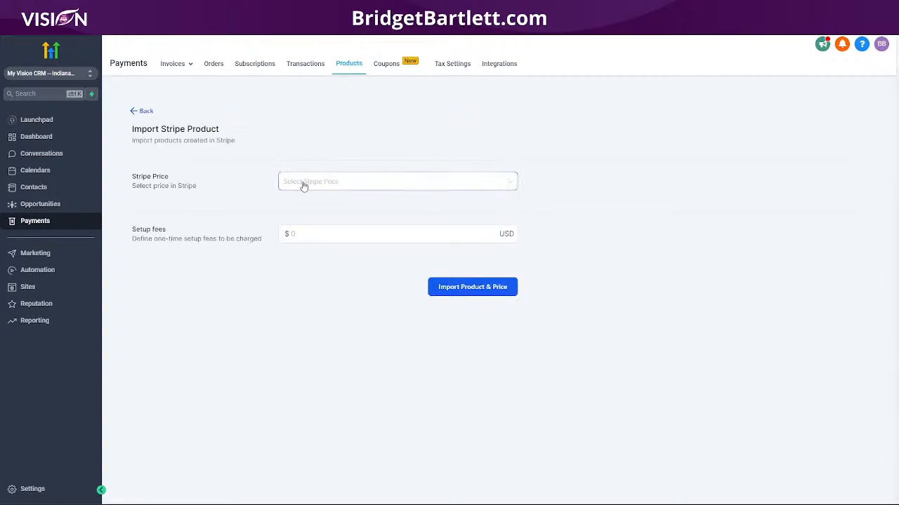
pyautogui.click(318, 184)
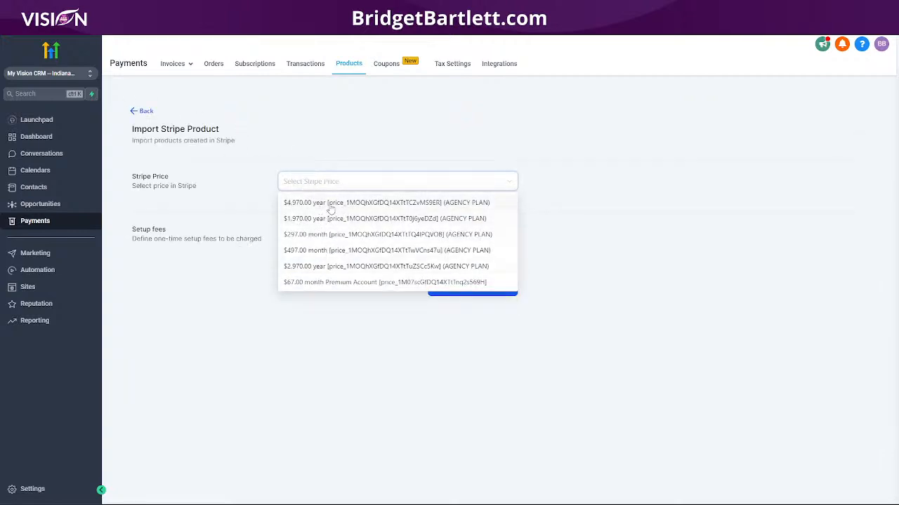
pyautogui.click(347, 205)
pyautogui.click(465, 287)
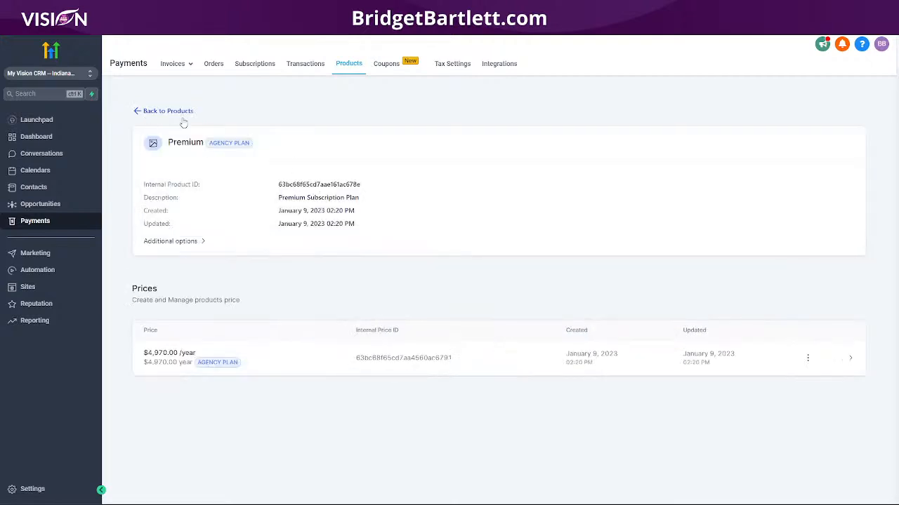
pyautogui.click(166, 112)
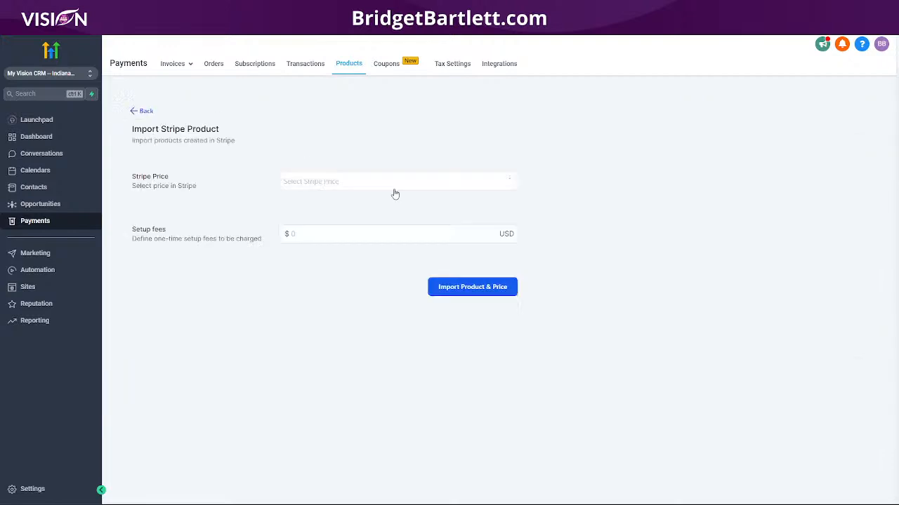
# - Import the $1,970.00 yearly Standard price and the next remaining Stripe price
pyautogui.click(334, 184)
pyautogui.click(347, 204)
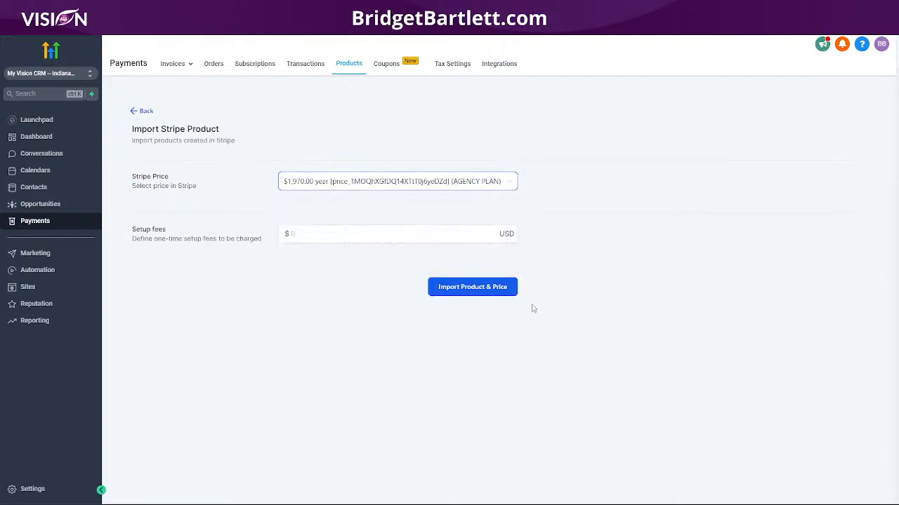
pyautogui.click(476, 287)
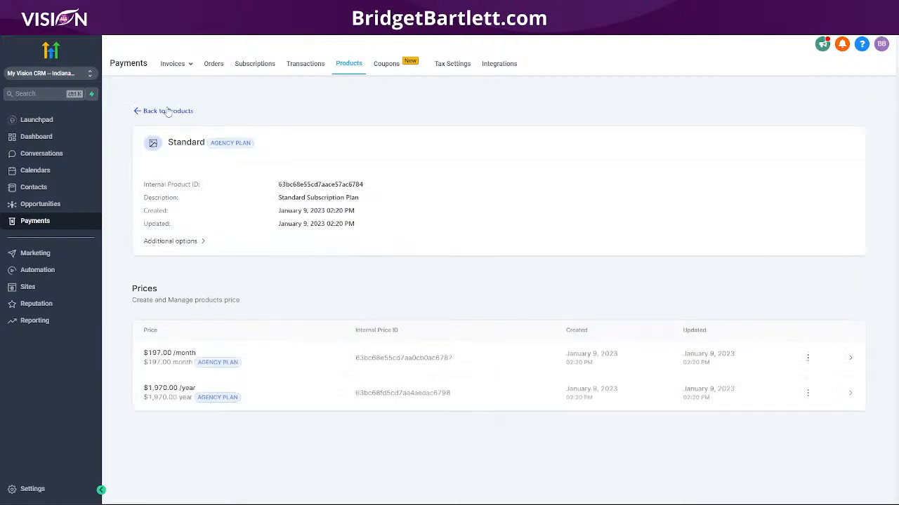
pyautogui.click(168, 111)
pyautogui.click(325, 182)
pyautogui.click(305, 202)
pyautogui.click(475, 286)
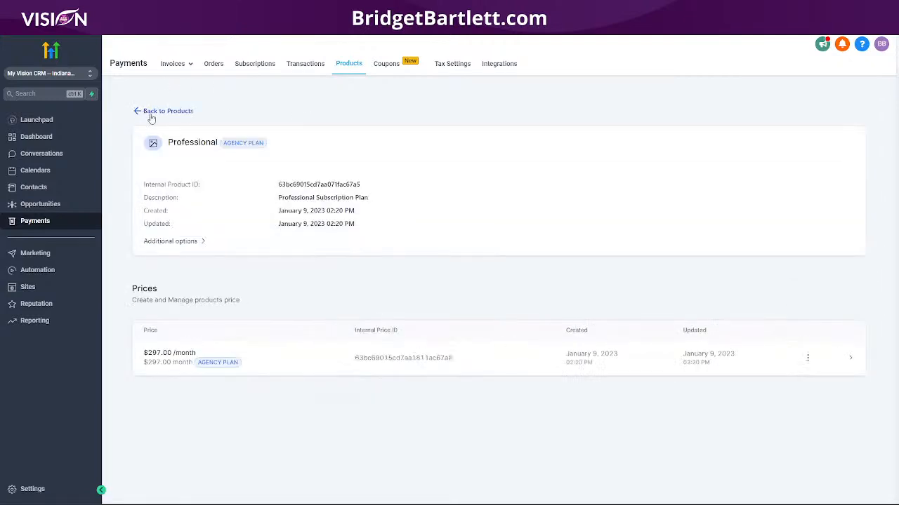
# - Import the $497.00 month Premium and $2,970.00 yearly prices, then return to the Products list
pyautogui.click(183, 112)
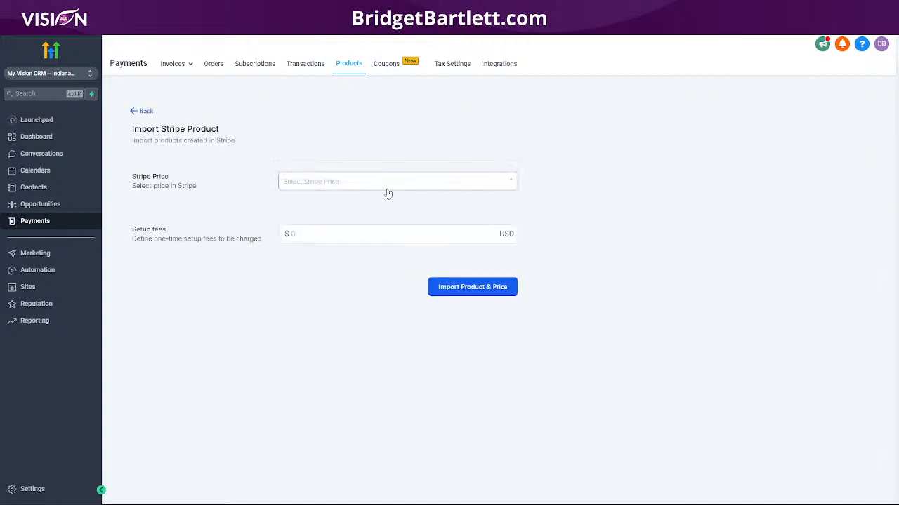
pyautogui.click(365, 181)
pyautogui.click(338, 203)
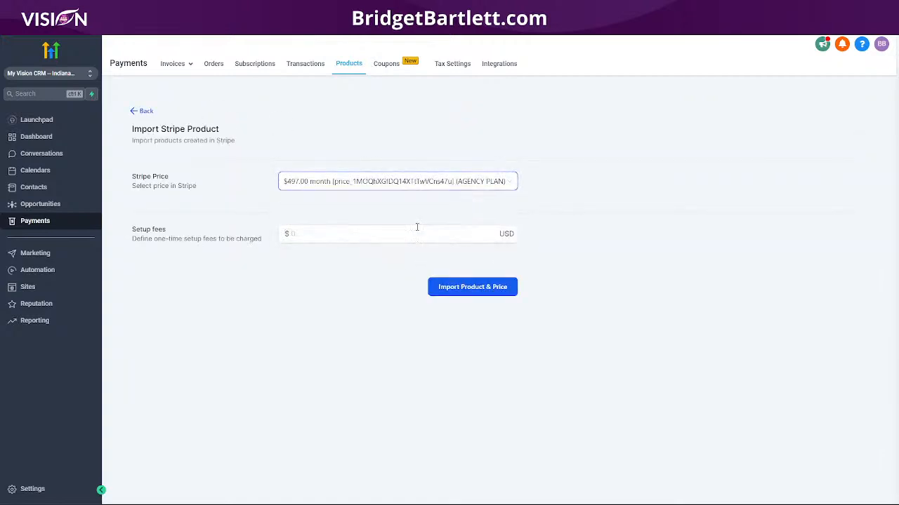
pyautogui.click(465, 291)
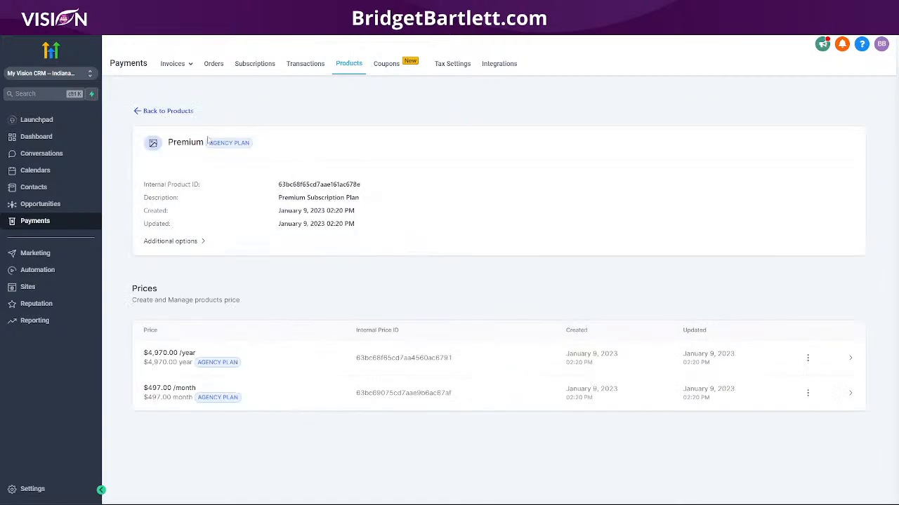
pyautogui.click(143, 112)
pyautogui.click(337, 184)
pyautogui.click(371, 203)
pyautogui.click(483, 292)
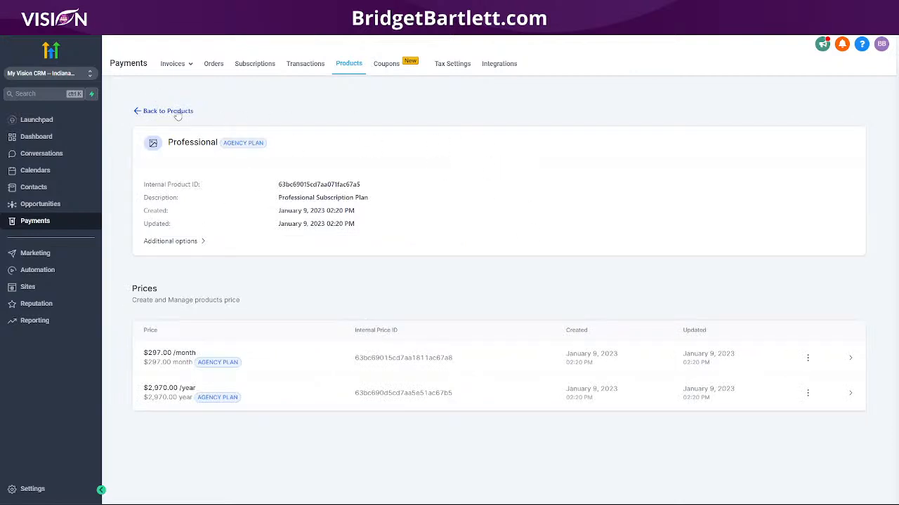
pyautogui.click(175, 112)
pyautogui.click(145, 111)
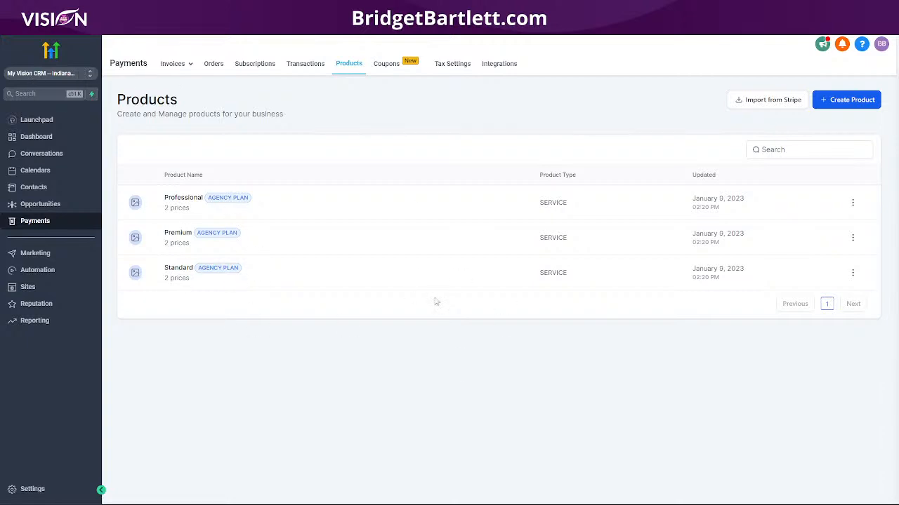
# - Add the Standard product at $197.00/month to the Free Marketing Audit Funnel's Services Landing Page
pyautogui.click(28, 287)
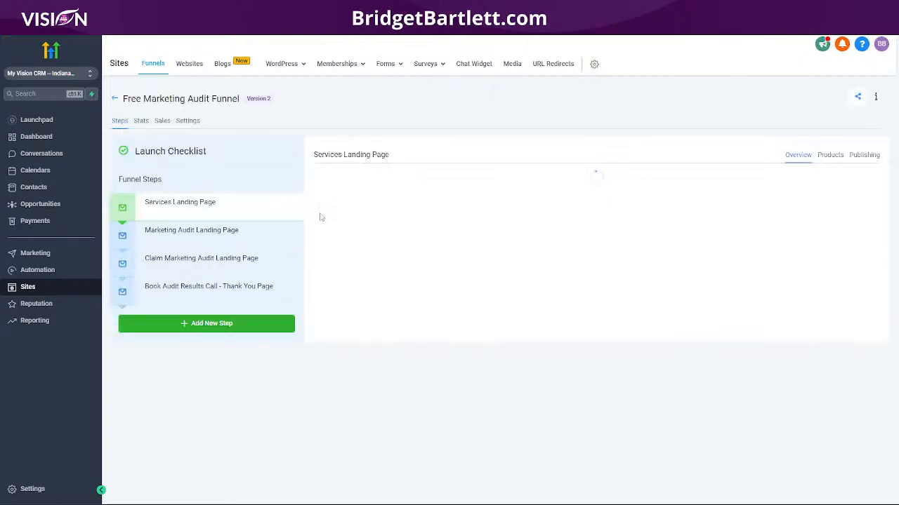
pyautogui.click(832, 158)
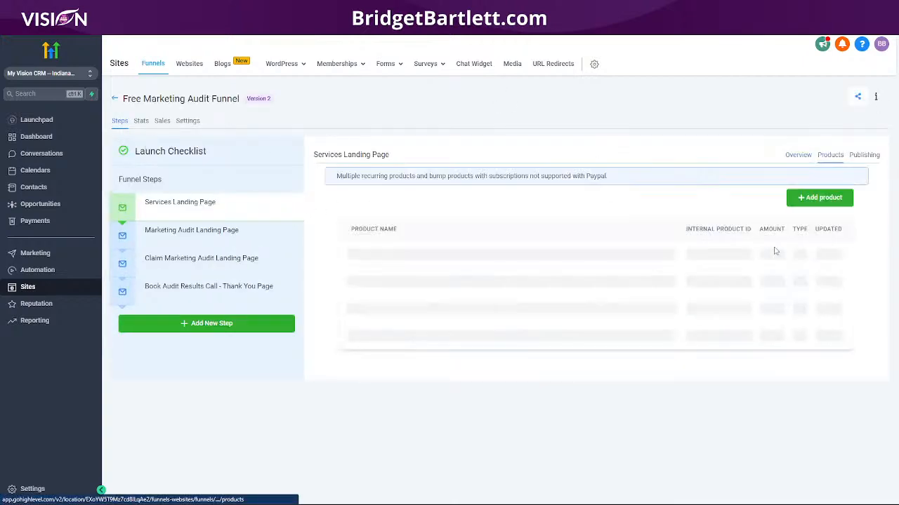
pyautogui.click(818, 199)
pyautogui.click(351, 225)
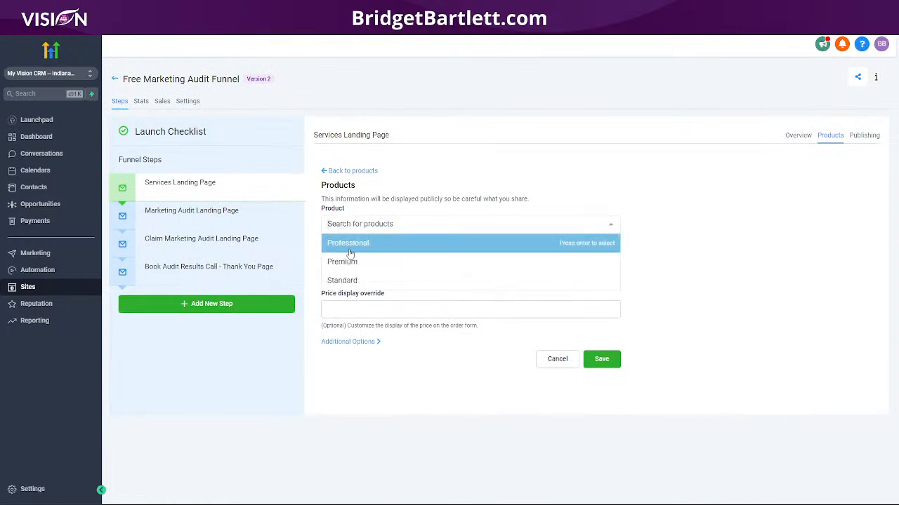
pyautogui.click(353, 281)
pyautogui.click(366, 273)
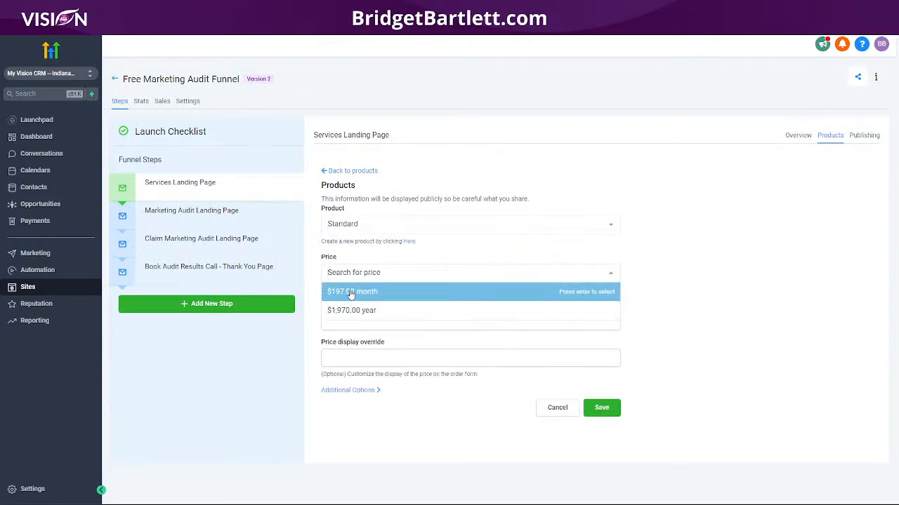
pyautogui.click(352, 292)
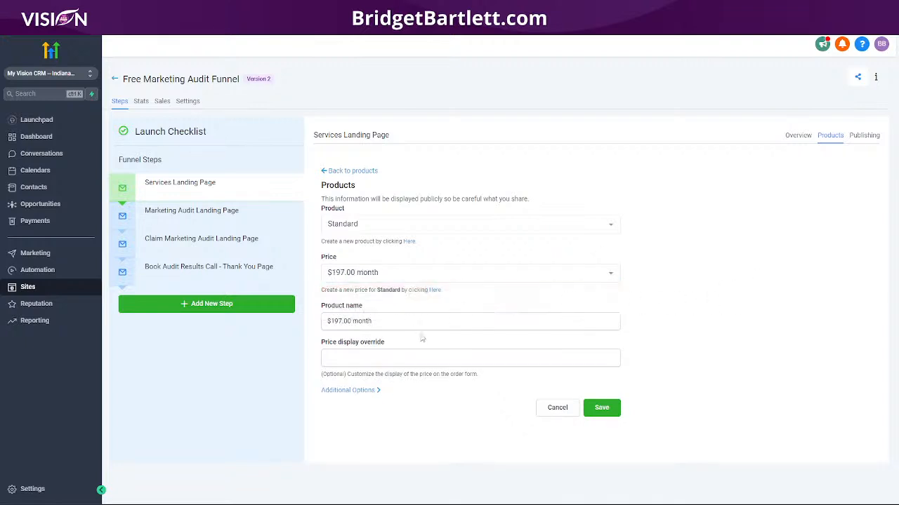
pyautogui.click(601, 409)
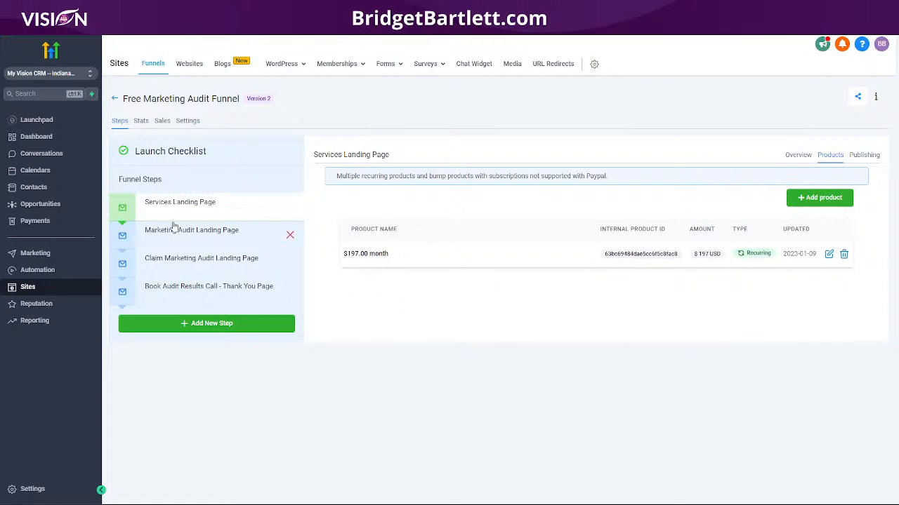
pyautogui.click(798, 156)
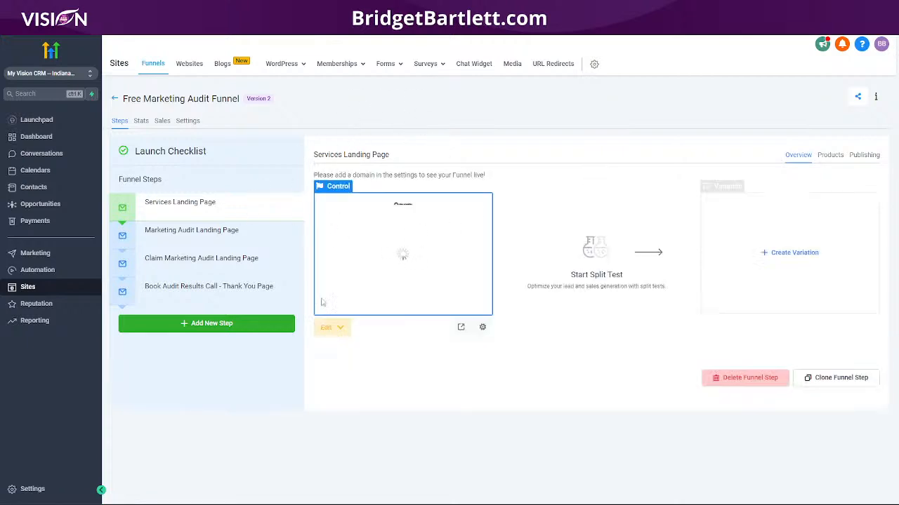
# - Open the Services Landing Page in the editor and place a 1 Column row below Our Services
pyautogui.click(334, 327)
pyautogui.click(360, 370)
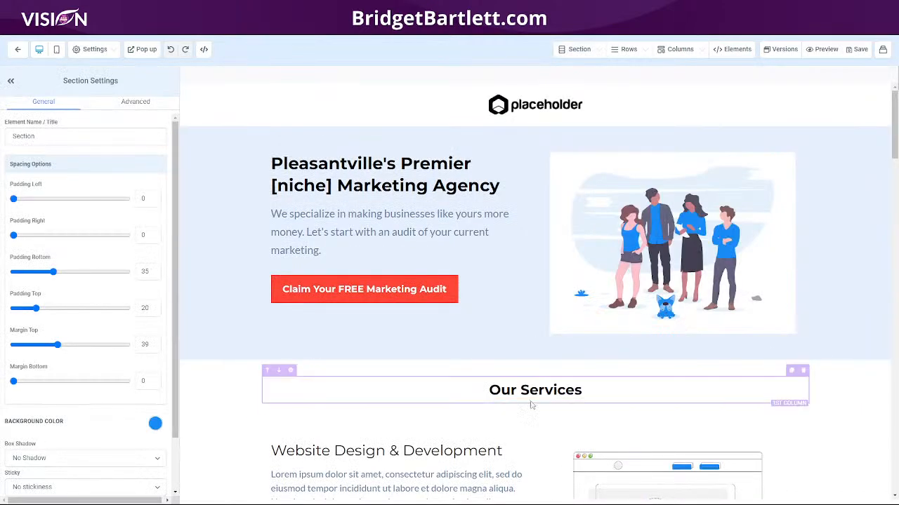
pyautogui.click(536, 410)
pyautogui.moveTo(779, 126); pyautogui.dragTo(519, 435)
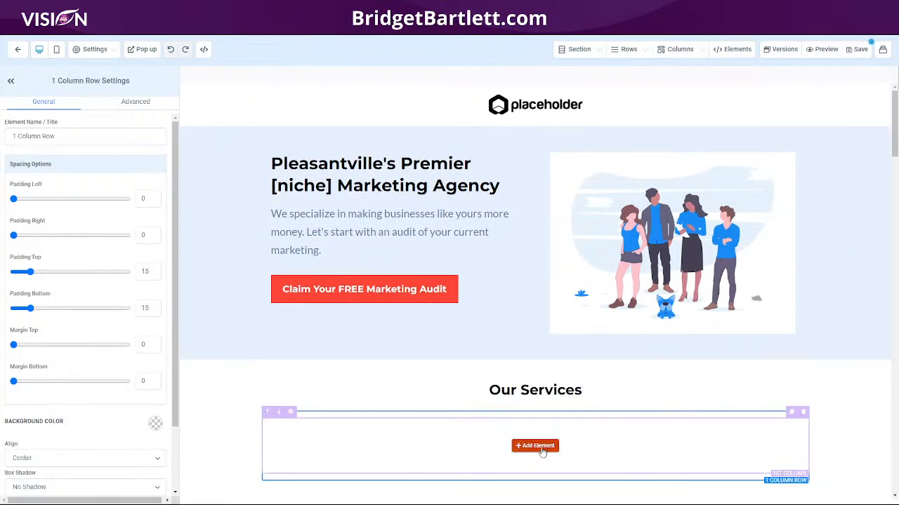
# - Add the 1 Step Order element to the new row and save the page
pyautogui.click(535, 446)
pyautogui.scroll(-10, 787, 351)
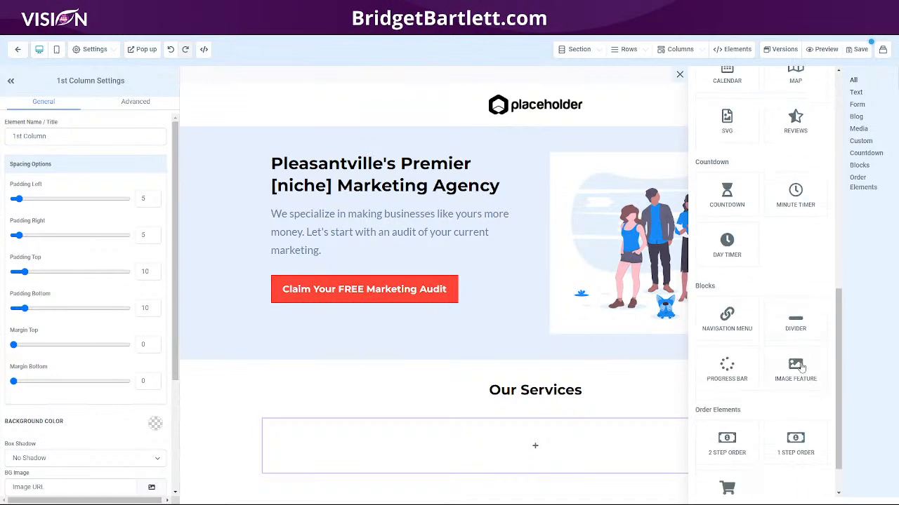
pyautogui.moveTo(795, 395); pyautogui.dragTo(491, 443)
pyautogui.scroll(-3, 405, 416)
pyautogui.scroll(-1, 405, 416)
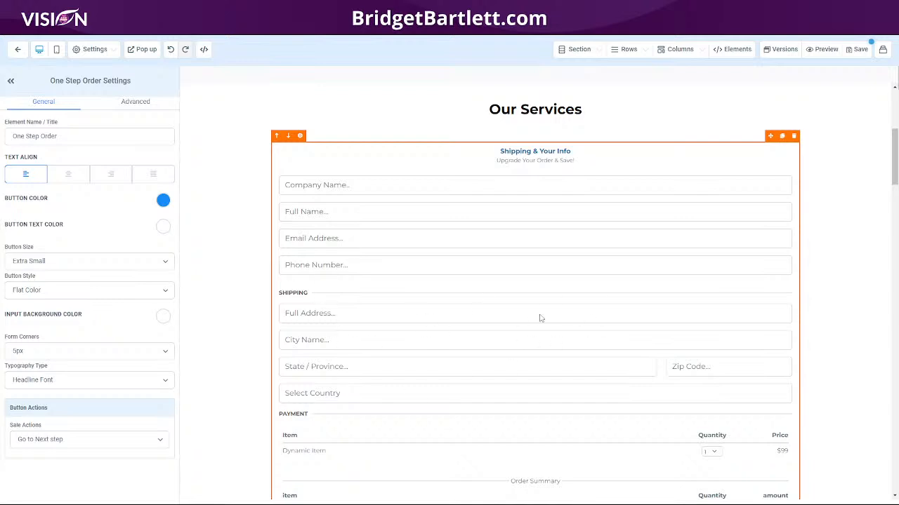
pyautogui.scroll(-3, 692, 398)
pyautogui.scroll(4, 692, 398)
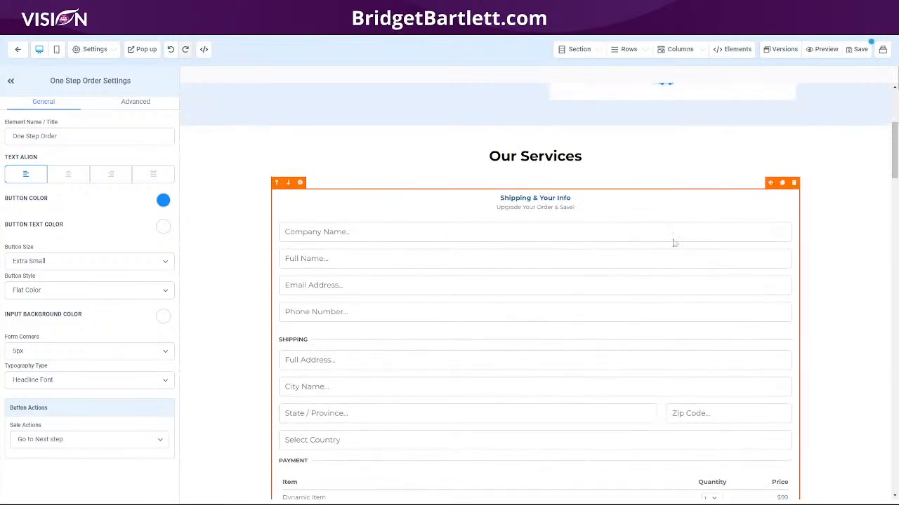
pyautogui.click(860, 51)
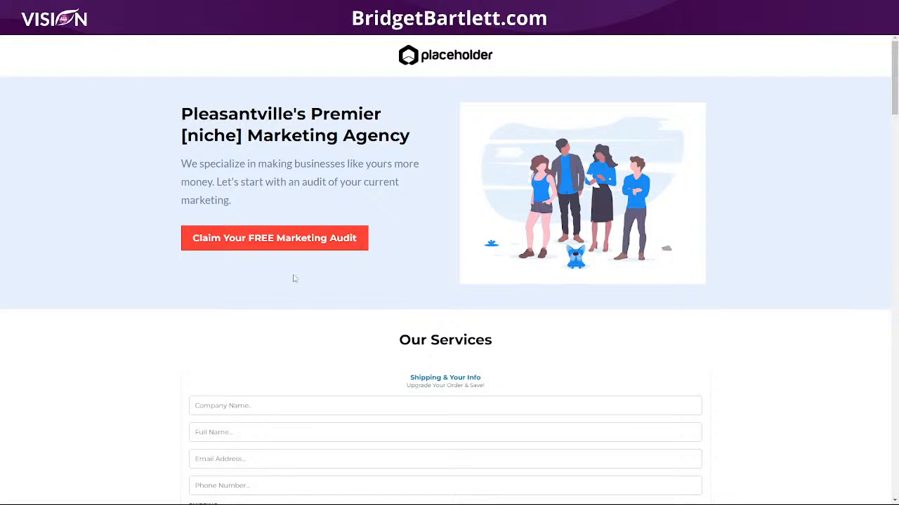
# - Scroll the preview to the order form listing the $197.00 month item and close the covering popup
pyautogui.scroll(-5, 471, 401)
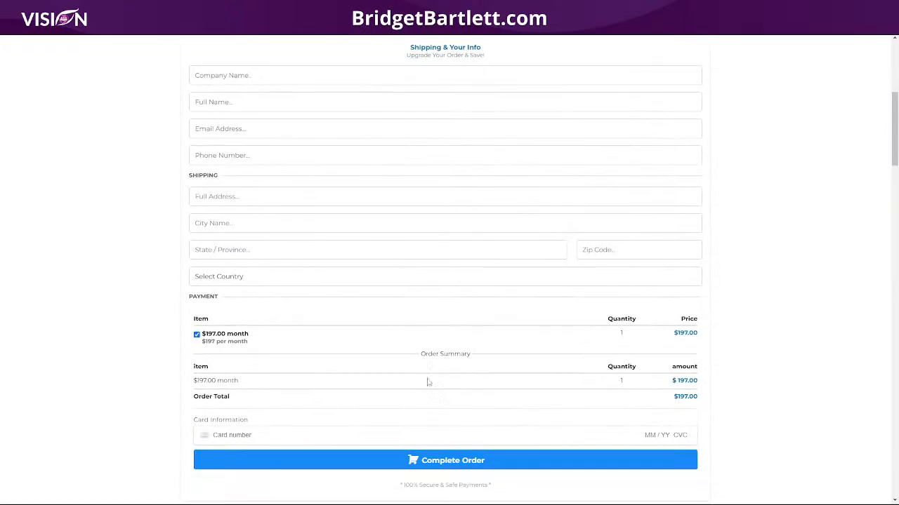
pyautogui.scroll(-1, 457, 391)
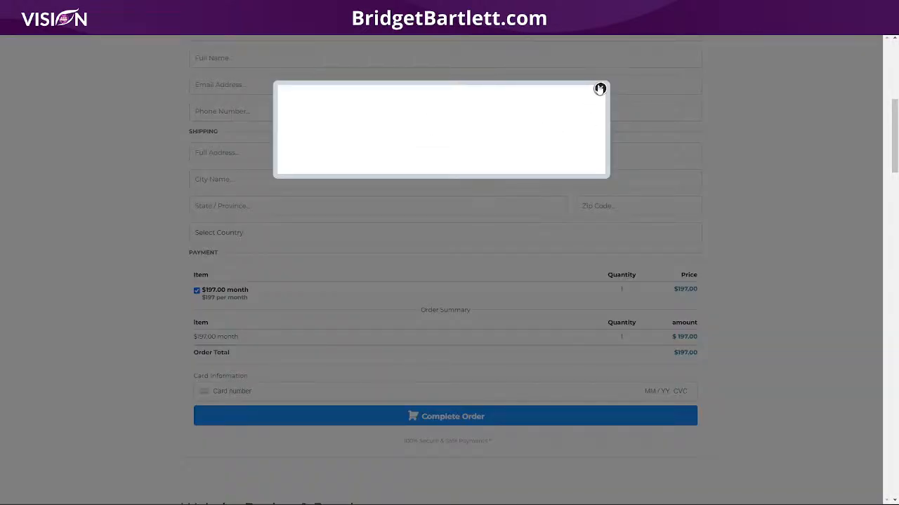
pyautogui.click(600, 89)
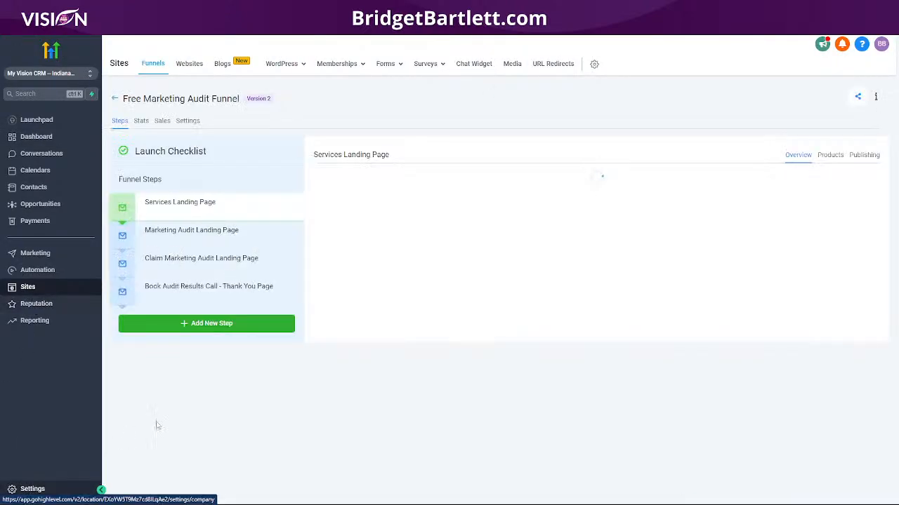
# - Switch to the agency view and look through the agency's company settings
pyautogui.click(21, 488)
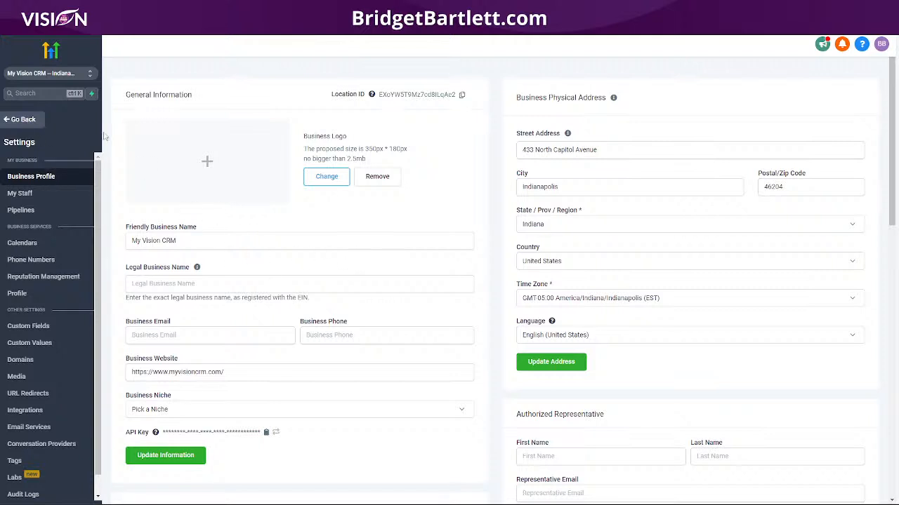
pyautogui.click(57, 74)
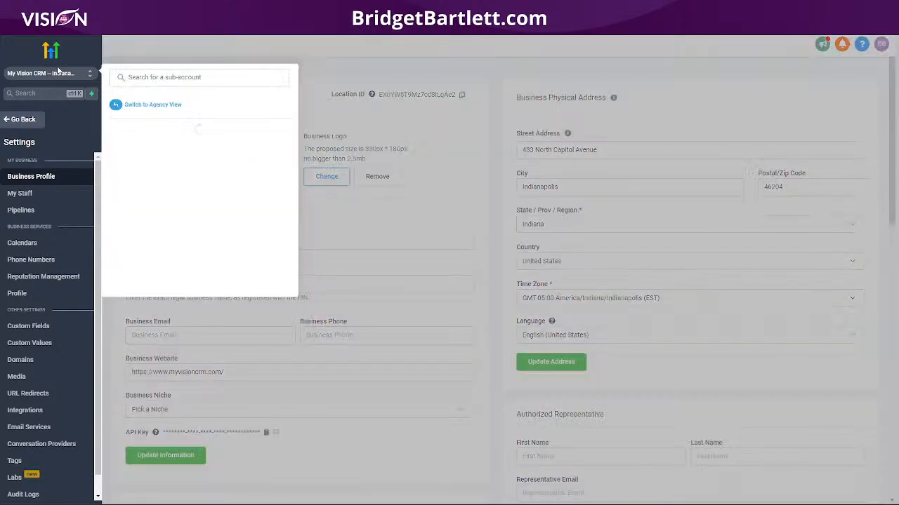
pyautogui.click(144, 106)
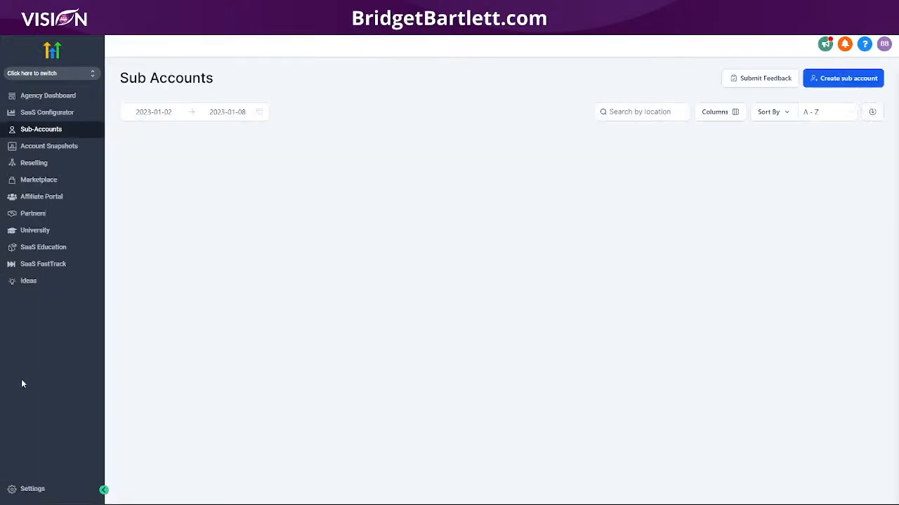
pyautogui.click(38, 491)
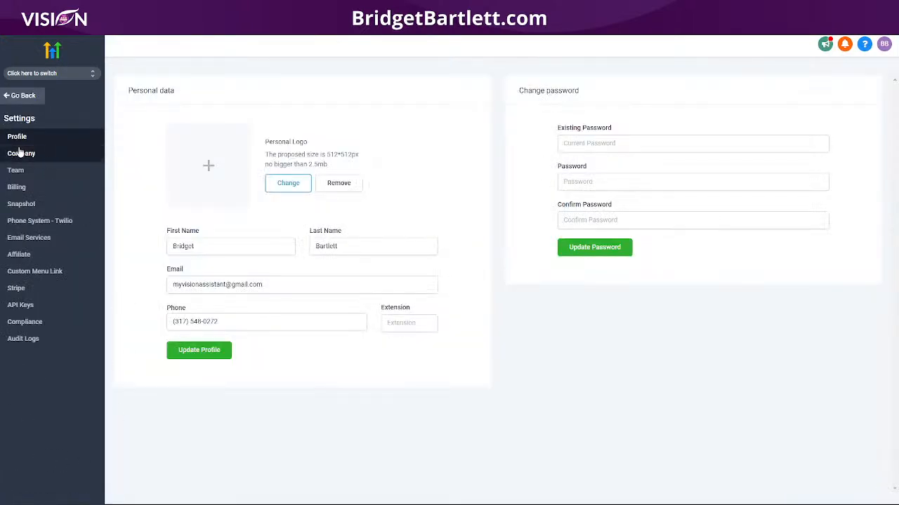
pyautogui.click(32, 153)
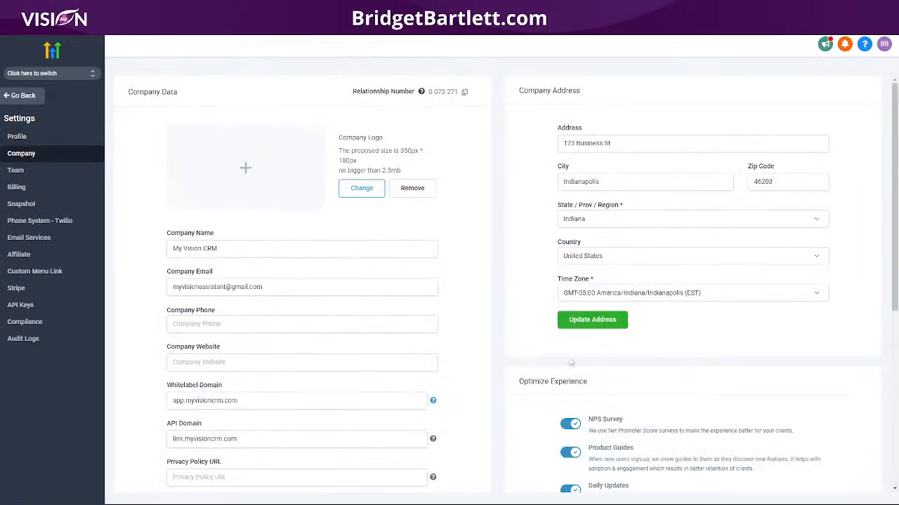
pyautogui.scroll(-5, 495, 362)
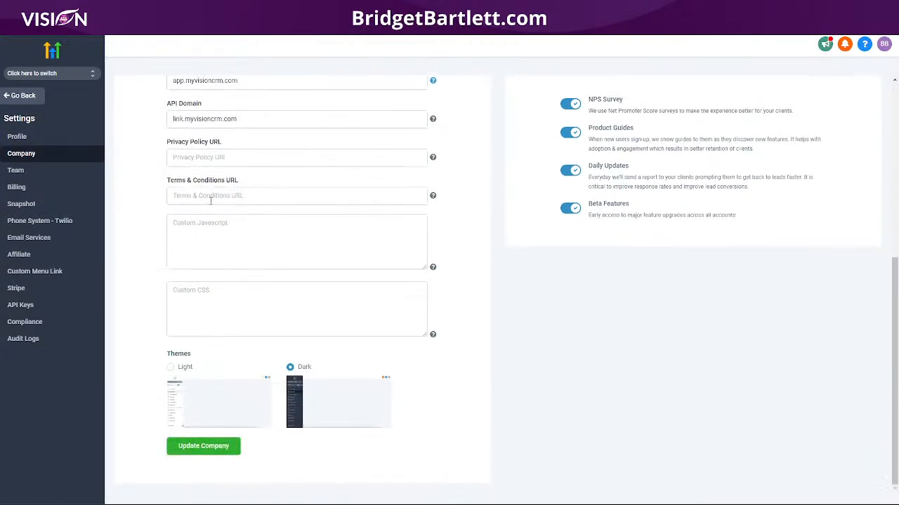
# - Switch into the My Vision CRM sub-account and open its Business Profile settings
pyautogui.click(57, 73)
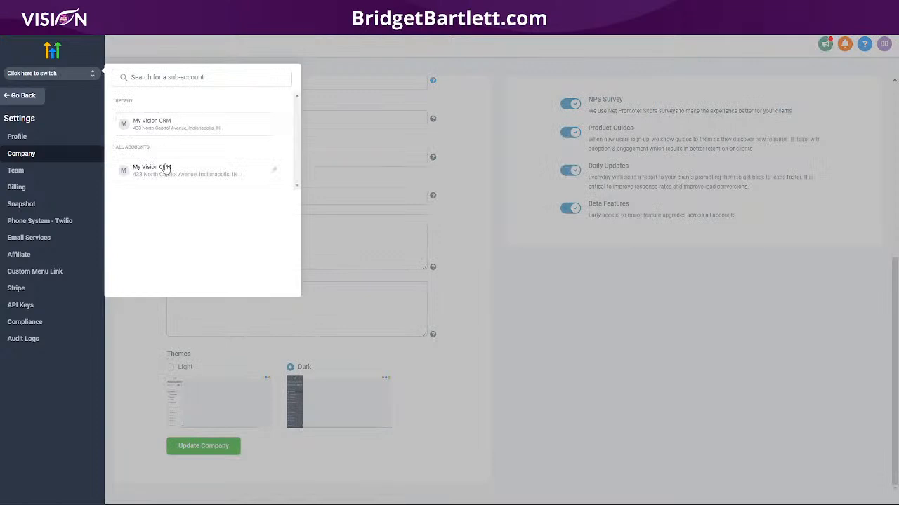
pyautogui.click(166, 168)
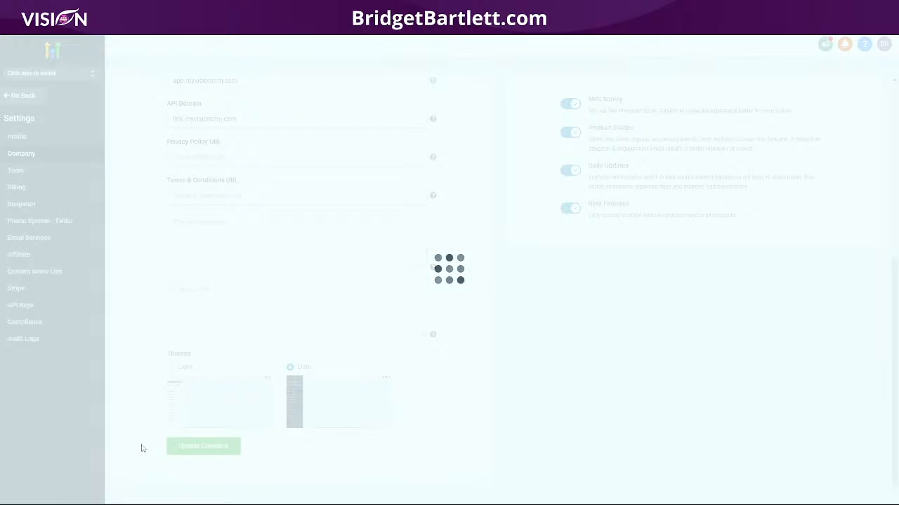
pyautogui.click(31, 489)
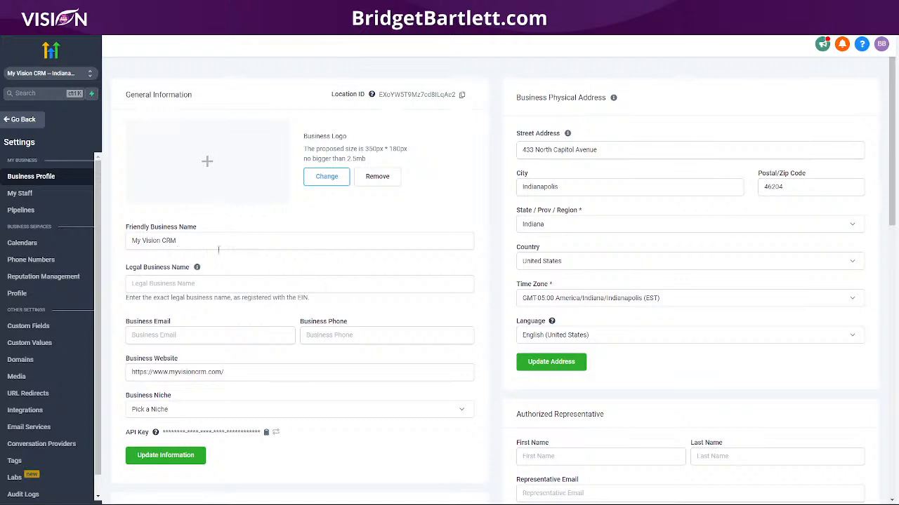
# - Enter the representative's first name, last name and e-mail, set Job Position to CEO, and save
pyautogui.scroll(-2, 220, 254)
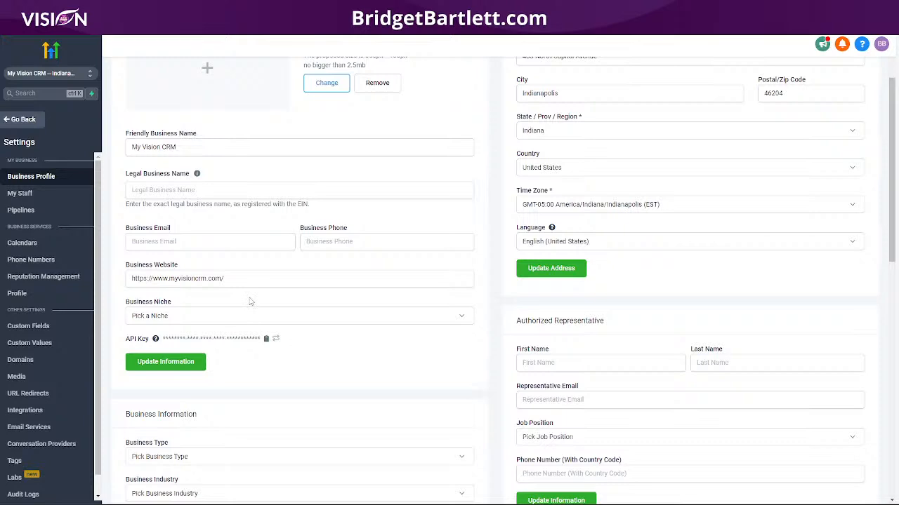
pyautogui.scroll(-2, 367, 391)
pyautogui.click(552, 271)
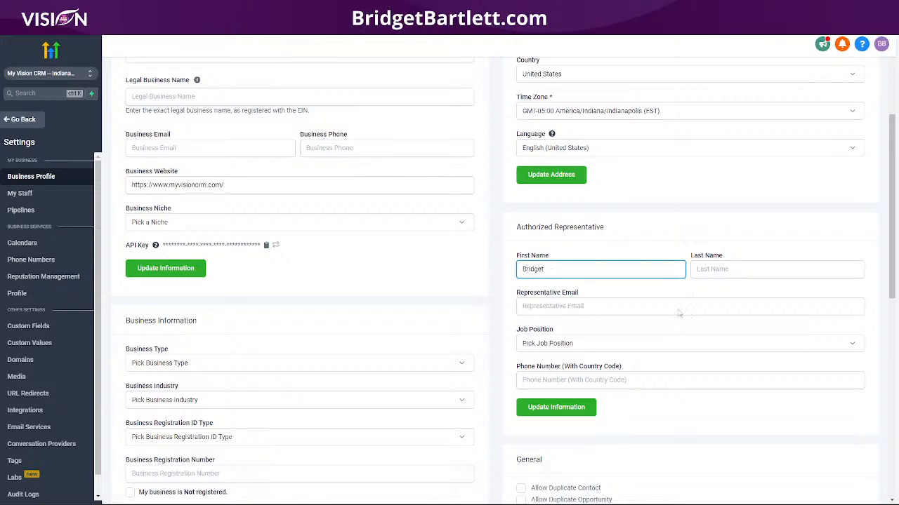
pyautogui.click(770, 267)
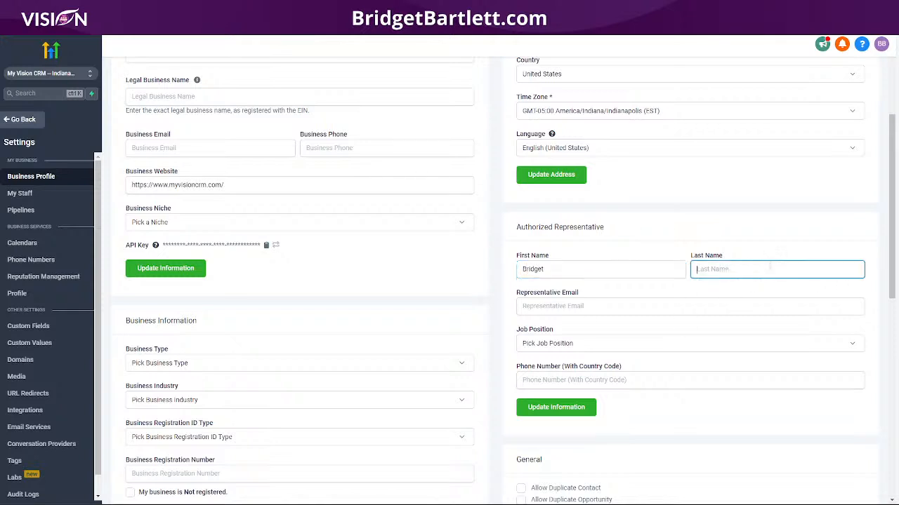
pyautogui.click(575, 308)
pyautogui.write('Info')
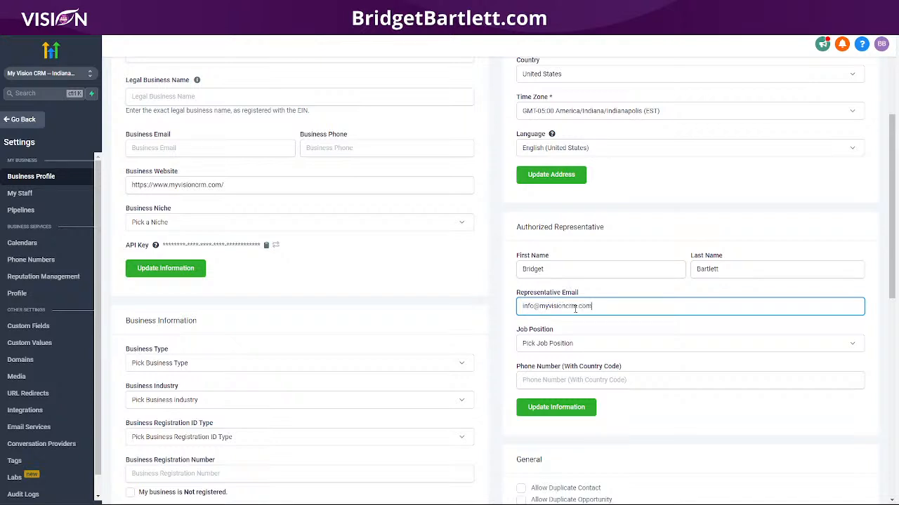
pyautogui.click(530, 344)
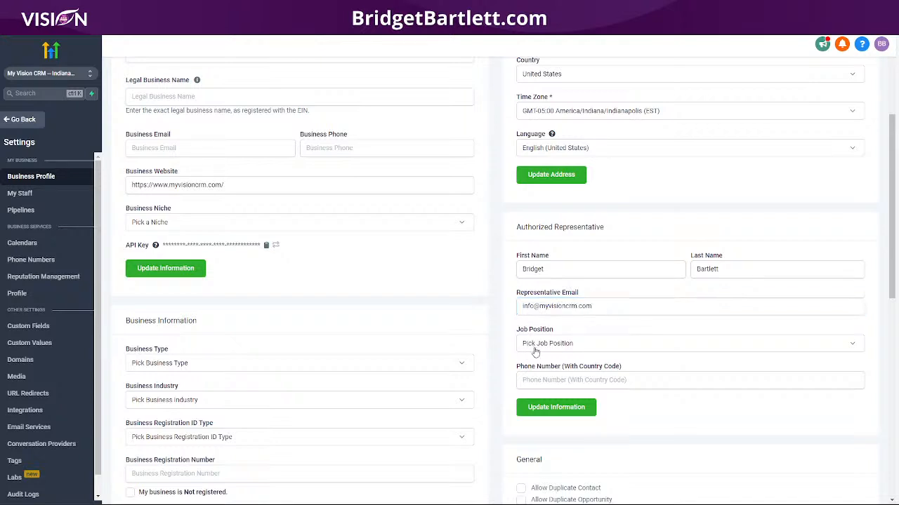
pyautogui.click(535, 405)
pyautogui.click(561, 408)
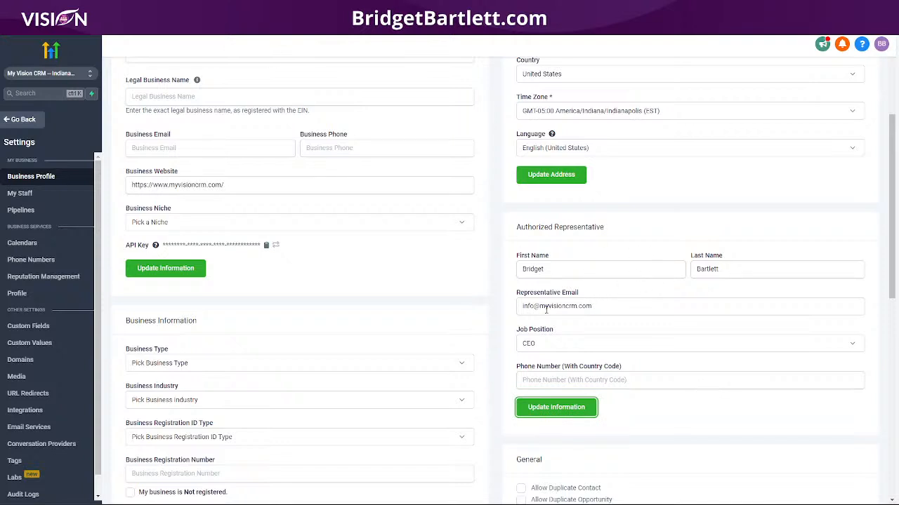
# - Correct the representative's e-mail address and save the details again
pyautogui.moveTo(537, 306); pyautogui.dragTo(625, 308)
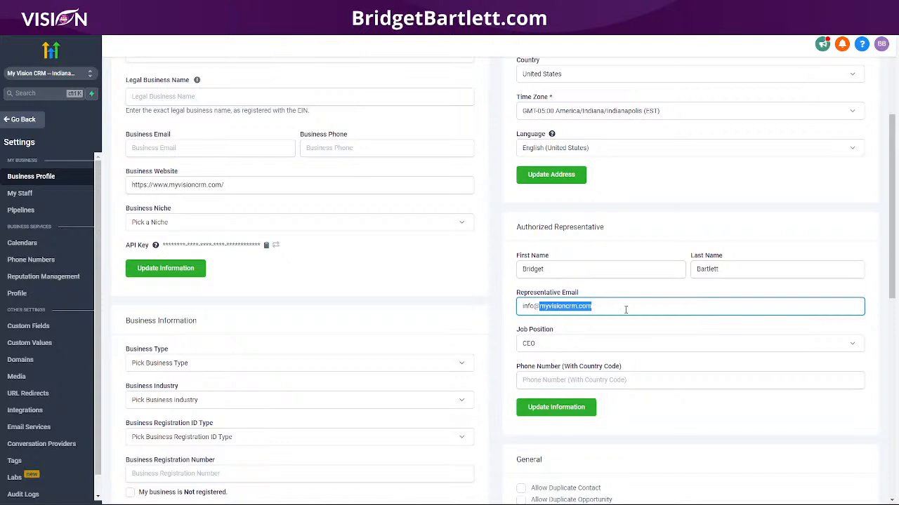
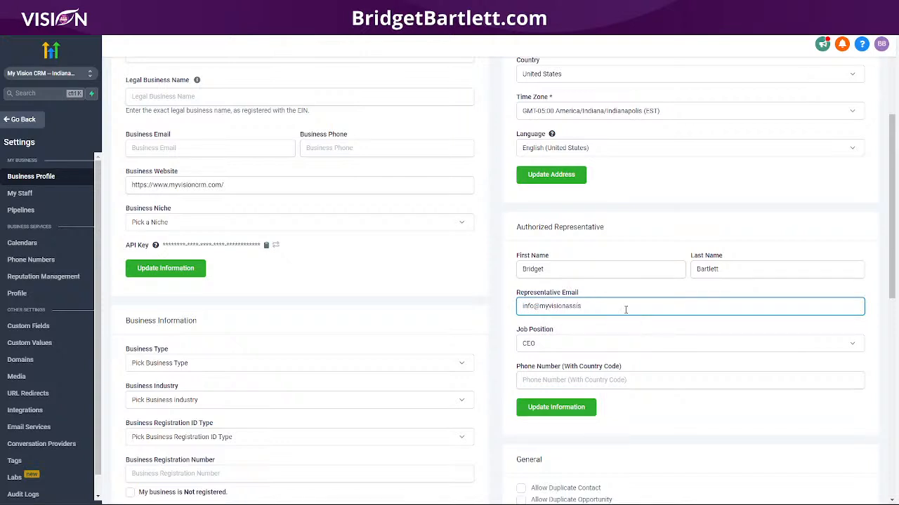
pyautogui.press('BackSpace')
pyautogui.press('BackSpace')
pyautogui.press('BackSpace')
pyautogui.press('BackSpace')
pyautogui.press('BackSpace')
pyautogui.click(563, 407)
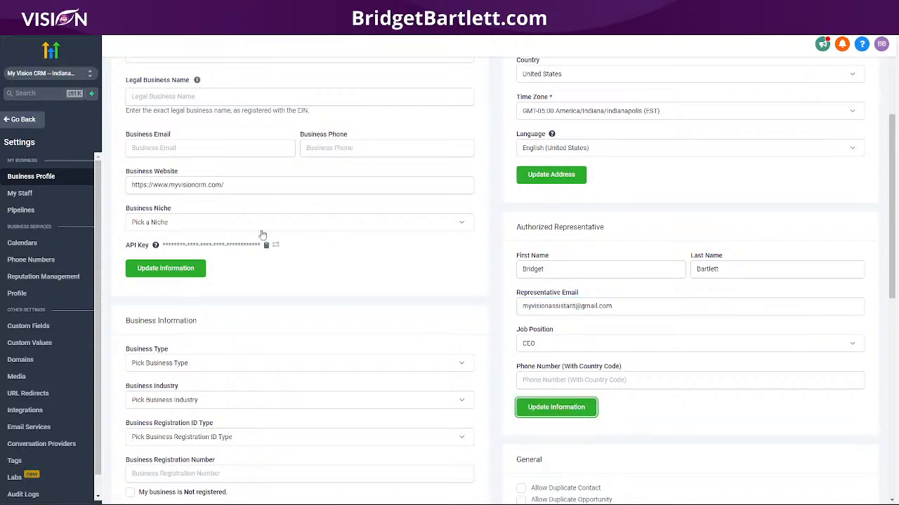
pyautogui.scroll(-1, 263, 233)
pyautogui.scroll(2, 281, 191)
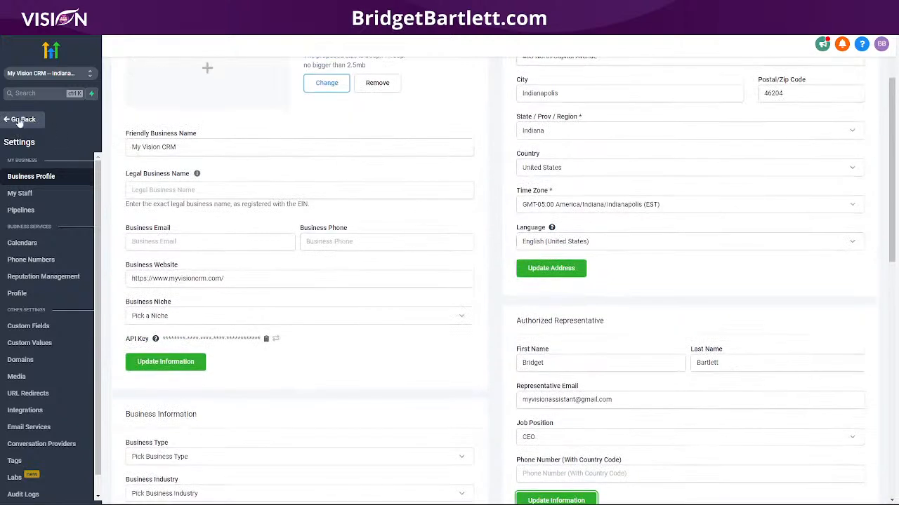
pyautogui.click(37, 76)
pyautogui.click(178, 106)
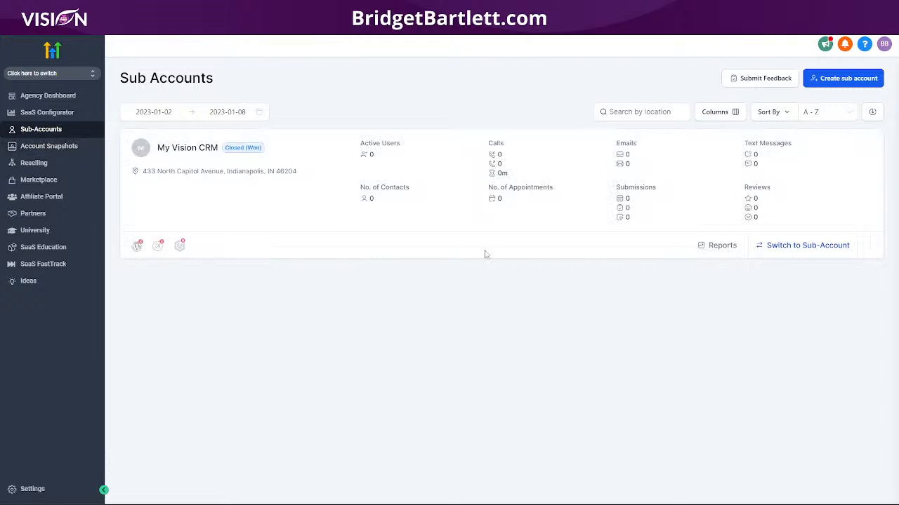
pyautogui.click(869, 245)
pyautogui.click(857, 276)
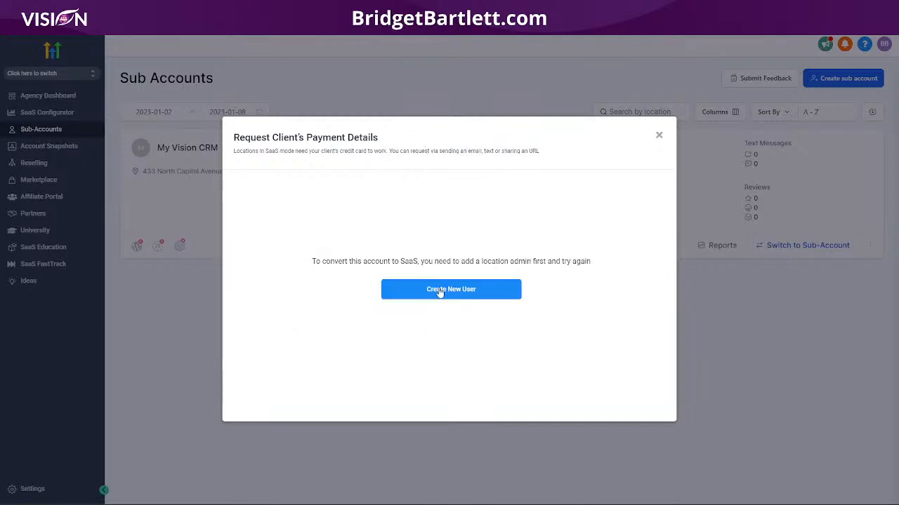
pyautogui.click(439, 292)
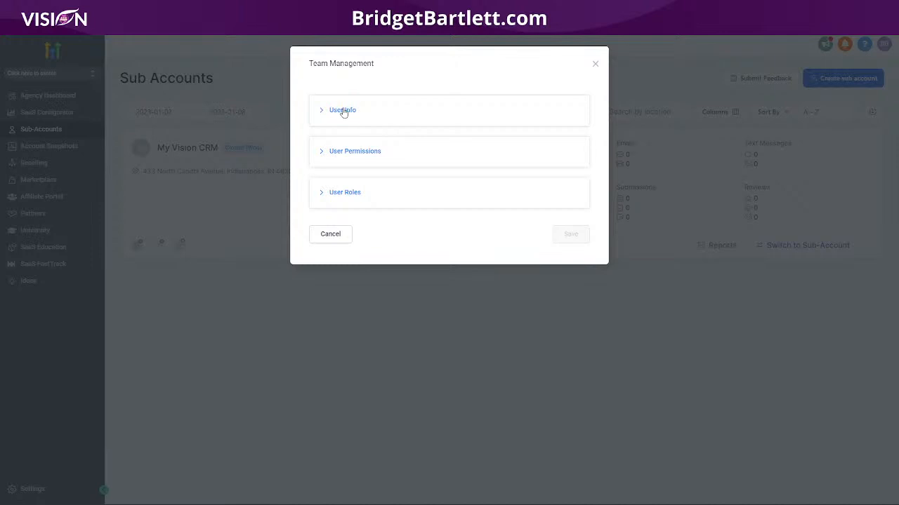
pyautogui.click(594, 64)
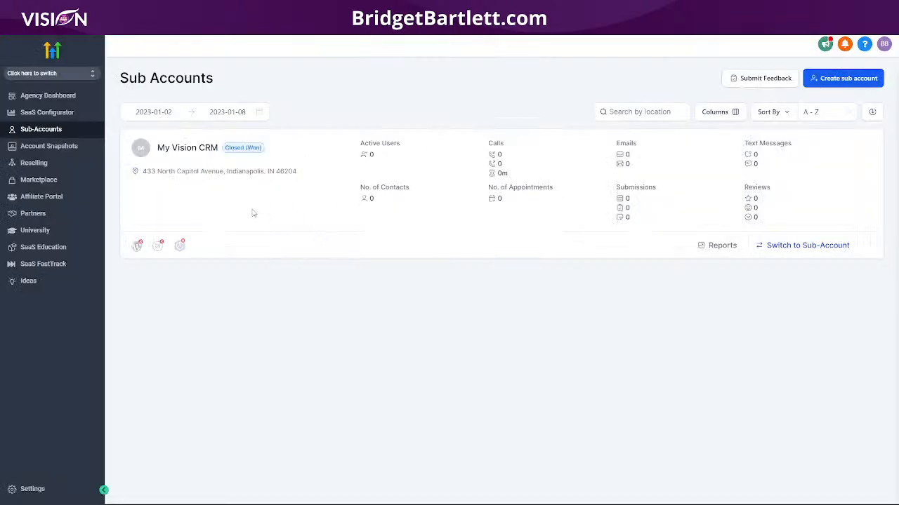
pyautogui.click(869, 248)
pyautogui.click(802, 250)
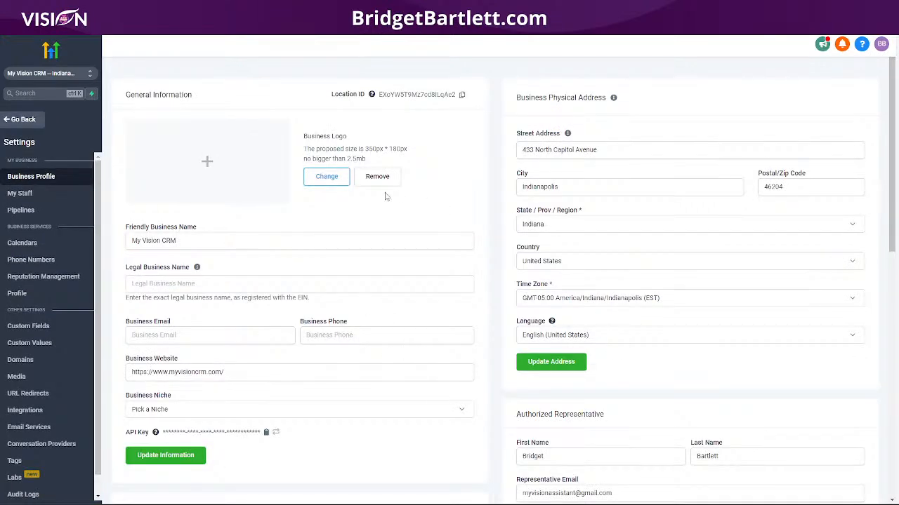
# - Leave Merge Facebook Contacts By Name off and enable Mark Emails as Invalid due to Hard Bounce
pyautogui.scroll(-4, 728, 293)
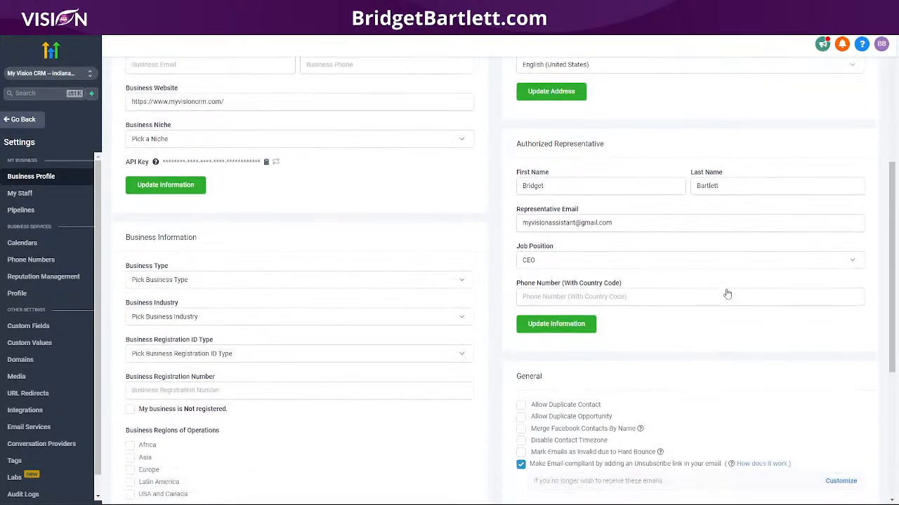
pyautogui.scroll(-3, 433, 333)
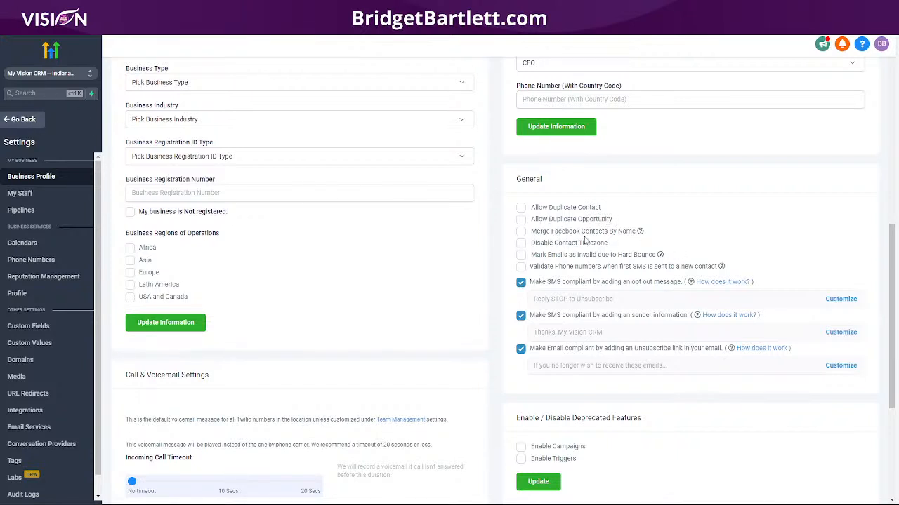
pyautogui.click(521, 232)
pyautogui.moveTo(641, 236)
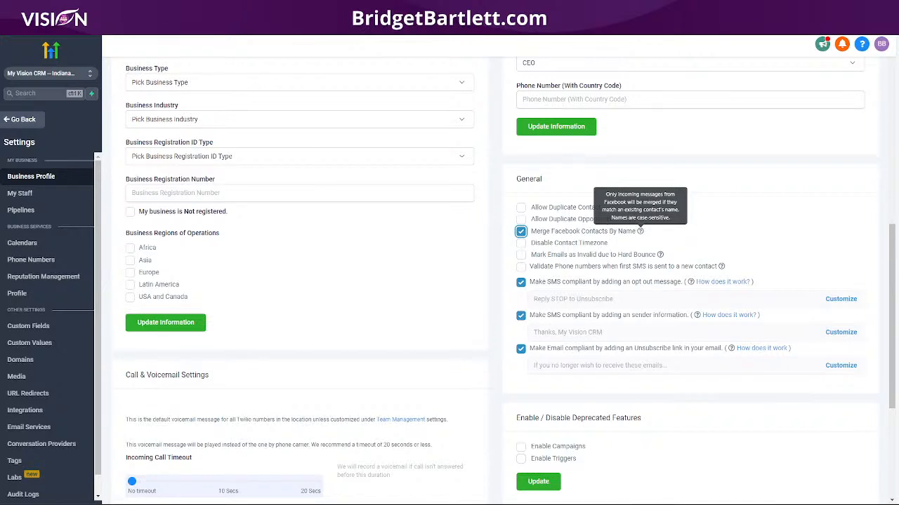
pyautogui.click(520, 232)
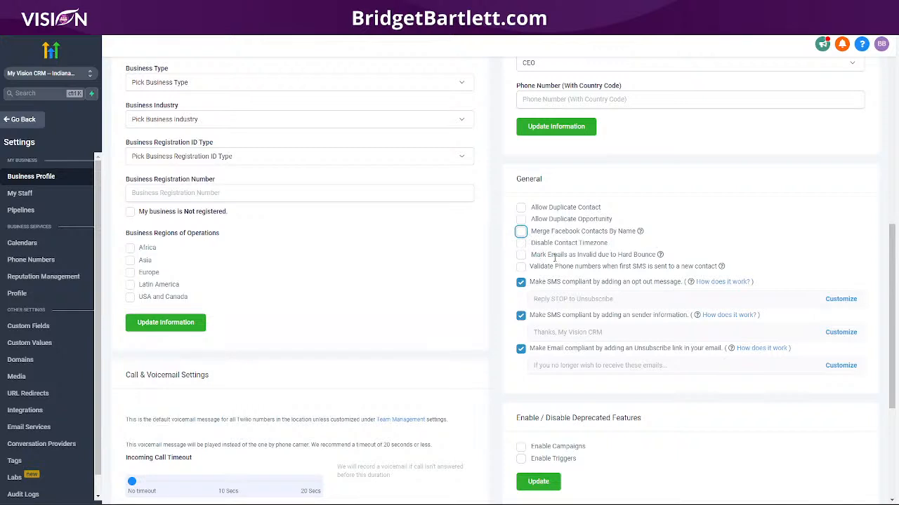
pyautogui.click(521, 255)
pyautogui.moveTo(722, 269)
pyautogui.click(847, 301)
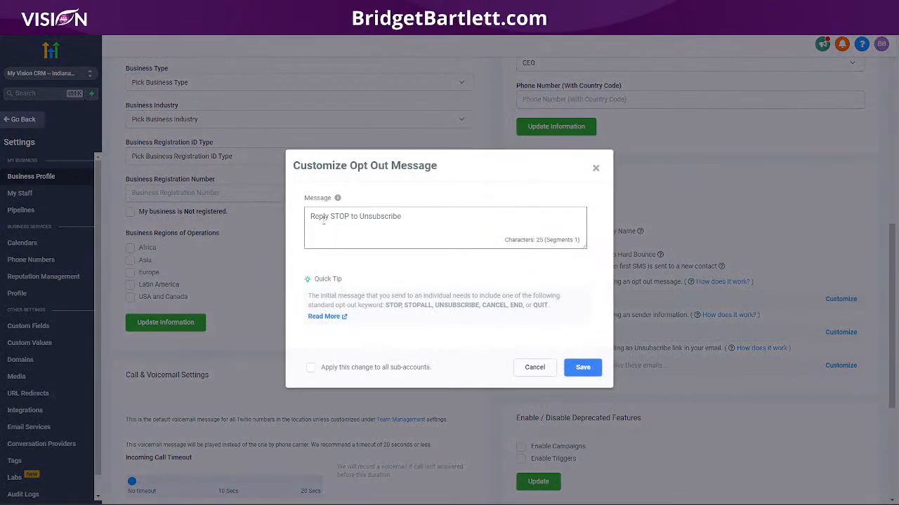
pyautogui.click(595, 168)
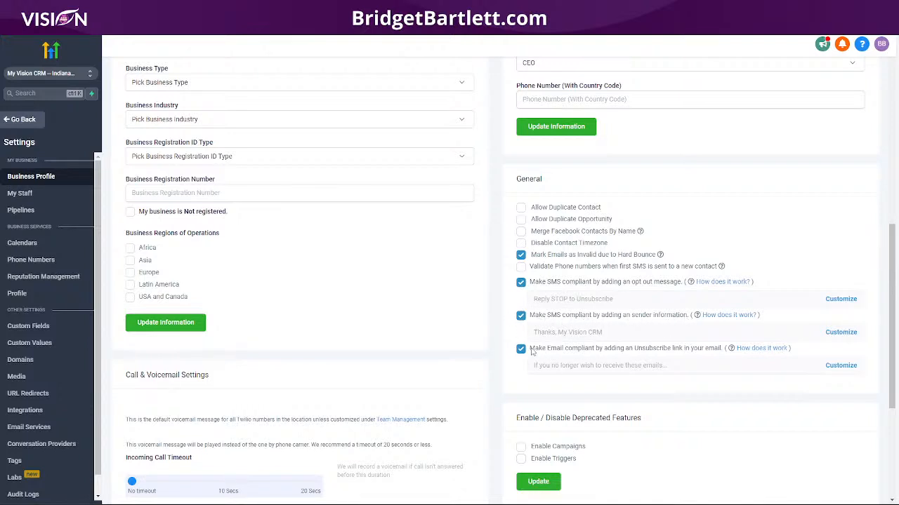
pyautogui.scroll(-2, 709, 383)
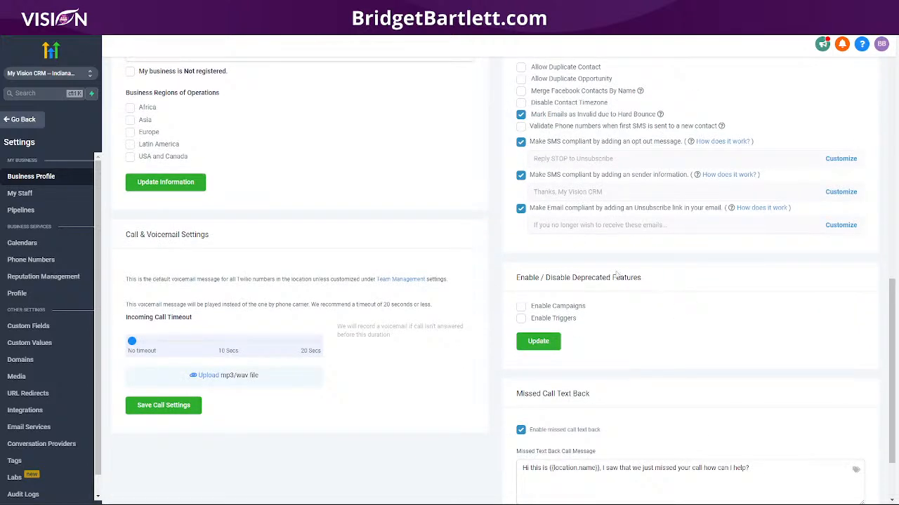
pyautogui.scroll(-1, 636, 291)
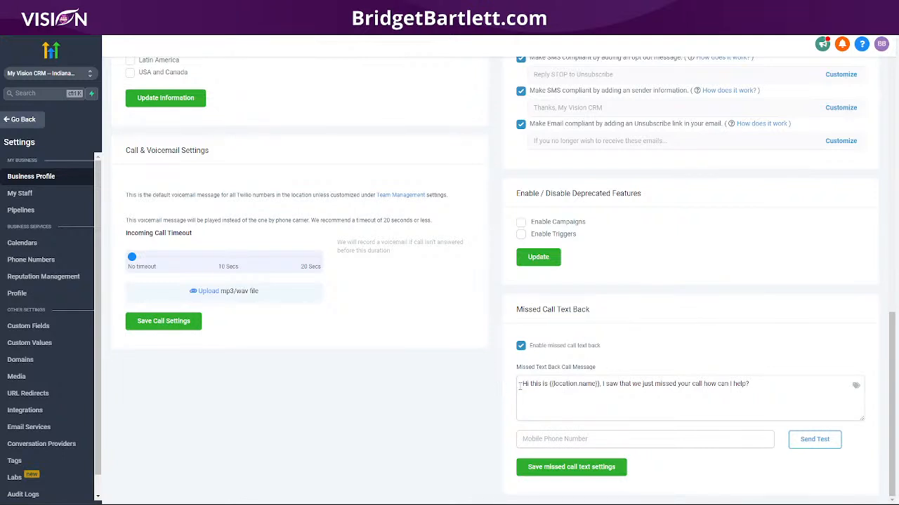
# - Leave the missed-call text-back settings and edit the single team member in My Staff
pyautogui.moveTo(518, 383); pyautogui.dragTo(783, 393)
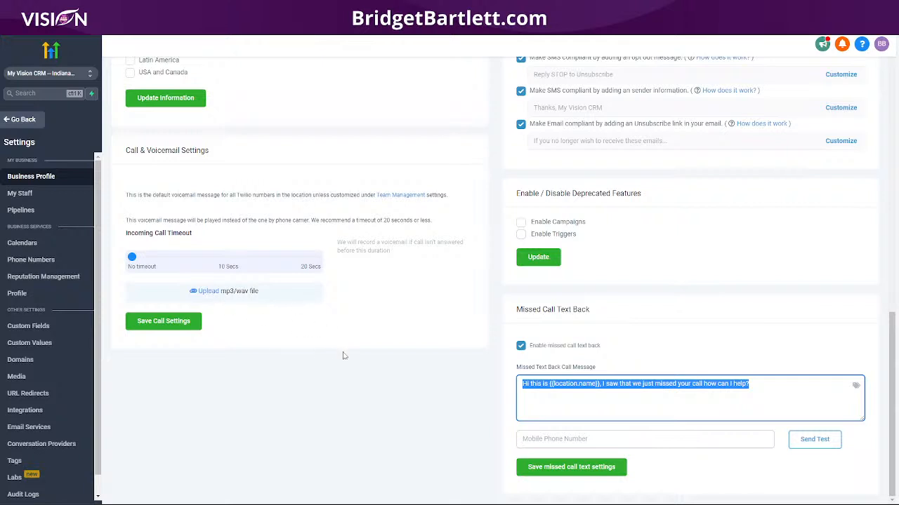
pyautogui.scroll(2, 343, 357)
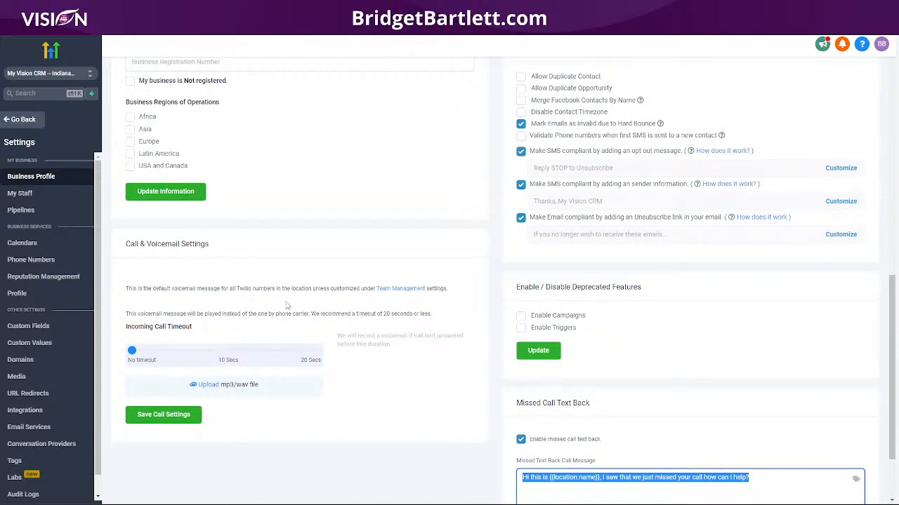
pyautogui.scroll(1, 286, 305)
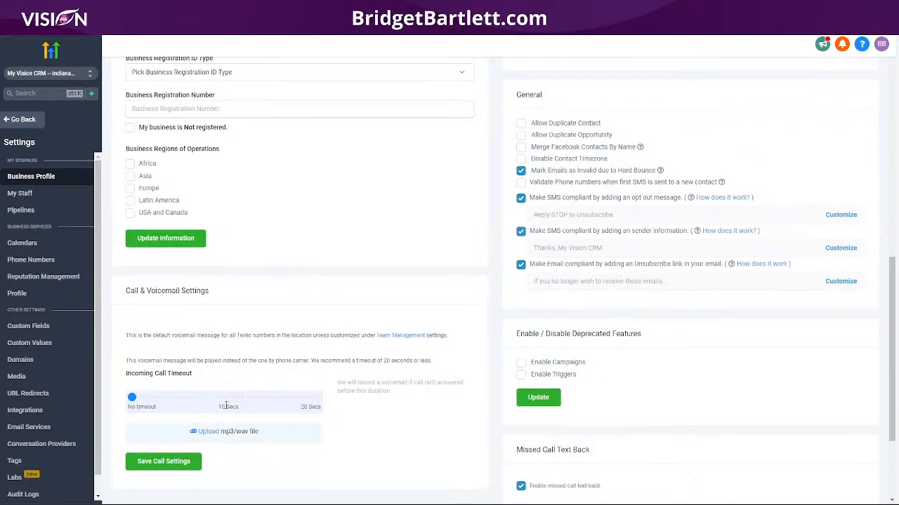
pyautogui.scroll(1, 267, 309)
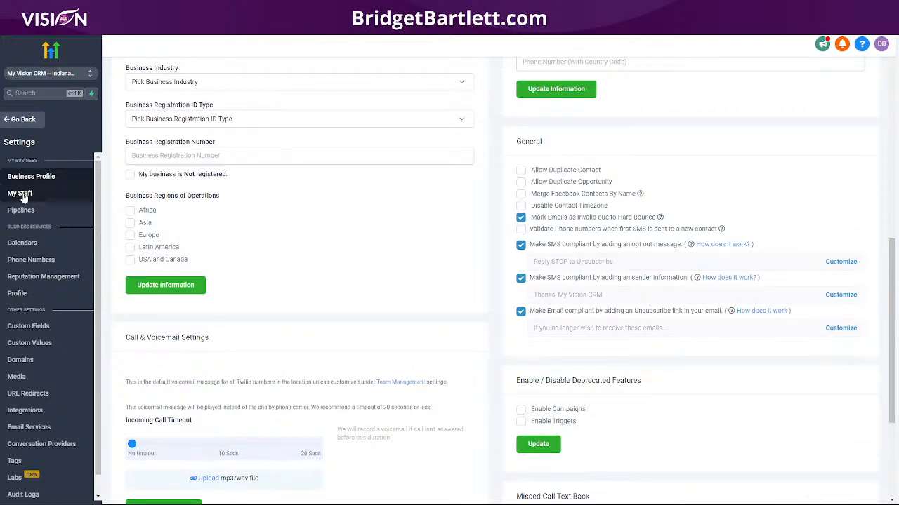
pyautogui.scroll(8, 238, 266)
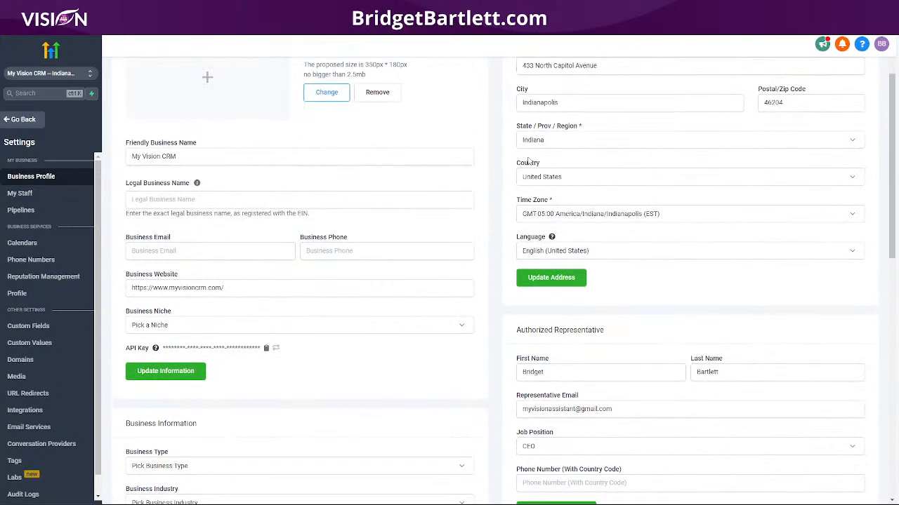
pyautogui.scroll(2, 637, 269)
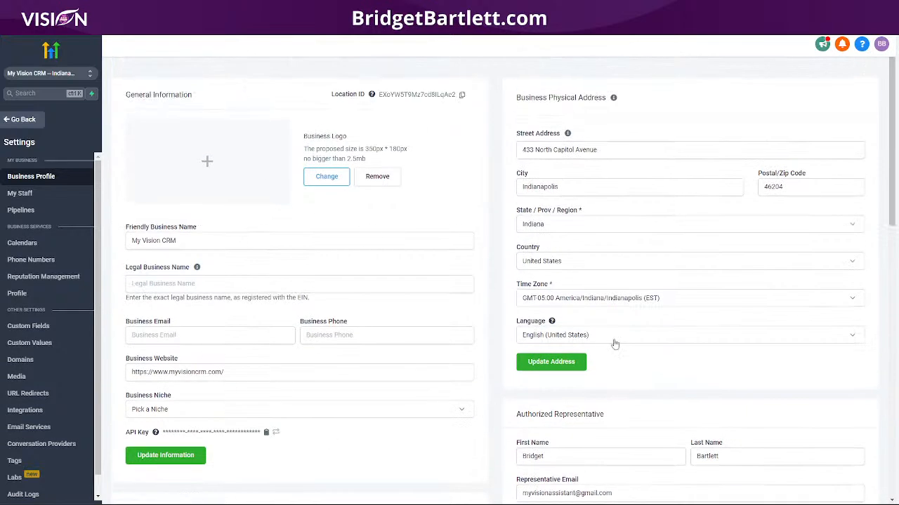
pyautogui.click(24, 196)
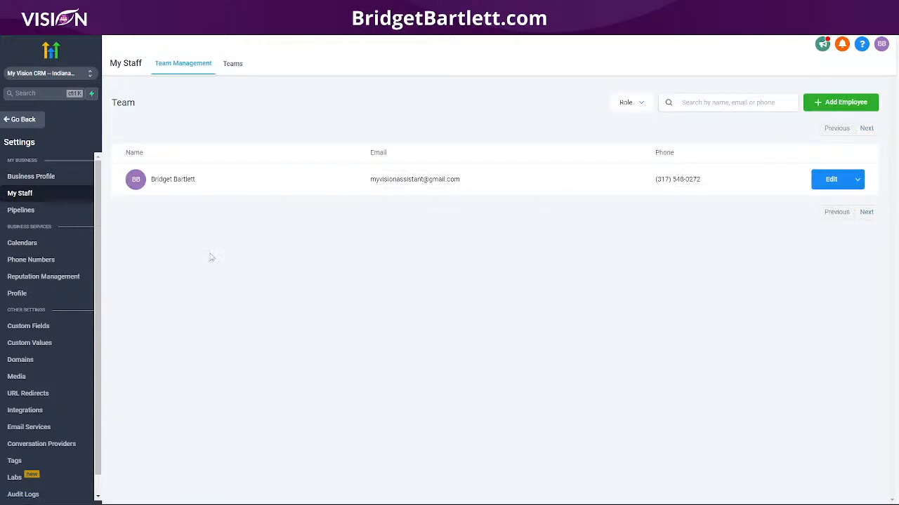
pyautogui.click(828, 179)
# - Search available phone numbers in area code 317 and select the first one
pyautogui.click(33, 261)
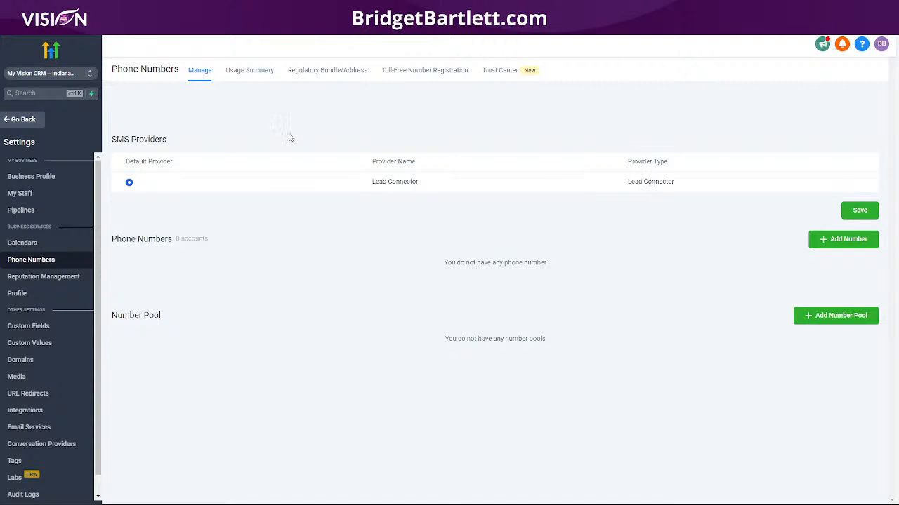
pyautogui.click(840, 241)
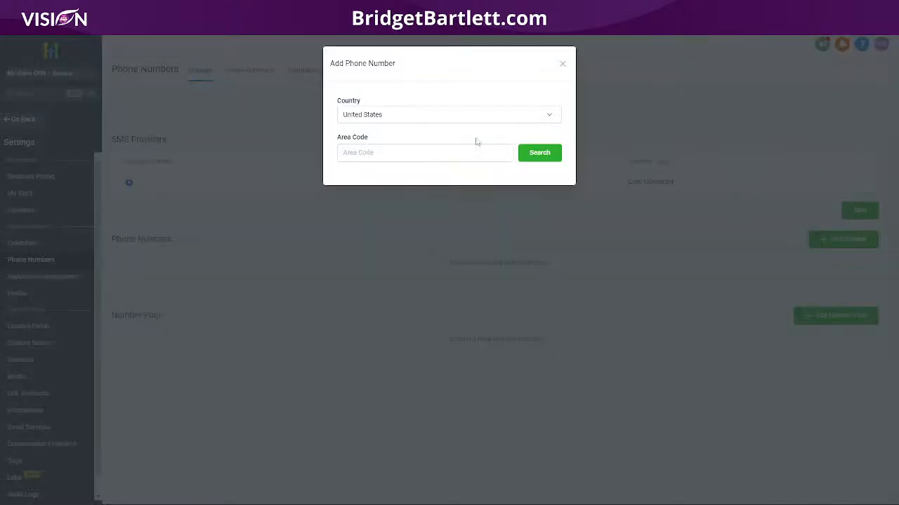
pyautogui.click(366, 153)
pyautogui.write('317')
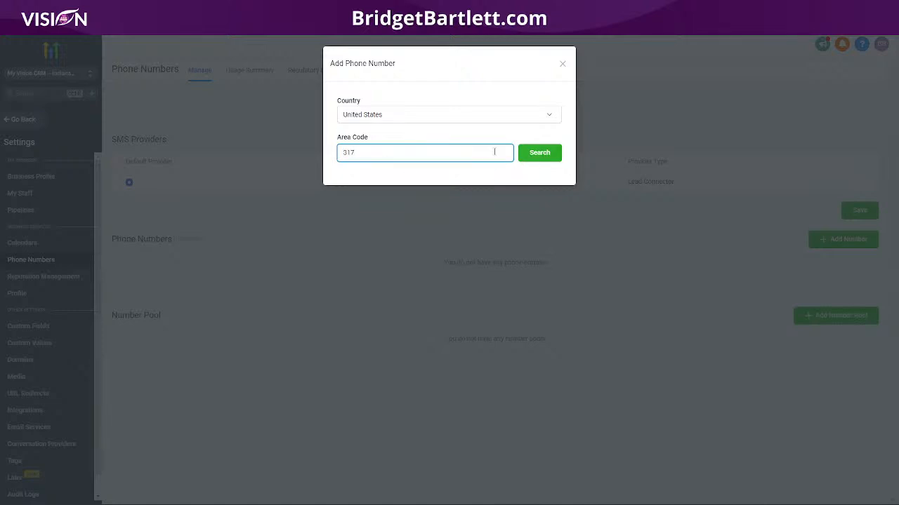
pyautogui.click(533, 153)
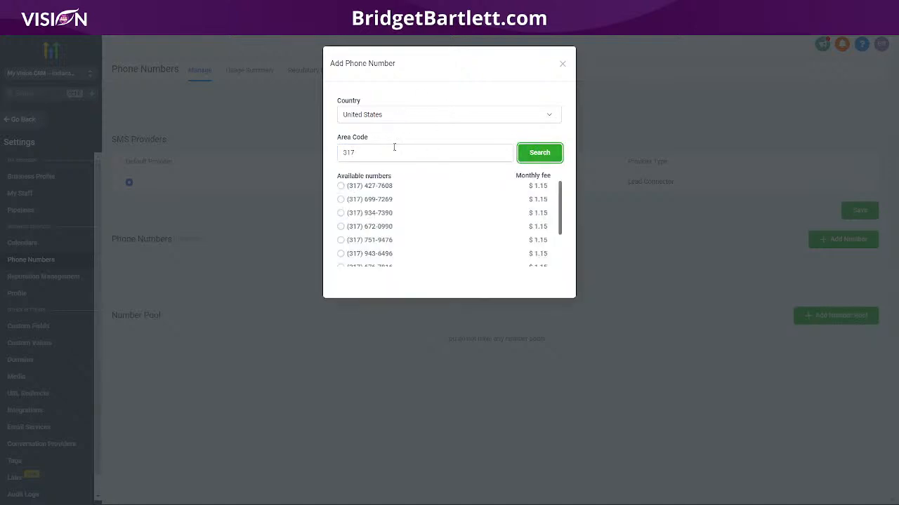
pyautogui.click(340, 186)
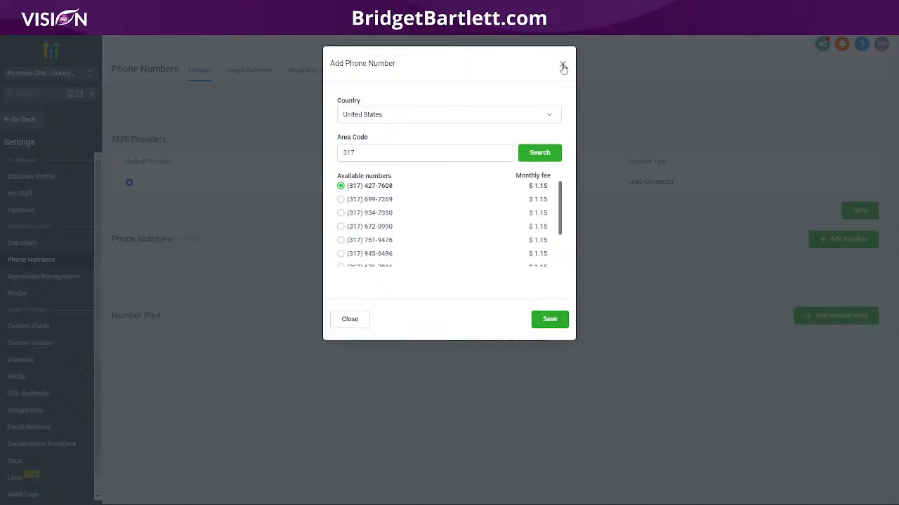
pyautogui.moveTo(399, 189); pyautogui.dragTo(369, 174)
# - Discard the phone number unsaved and scroll through the Profile settings to the availability section
pyautogui.click(562, 63)
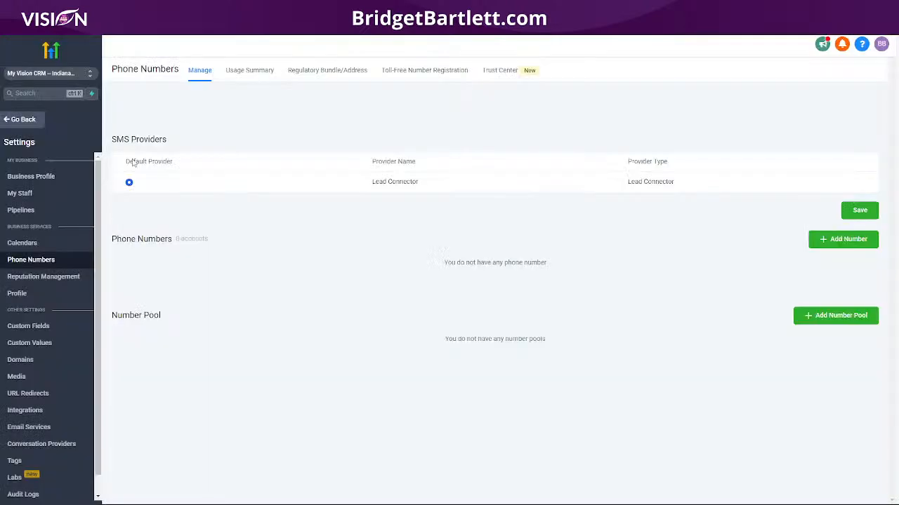
pyautogui.click(46, 279)
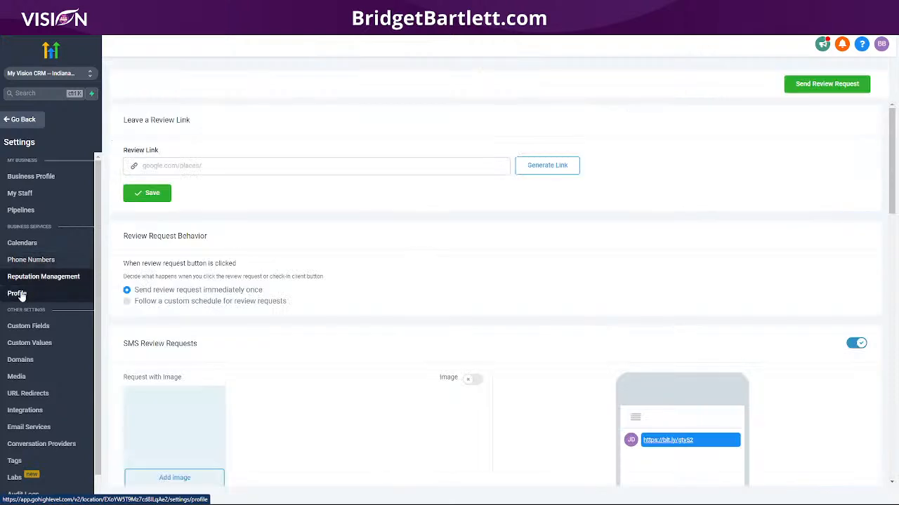
pyautogui.click(18, 293)
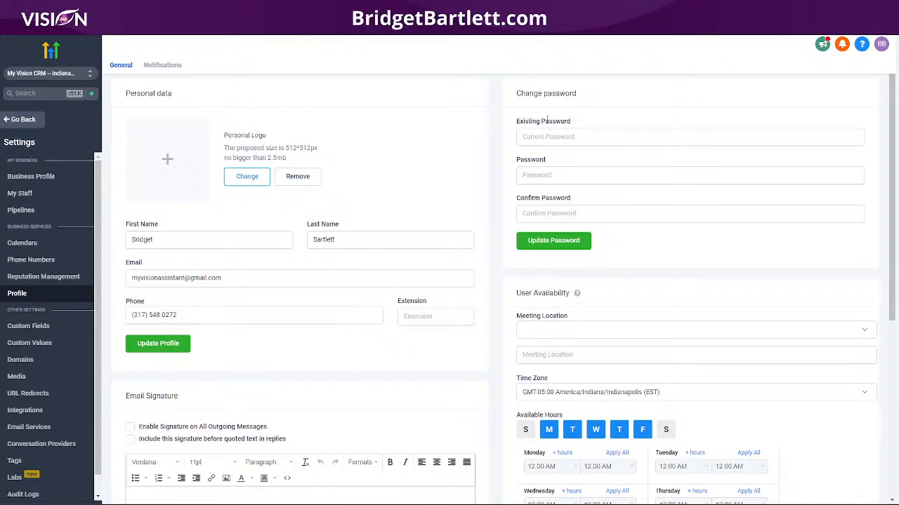
pyautogui.scroll(-2, 651, 185)
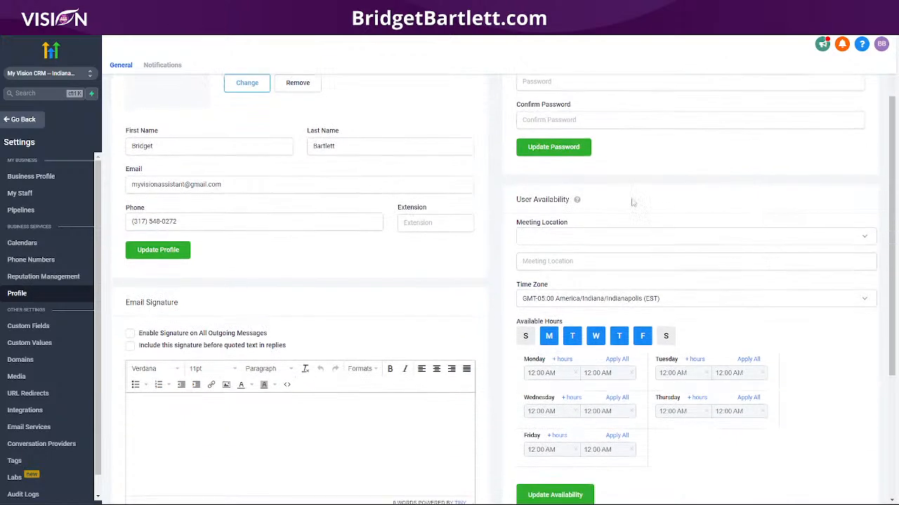
pyautogui.scroll(-1, 438, 280)
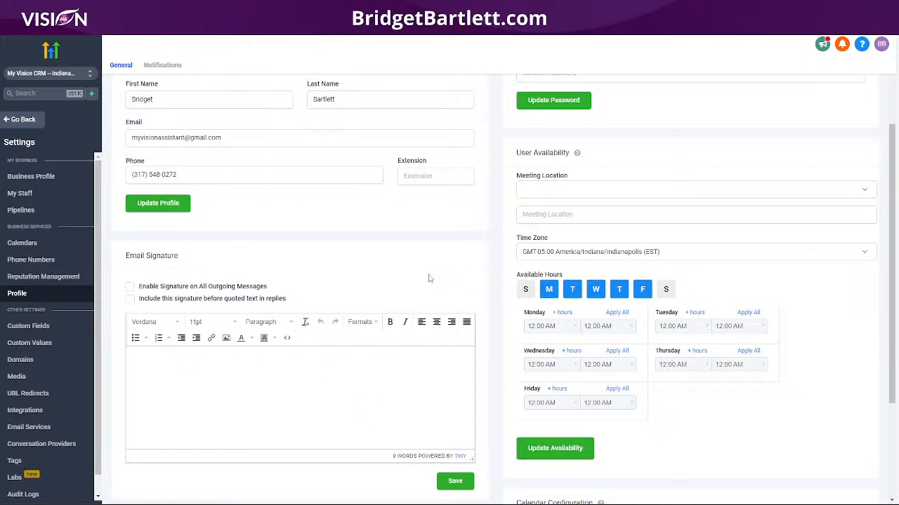
pyautogui.scroll(-2, 460, 267)
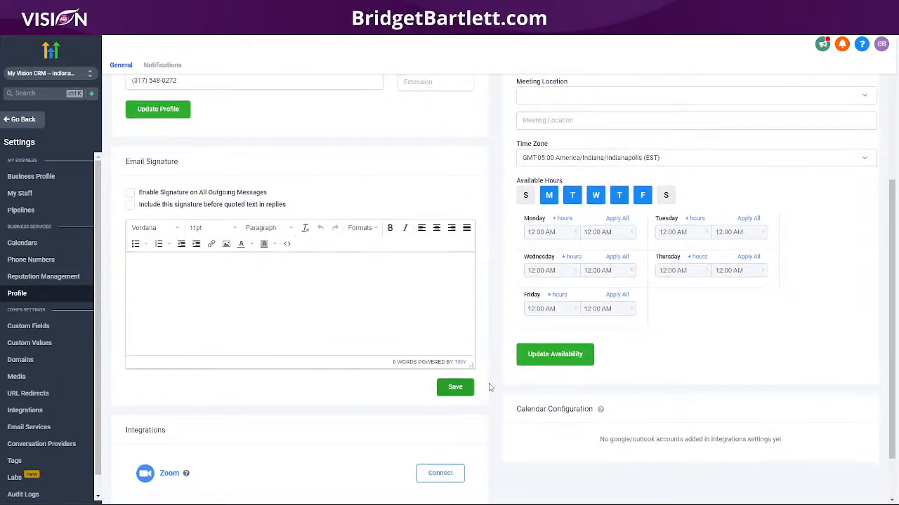
pyautogui.scroll(-2, 475, 390)
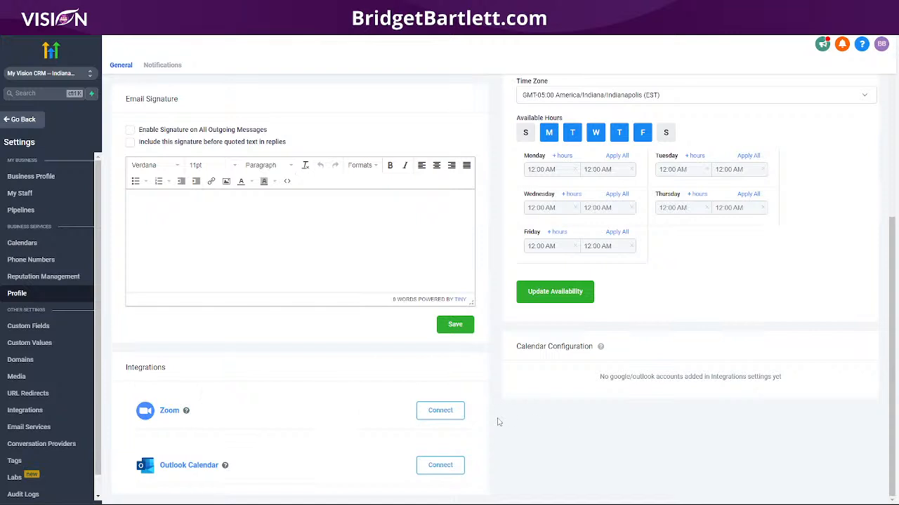
# - Copy the First Name field's unique key {{ contact.first_name }} from the Custom Fields list
pyautogui.click(43, 329)
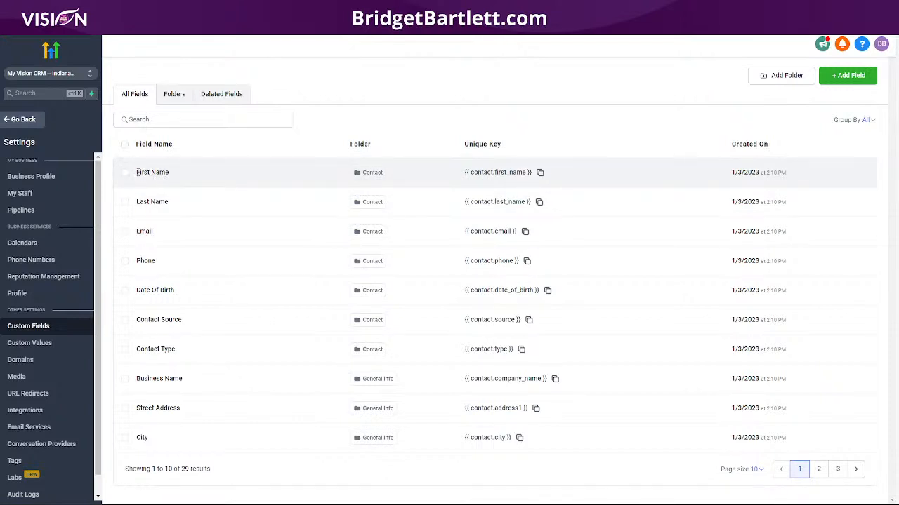
pyautogui.moveTo(139, 172); pyautogui.dragTo(182, 174)
pyautogui.click(541, 174)
pyautogui.click(540, 172)
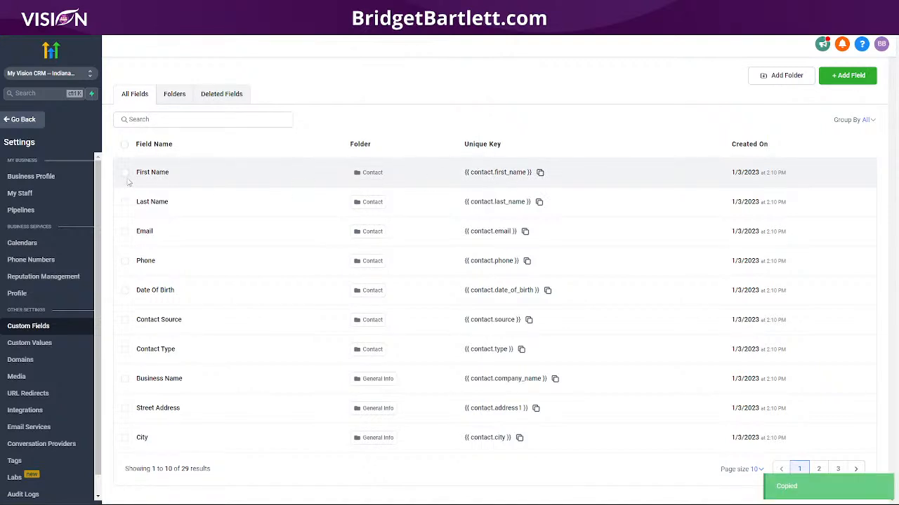
pyautogui.moveTo(138, 172); pyautogui.dragTo(179, 176)
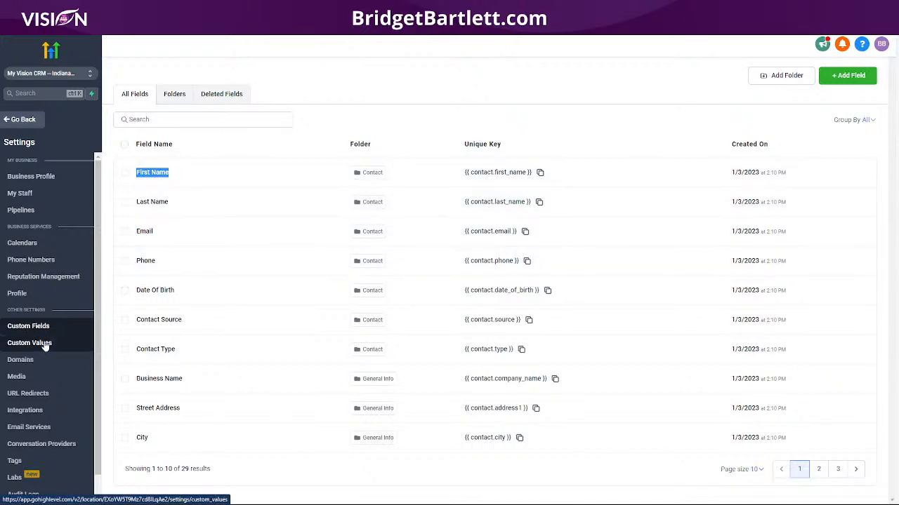
# - Browse the Custom Values, Domains and Media library settings
pyautogui.click(44, 345)
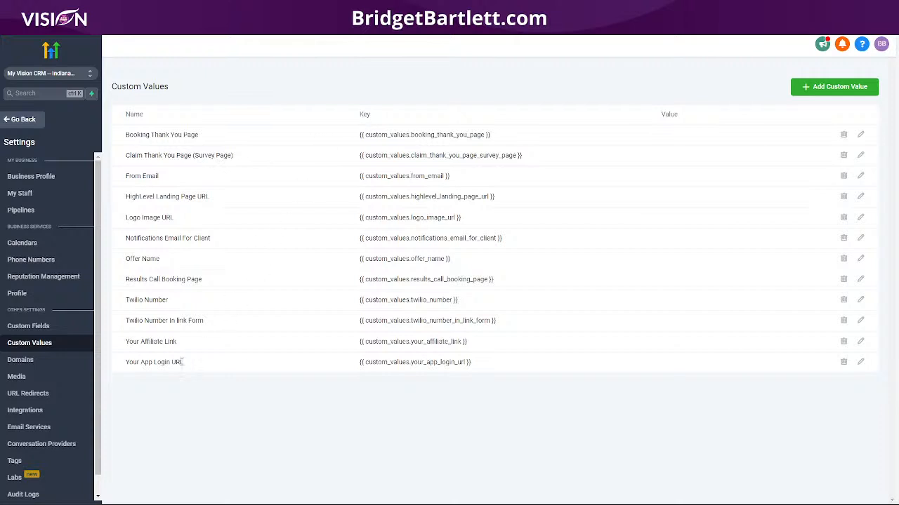
pyautogui.click(19, 361)
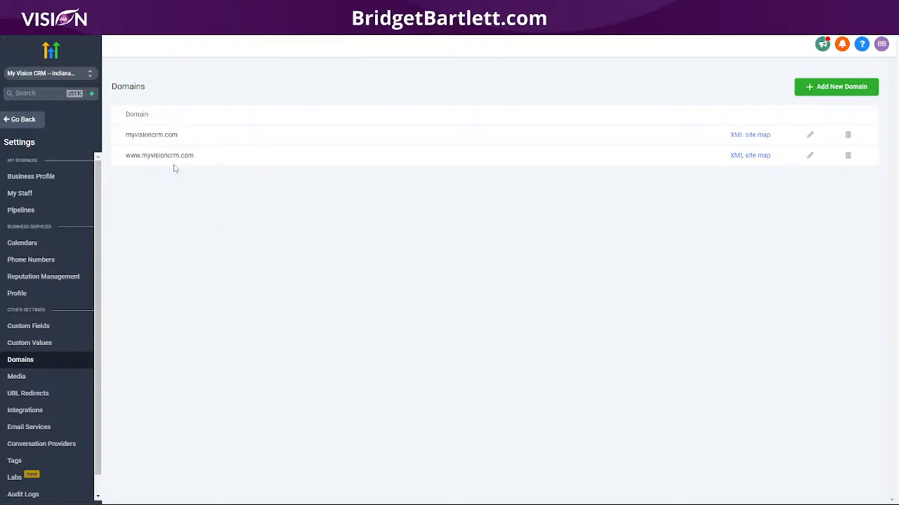
pyautogui.click(59, 381)
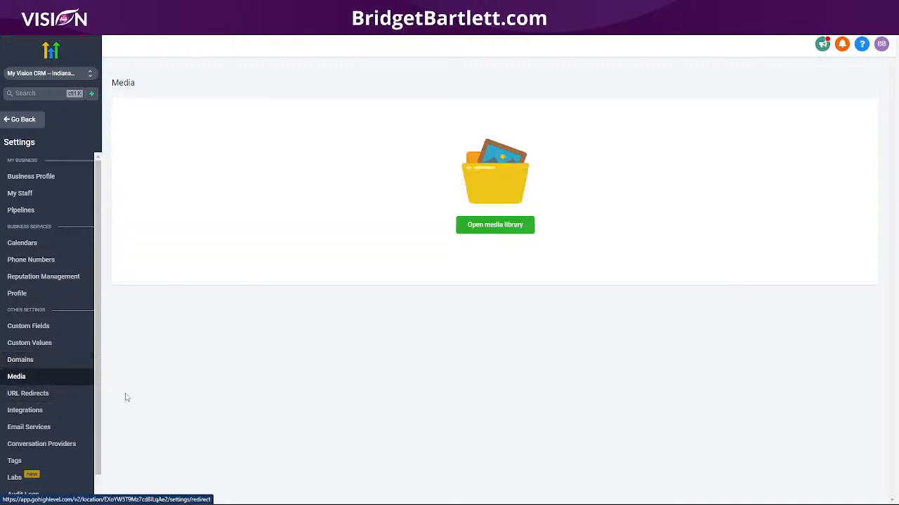
pyautogui.click(509, 226)
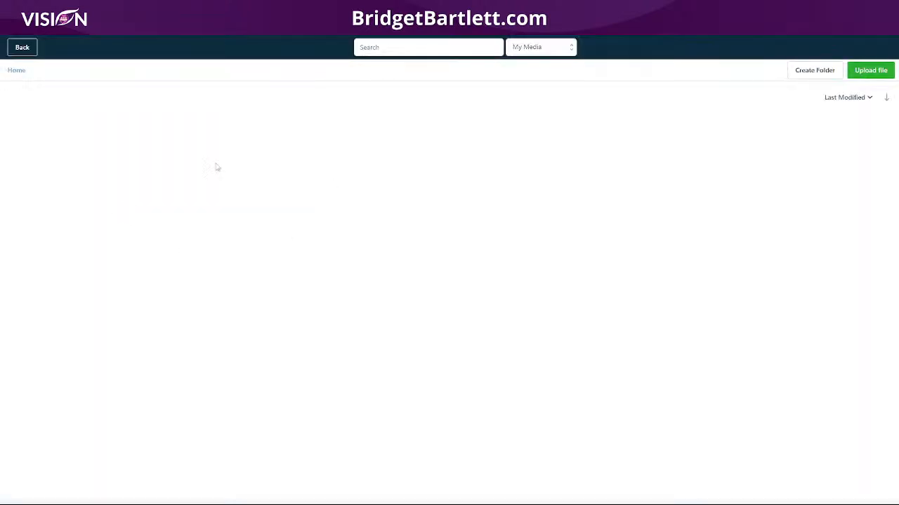
pyautogui.click(21, 47)
pyautogui.click(44, 394)
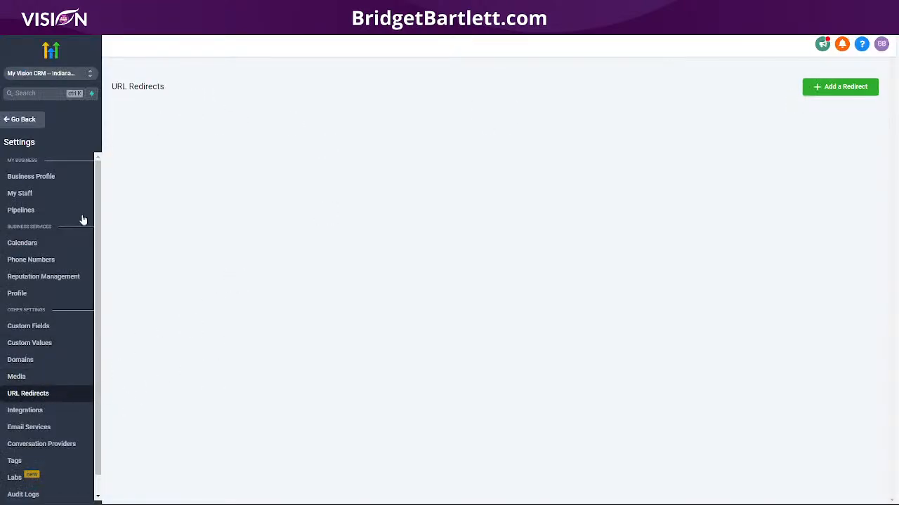
pyautogui.click(34, 361)
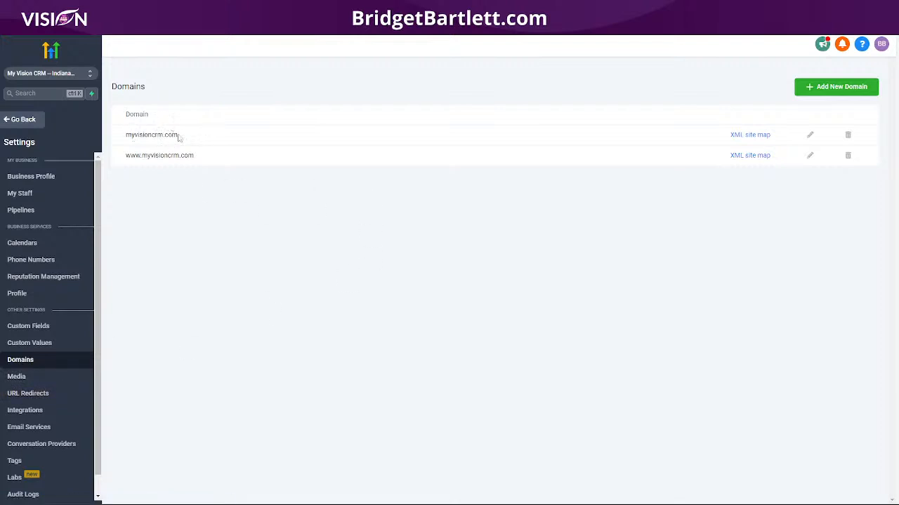
# - Start a URL redirect on myvisioncrm.com, then discard it without adding anything
pyautogui.click(20, 394)
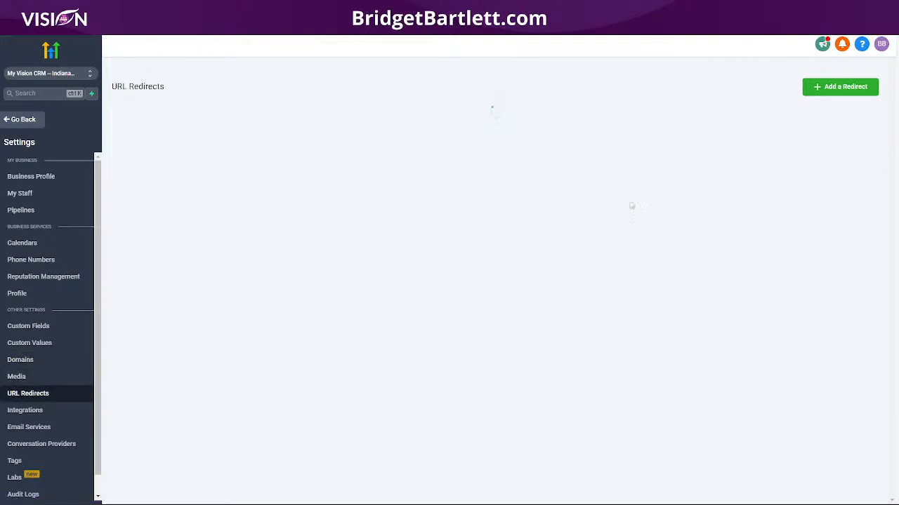
pyautogui.click(844, 90)
pyautogui.click(340, 116)
pyautogui.click(345, 135)
pyautogui.click(337, 149)
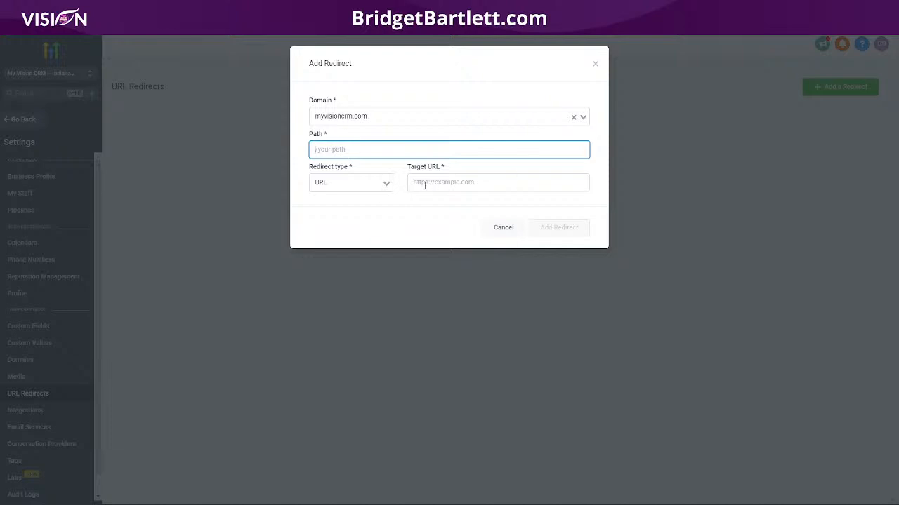
pyautogui.click(595, 63)
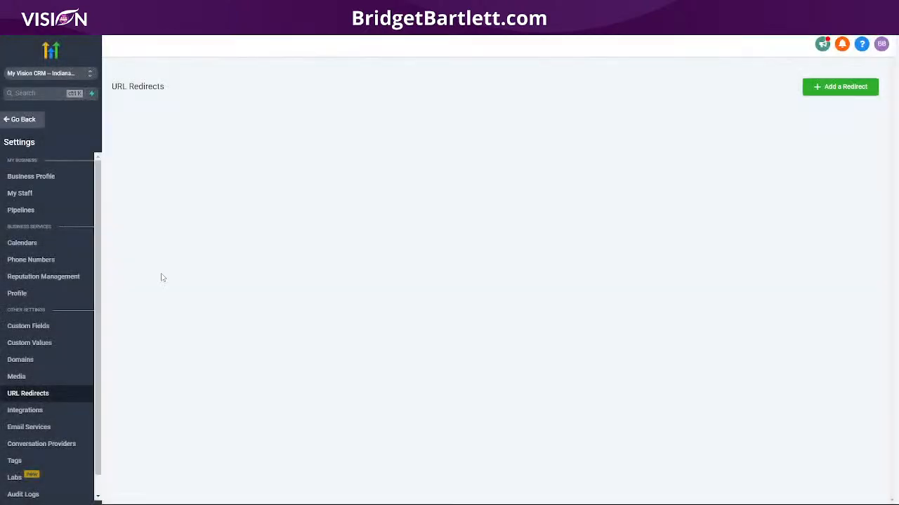
pyautogui.click(42, 412)
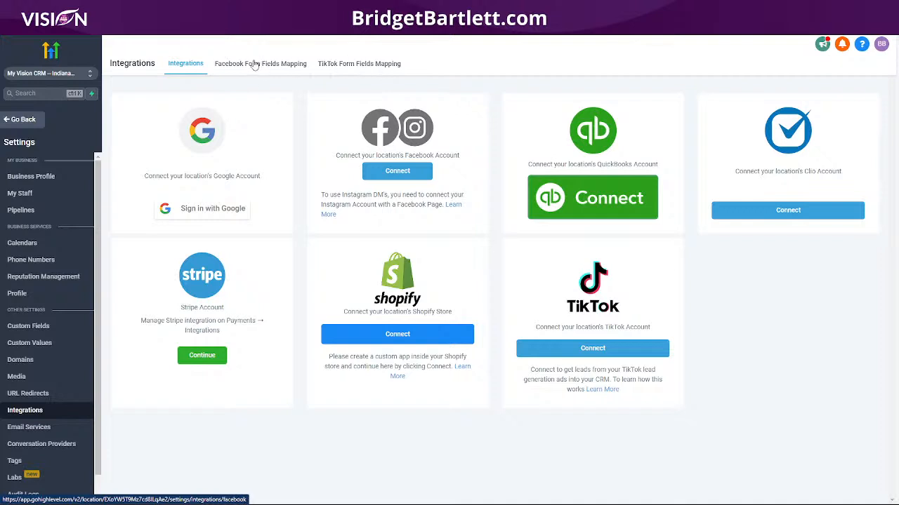
# - View Email Services, where LeadConnector is the default sending provider
pyautogui.click(29, 426)
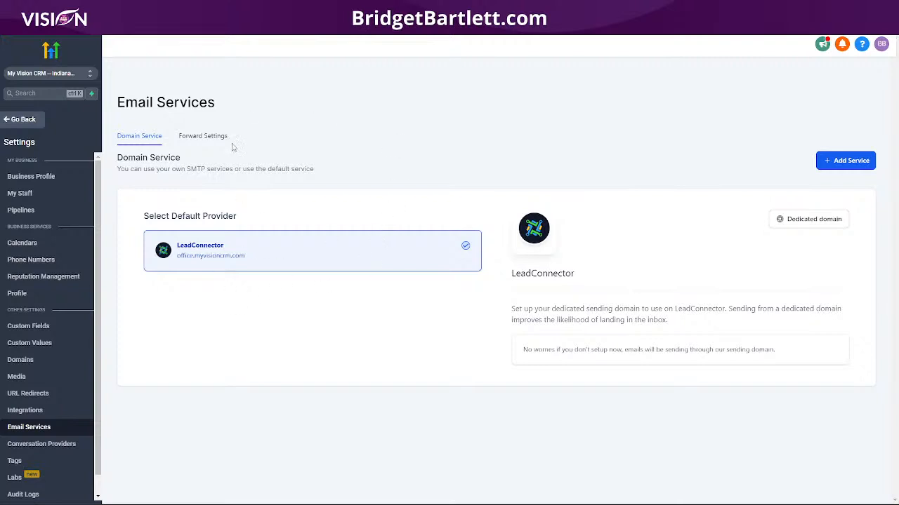
# - Review the forwarding address and BCC Emails fields in Forward Settings without changing them
pyautogui.click(210, 136)
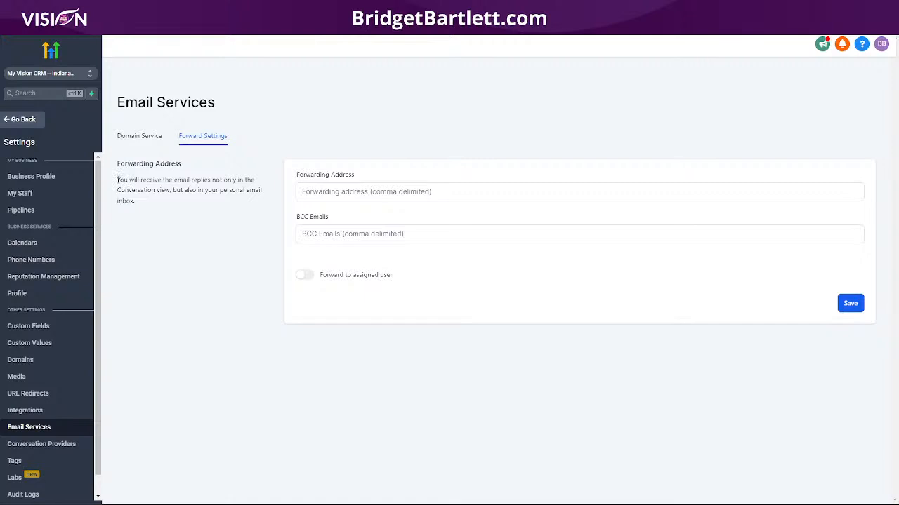
pyautogui.moveTo(117, 180); pyautogui.dragTo(148, 210)
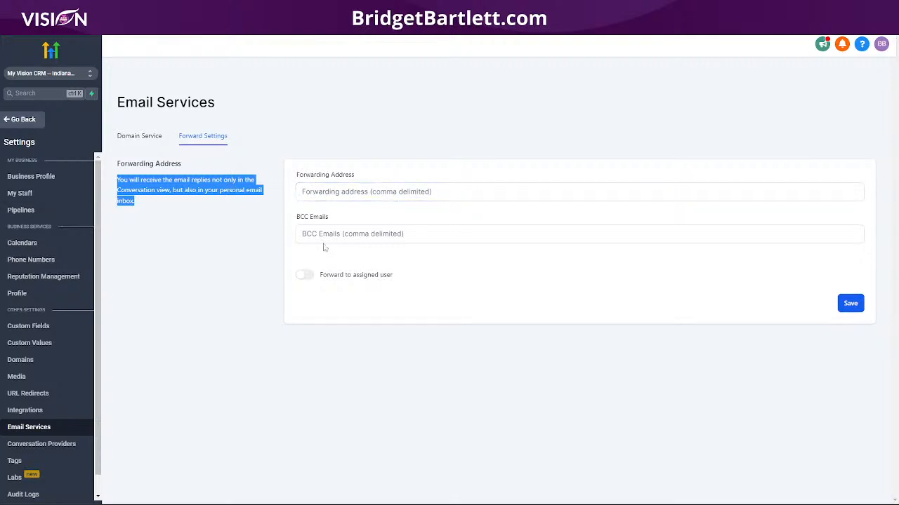
pyautogui.moveTo(292, 220); pyautogui.dragTo(337, 223)
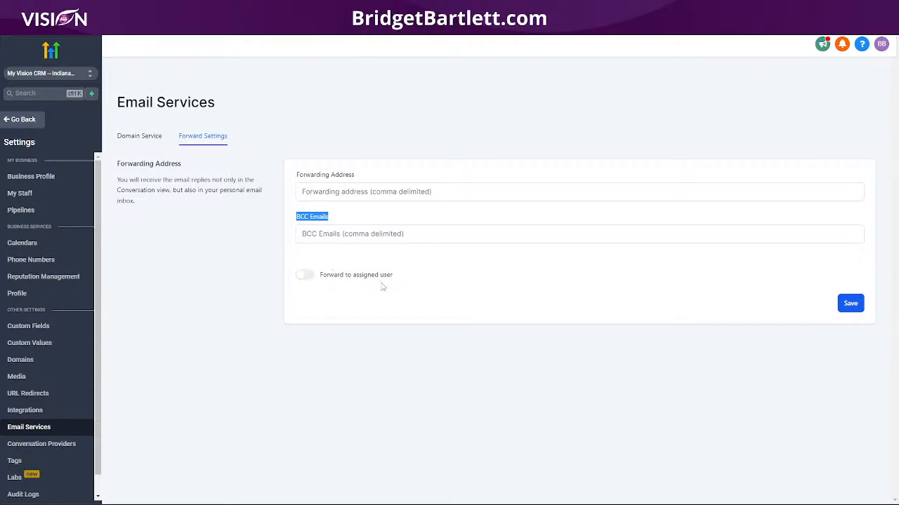
pyautogui.click(33, 445)
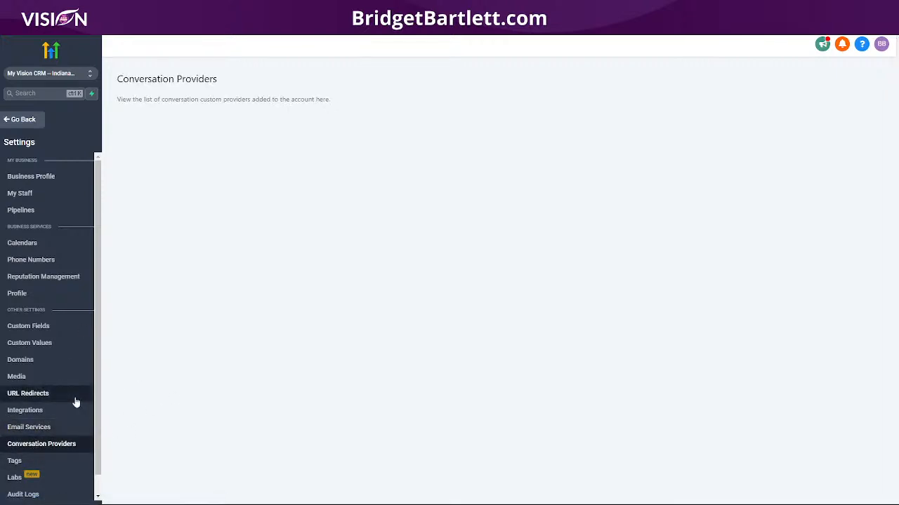
# - Bulk-delete all three tags — dentists2, dentsts1 and tag — from the Tags list
pyautogui.moveTo(118, 99); pyautogui.dragTo(346, 104)
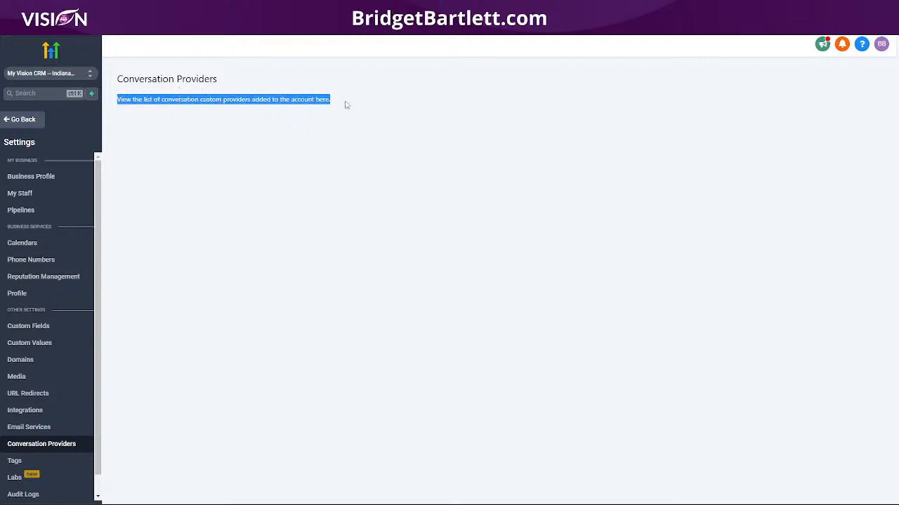
pyautogui.click(14, 462)
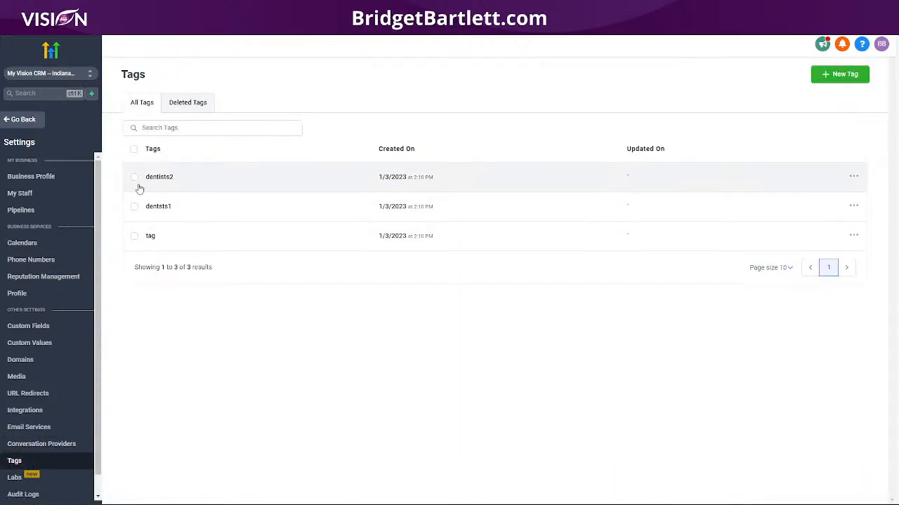
pyautogui.click(134, 150)
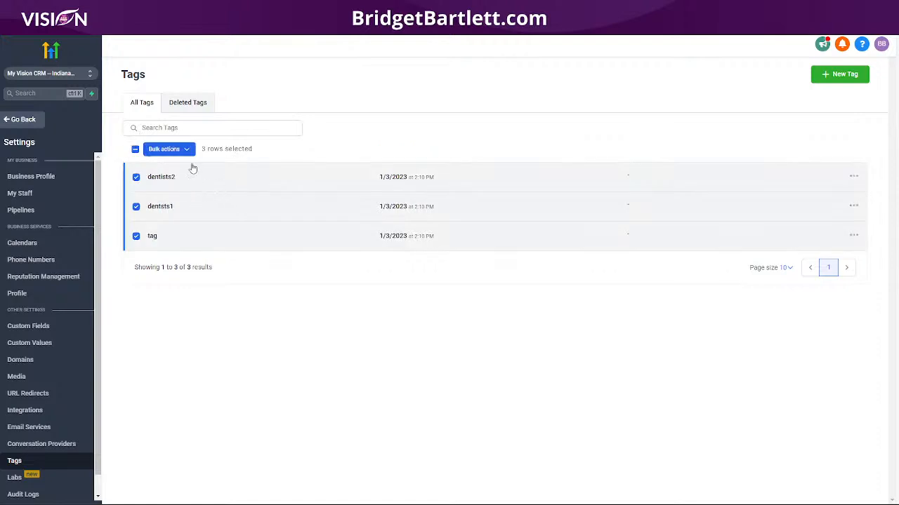
pyautogui.click(187, 149)
pyautogui.click(231, 153)
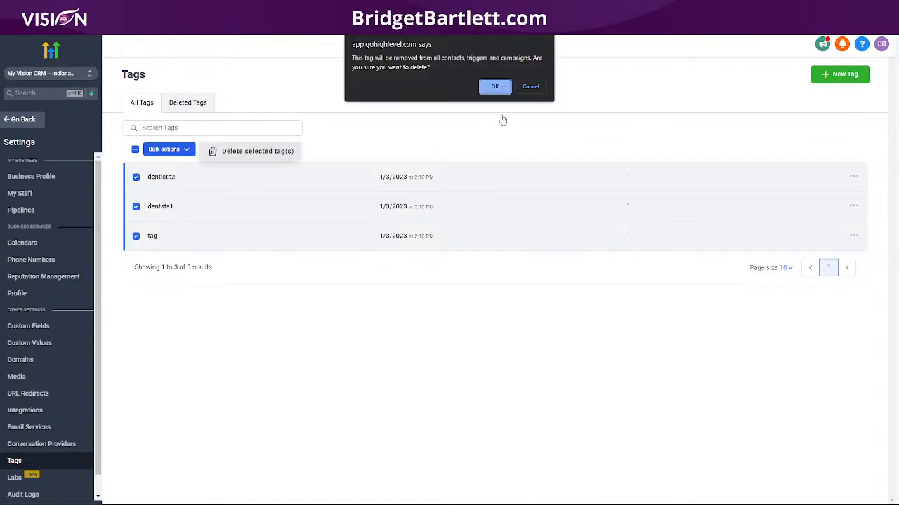
pyautogui.click(492, 86)
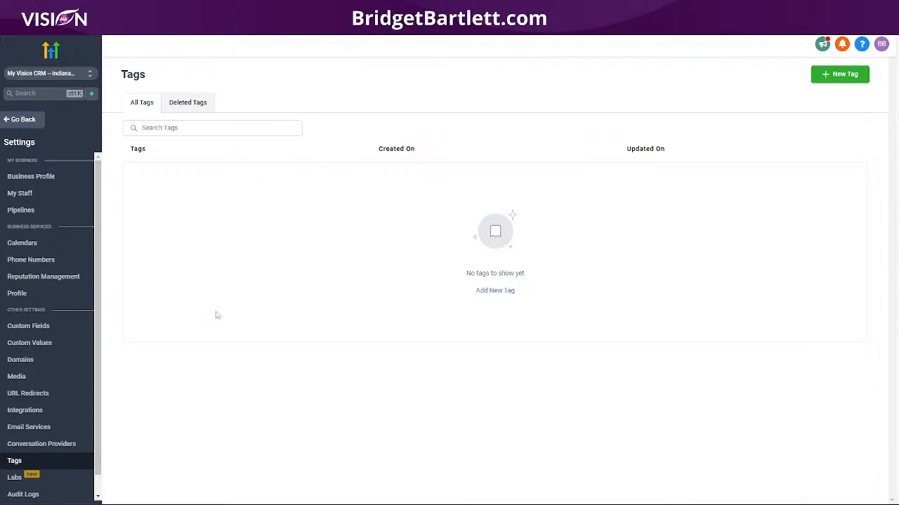
pyautogui.scroll(-1, 21, 436)
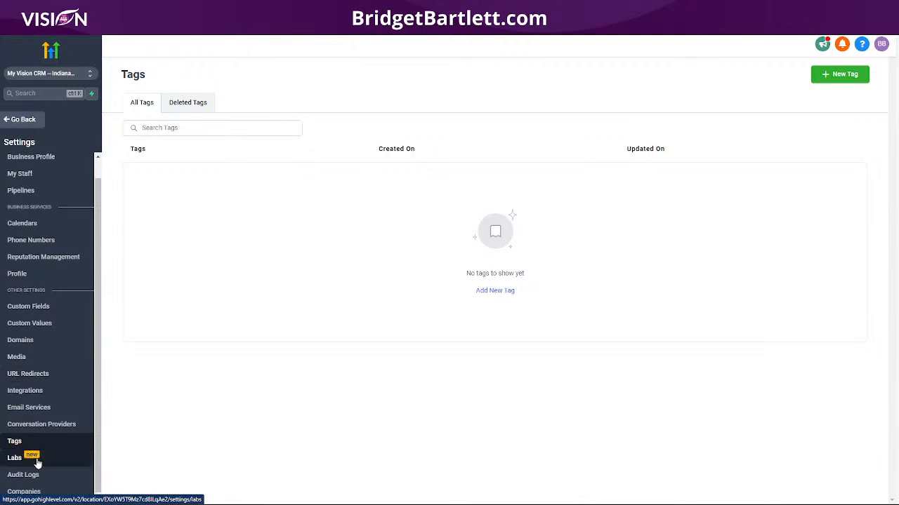
# - Scroll through the Labs beta features, including Two Way Sync, leaving all switched off
pyautogui.click(16, 458)
pyautogui.scroll(-3, 203, 310)
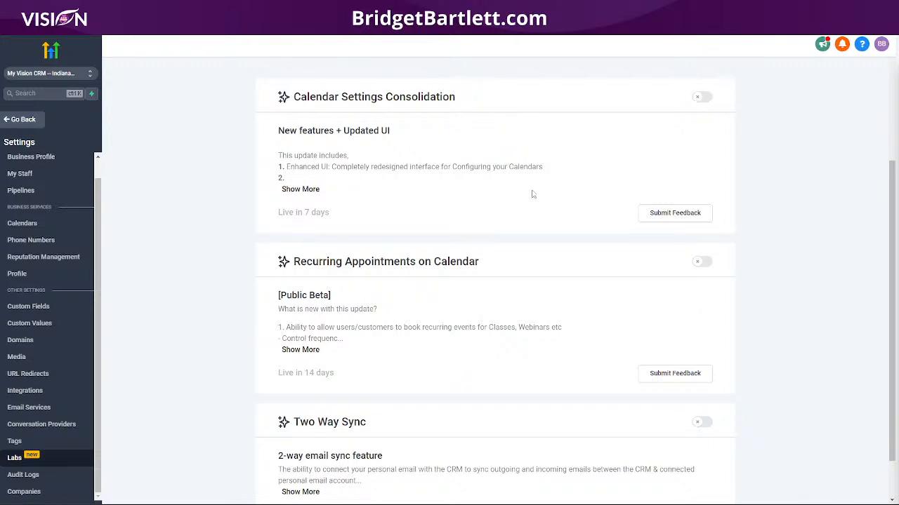
pyautogui.scroll(-1, 506, 195)
pyautogui.scroll(2, 504, 197)
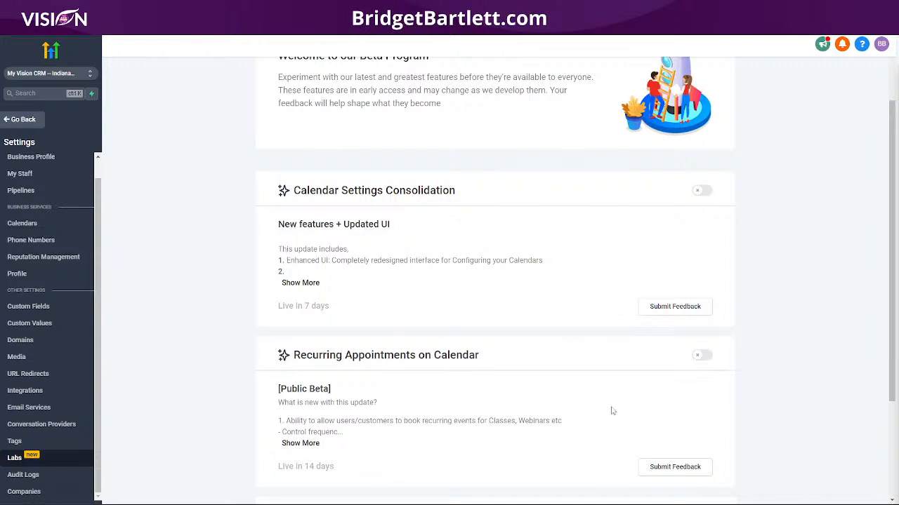
pyautogui.scroll(-2, 486, 421)
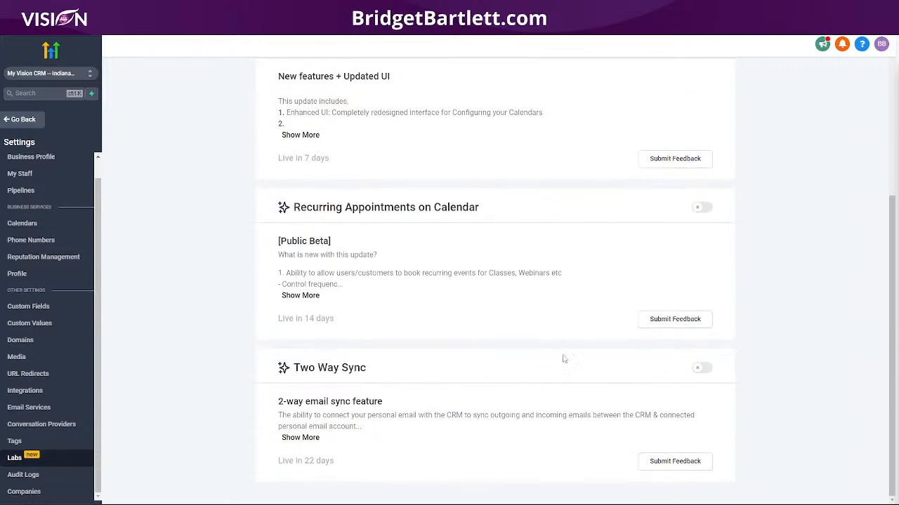
pyautogui.scroll(3, 485, 408)
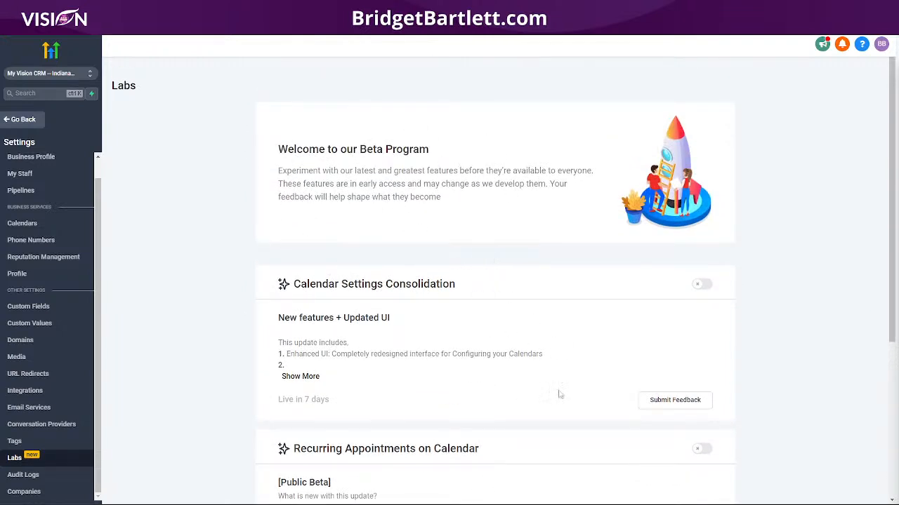
pyautogui.scroll(-2, 589, 377)
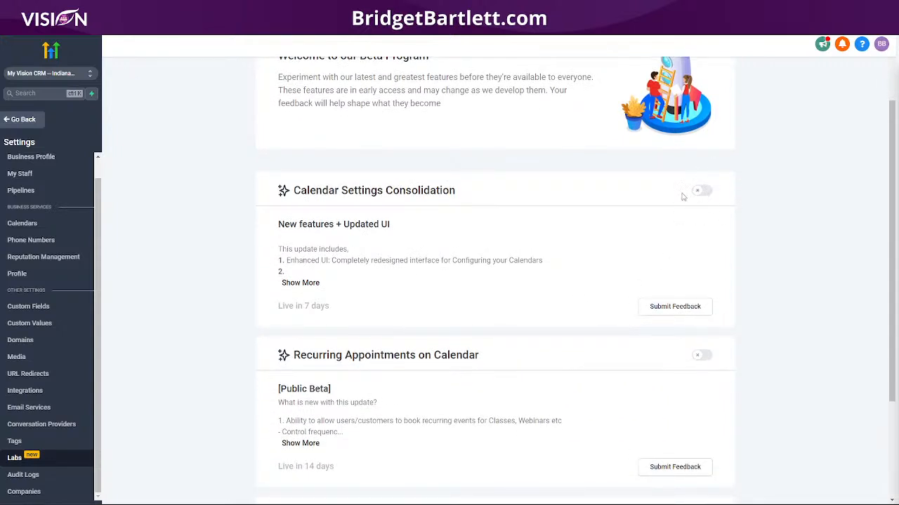
pyautogui.scroll(-3, 511, 409)
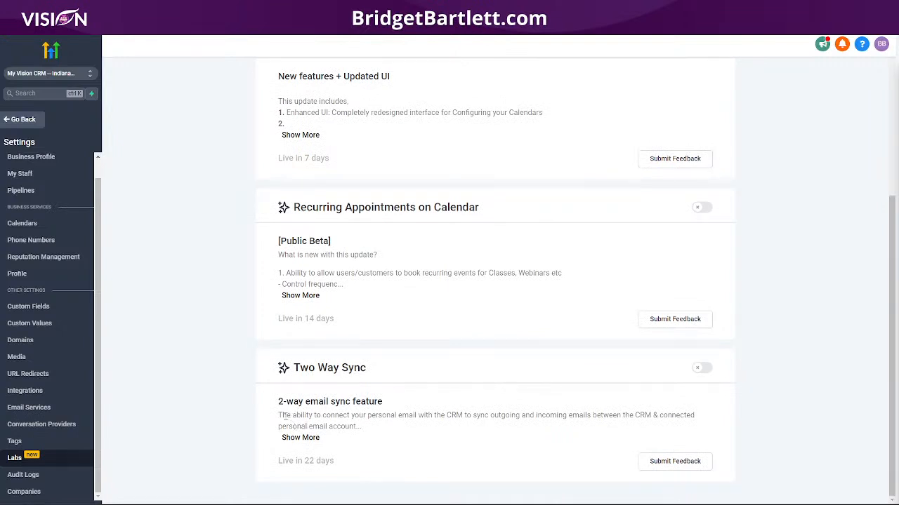
pyautogui.moveTo(273, 405); pyautogui.dragTo(412, 393)
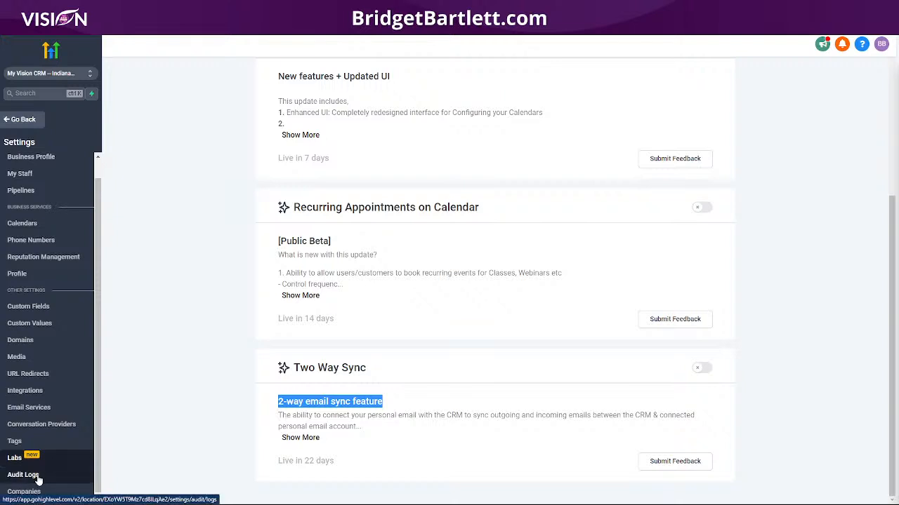
# - Check the audit log for the three tag deletions, then open Companies settings
pyautogui.click(39, 477)
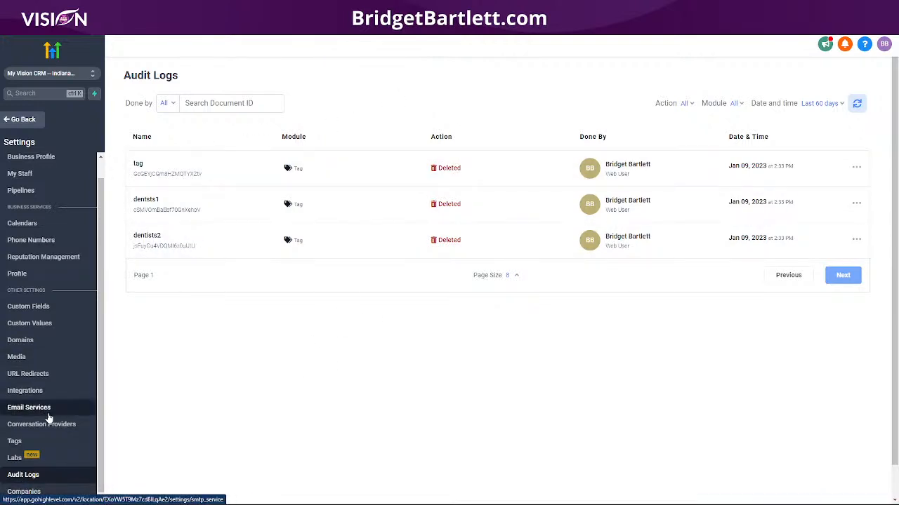
pyautogui.click(24, 493)
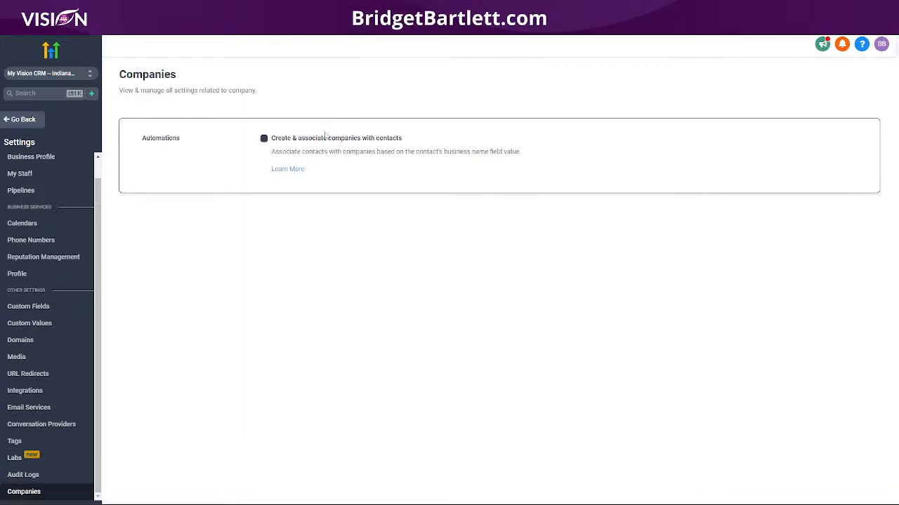
# - Enable 'Create & associate companies with contacts' retroactively for existing contacts, then return to the Dashboard
pyautogui.click(264, 139)
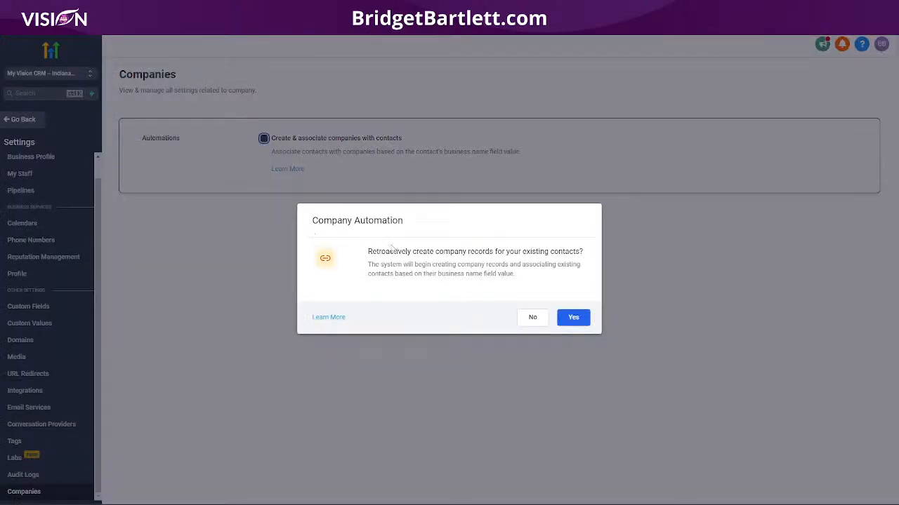
pyautogui.moveTo(368, 251); pyautogui.dragTo(583, 277)
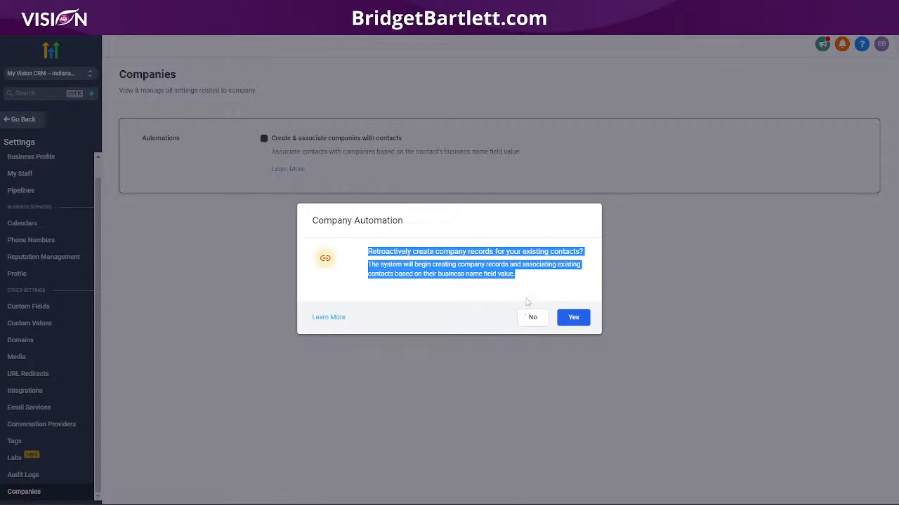
pyautogui.click(466, 311)
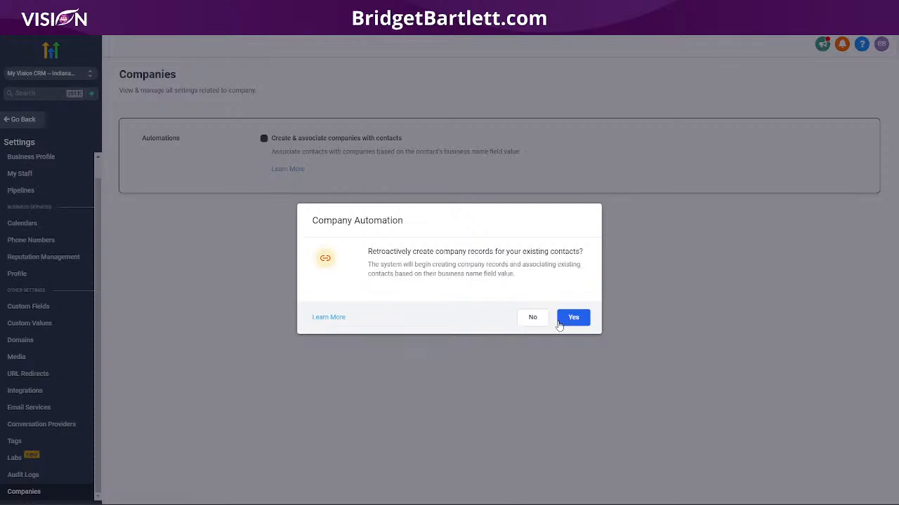
pyautogui.click(577, 317)
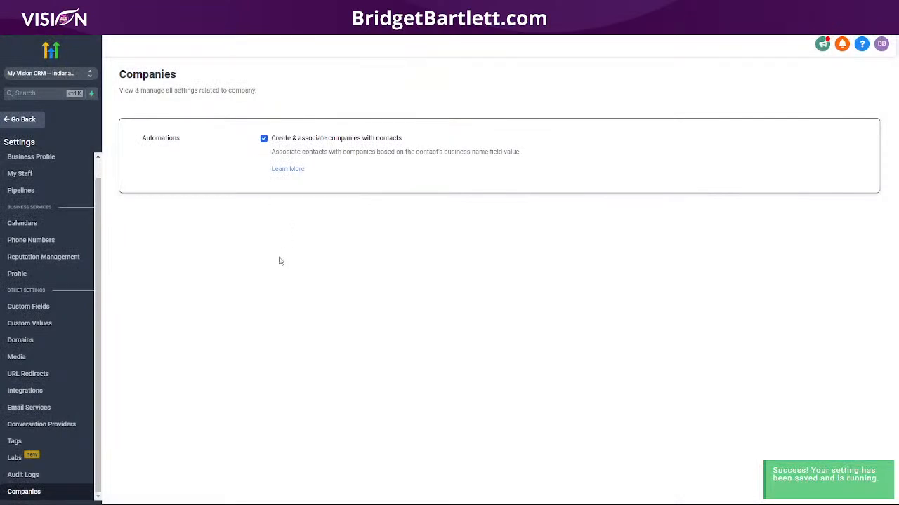
pyautogui.click(23, 120)
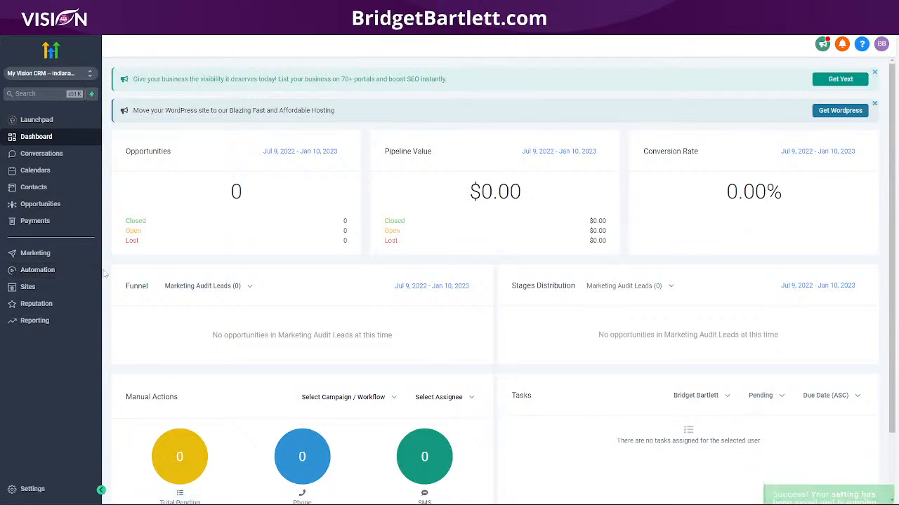